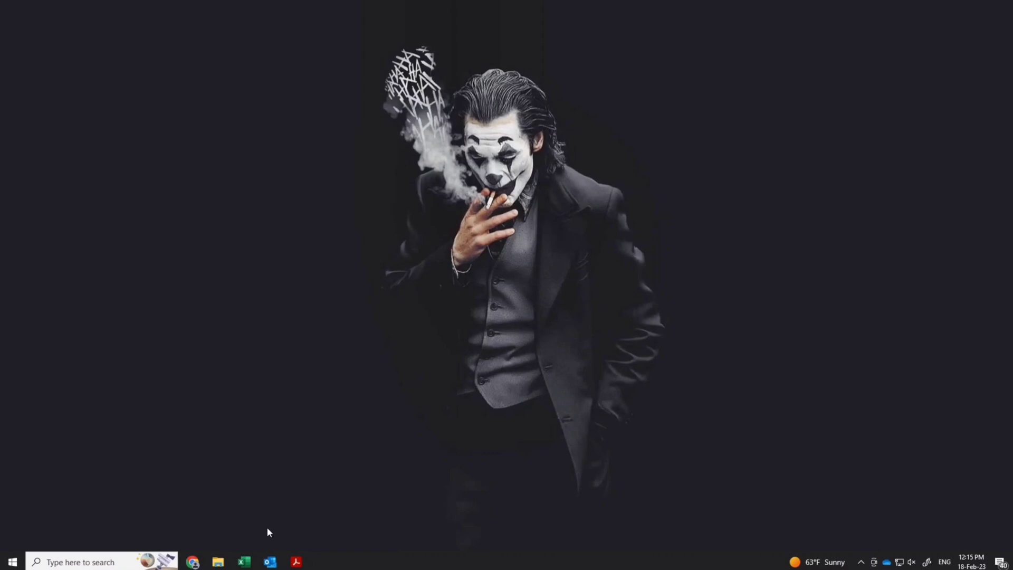
# Launch Microsoft Word by searching for 'word' in Windows Search.
pyautogui.click(102, 562)
pyautogui.write('wo')
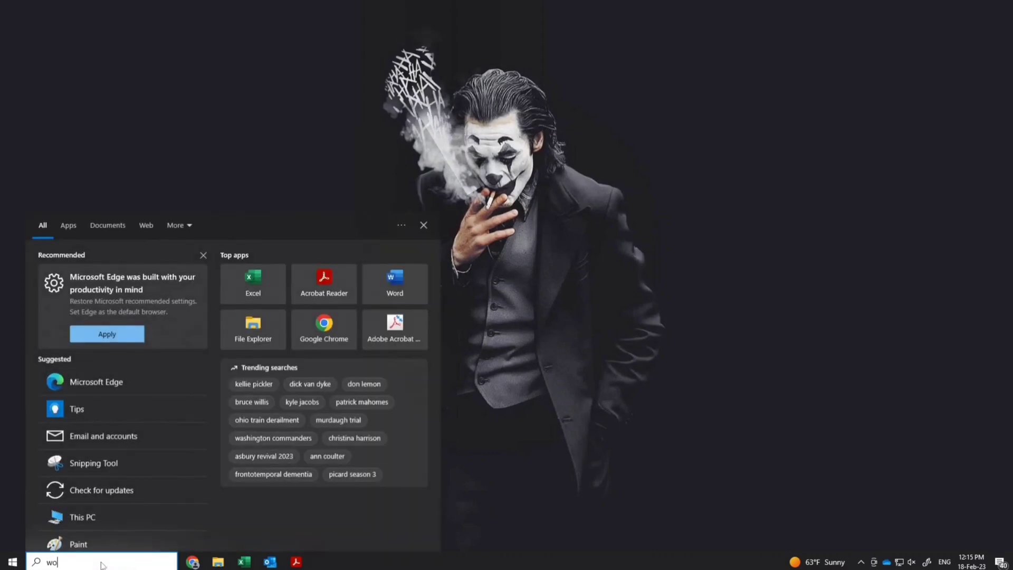
pyautogui.write('rd')
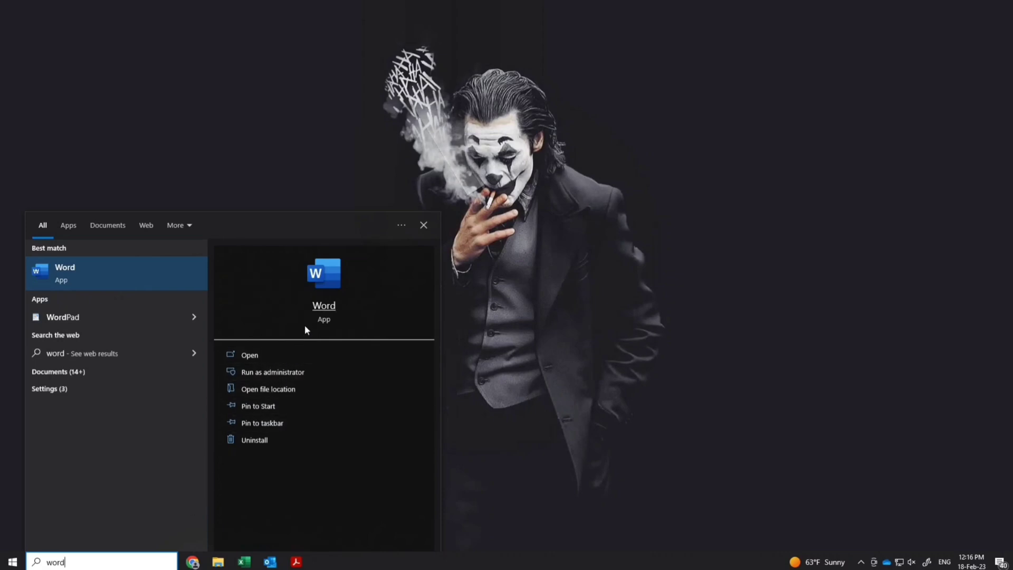
pyautogui.click(325, 304)
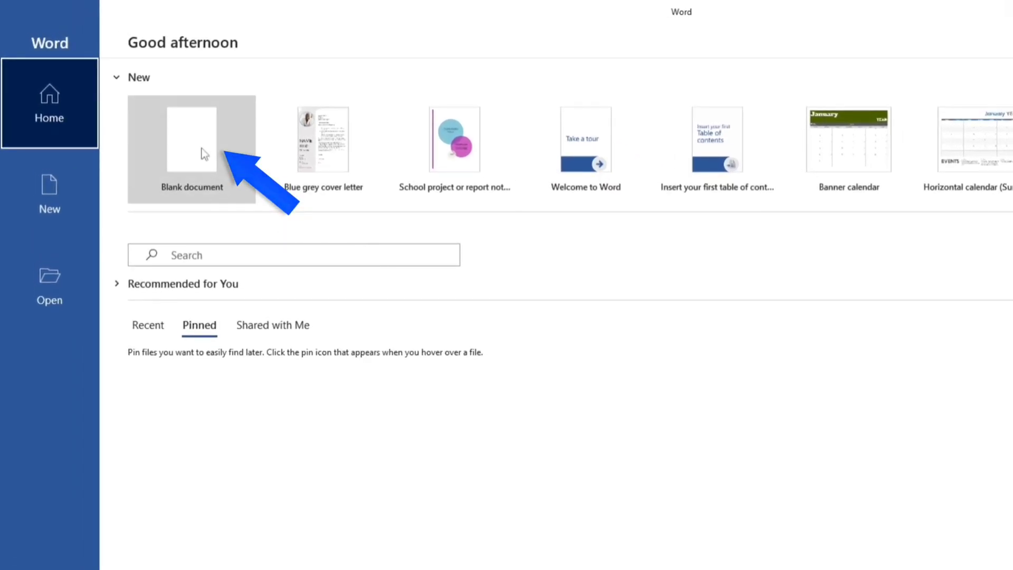
# Create a blank document and apply Narrow 0.5" margins to the page.
pyautogui.click(204, 154)
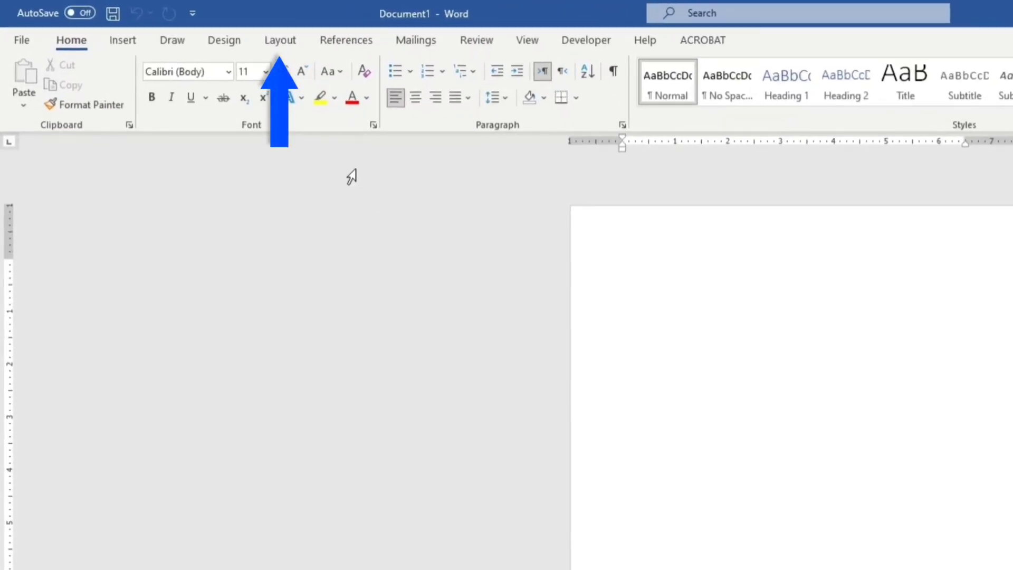
pyautogui.click(292, 45)
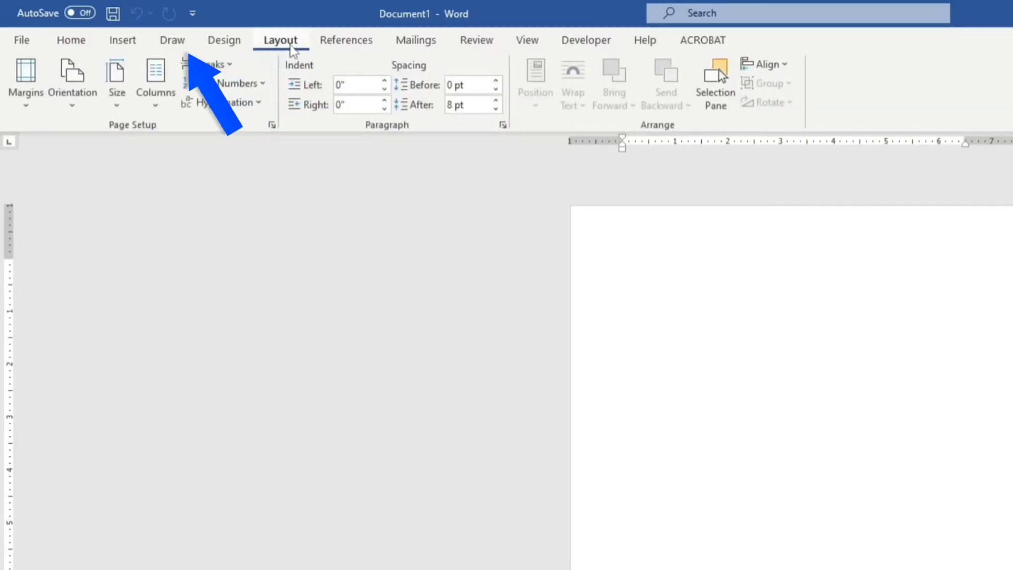
pyautogui.click(28, 106)
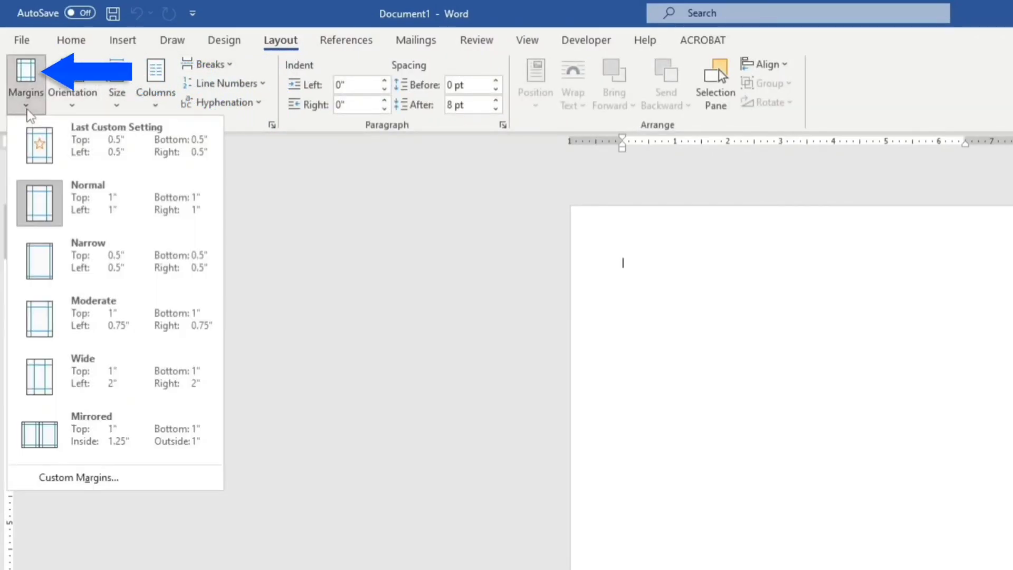
pyautogui.click(113, 267)
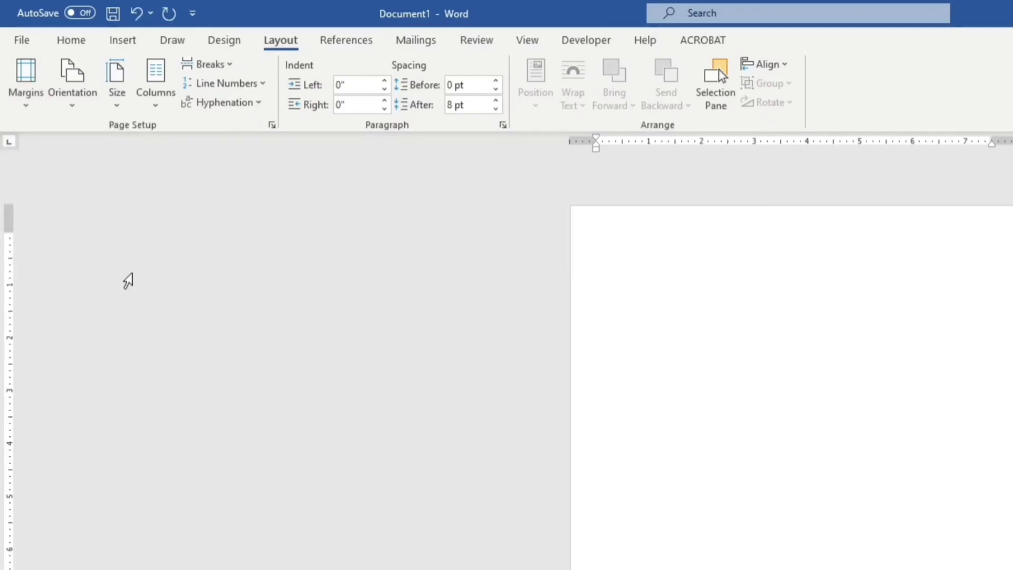
# Insert a table with 5 columns and 8 rows.
pyautogui.click(123, 41)
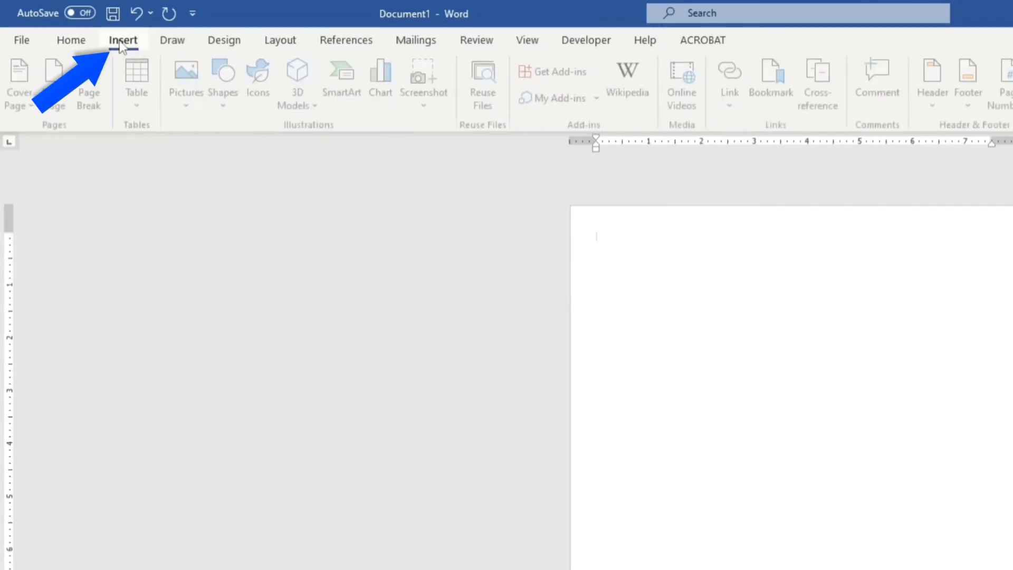
pyautogui.click(142, 108)
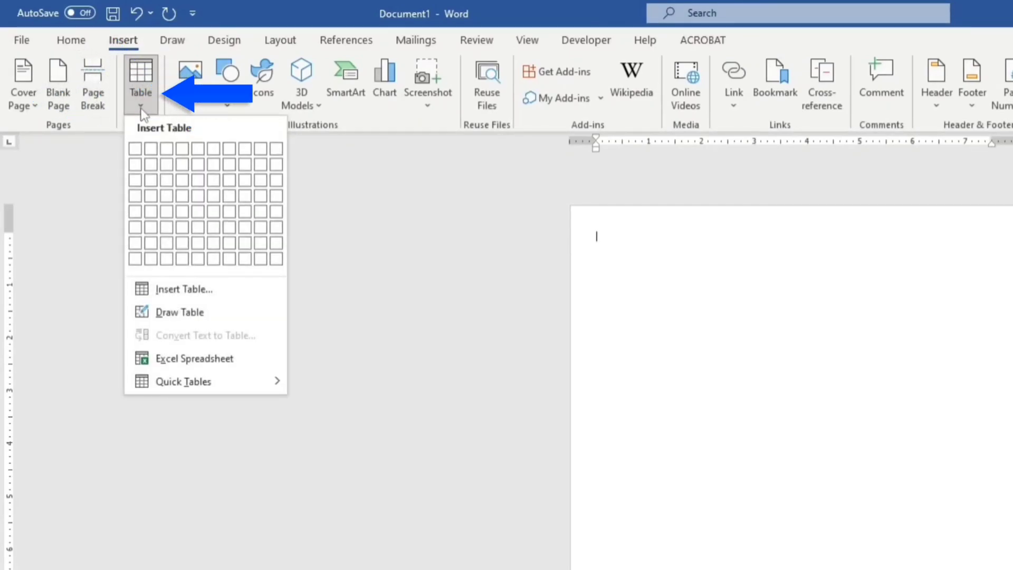
pyautogui.click(201, 290)
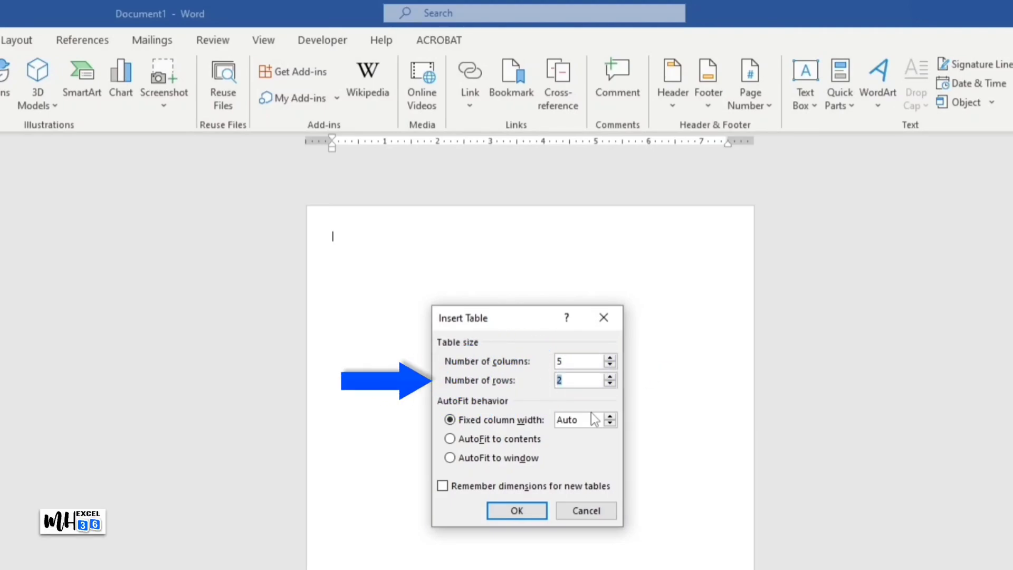
pyautogui.write('8')
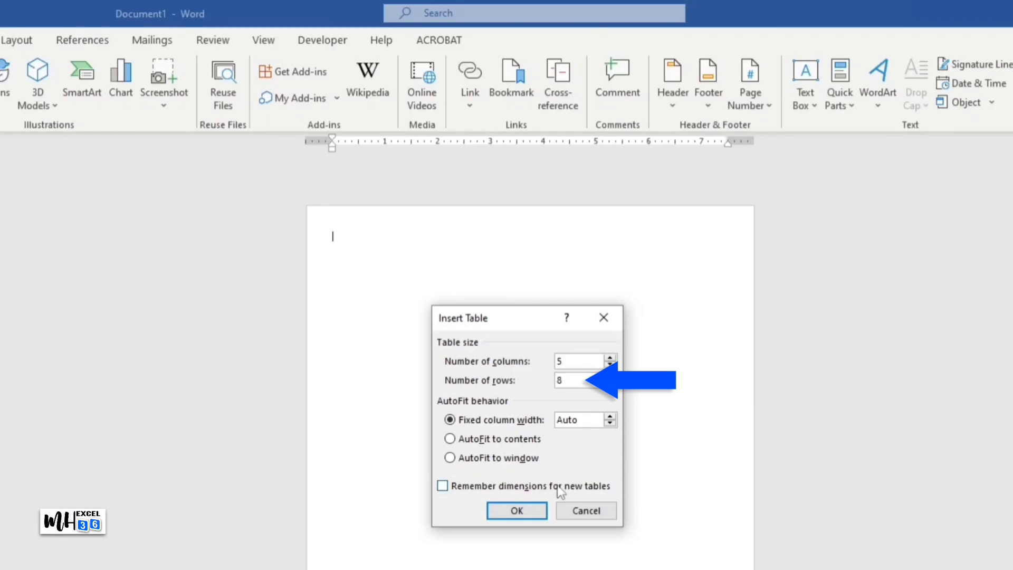
pyautogui.click(535, 511)
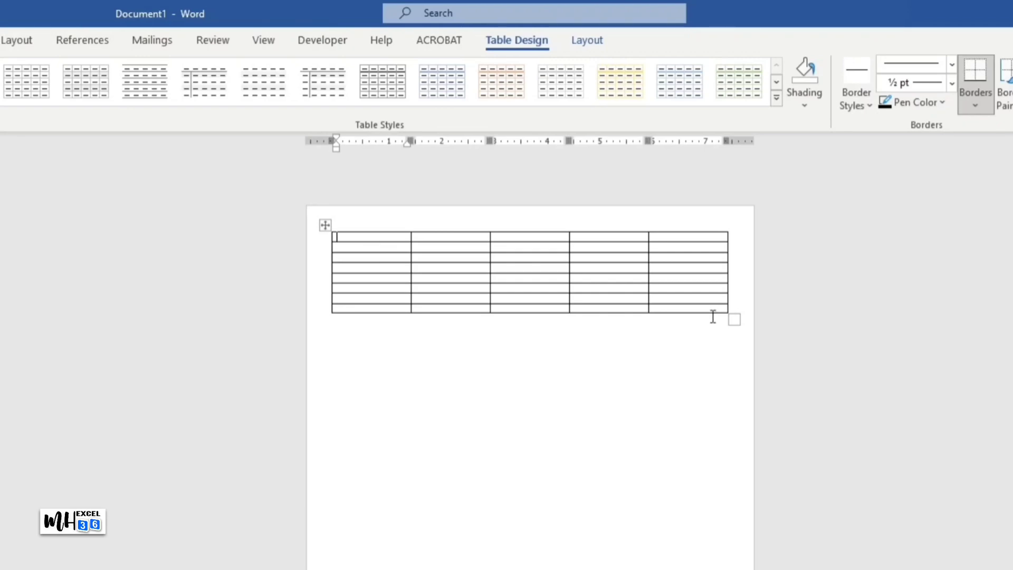
# Make the table taller and deepen its first row considerably.
pyautogui.moveTo(732, 319); pyautogui.dragTo(735, 363)
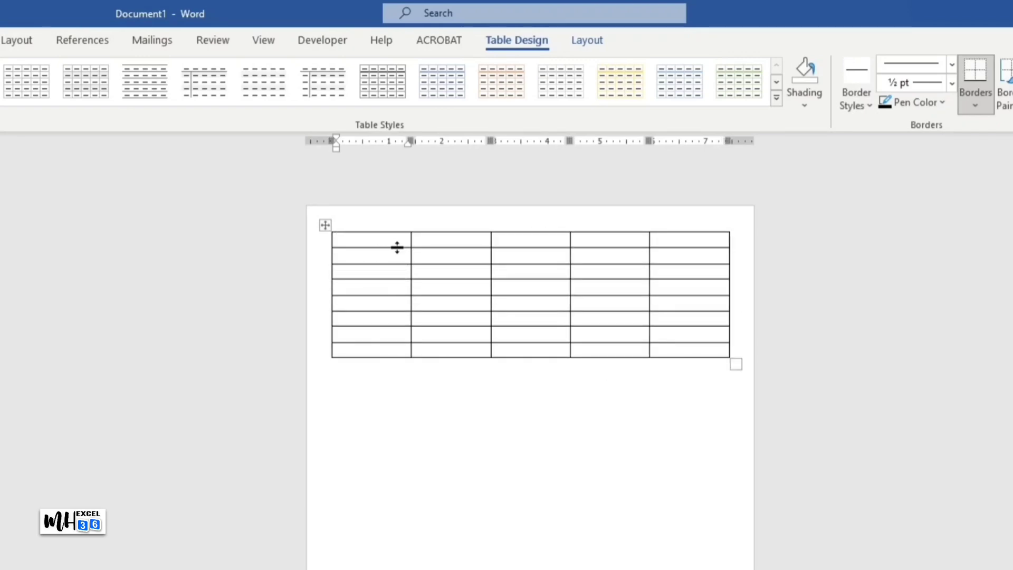
pyautogui.moveTo(397, 247); pyautogui.dragTo(405, 314)
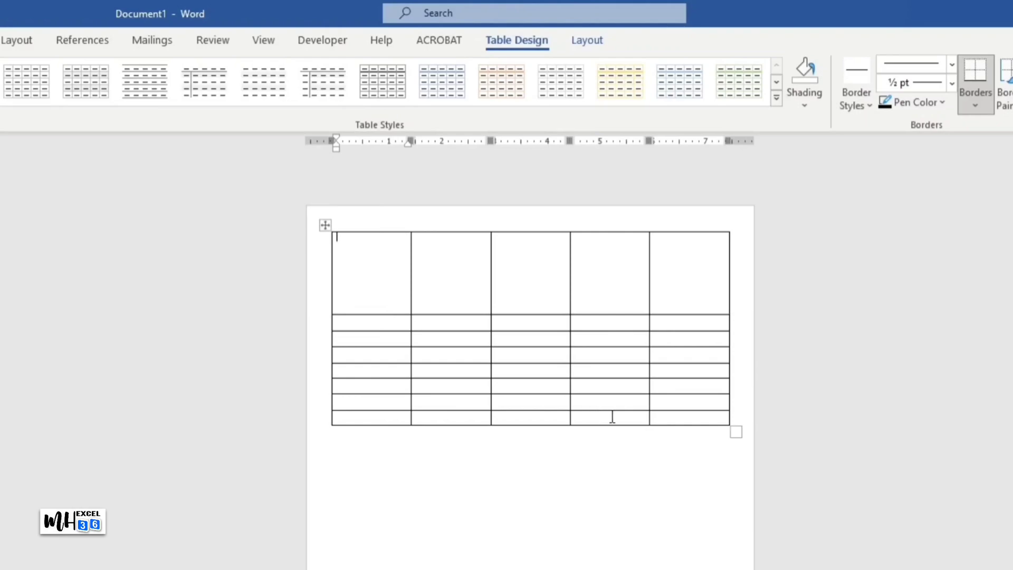
pyautogui.scroll(2, 612, 417)
pyautogui.scroll(2, 614, 410)
pyautogui.scroll(2, 614, 410)
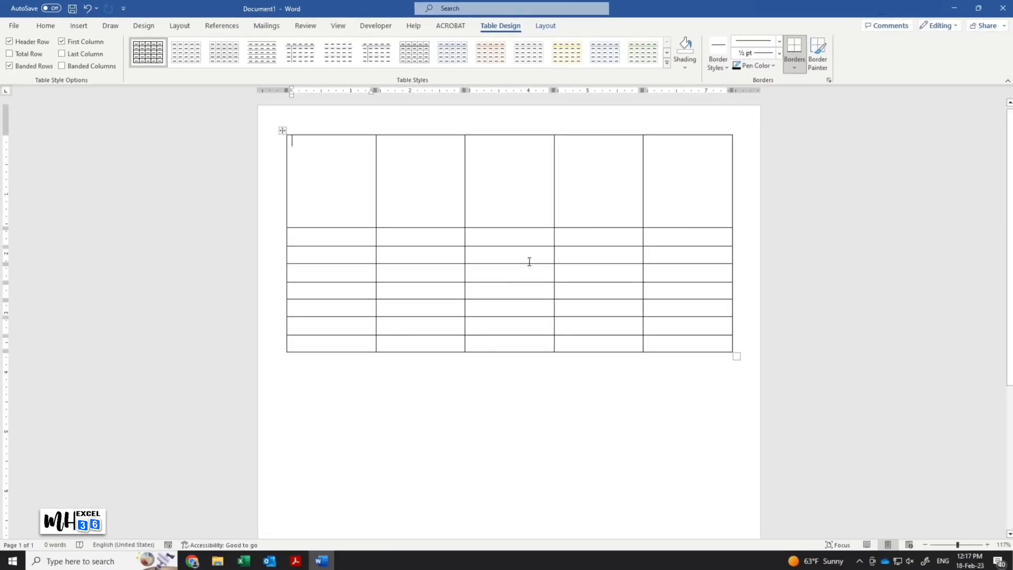
pyautogui.scroll(1, 529, 262)
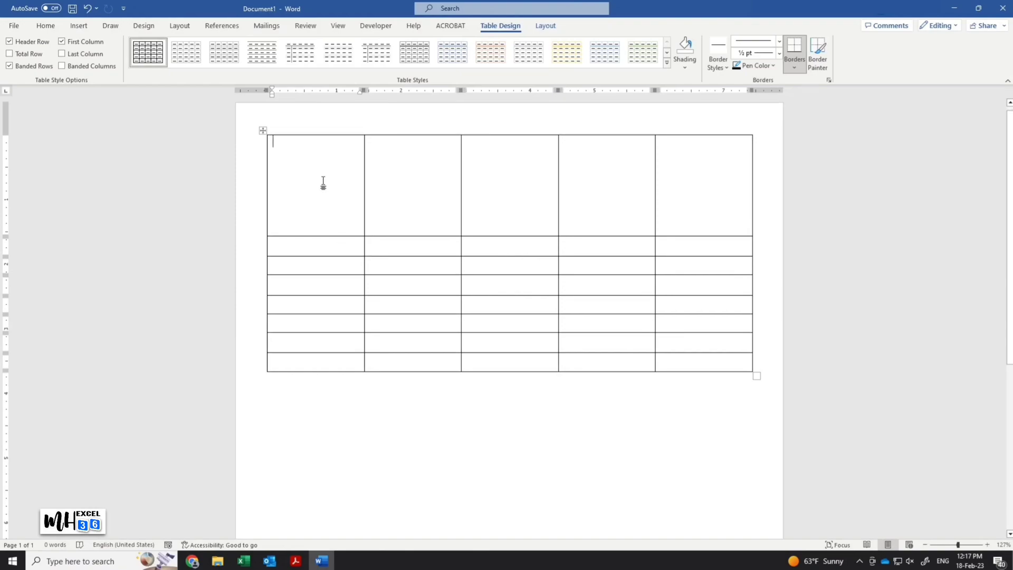
# Merge the top row's five cells into one full-width cell.
pyautogui.moveTo(331, 182); pyautogui.dragTo(689, 172)
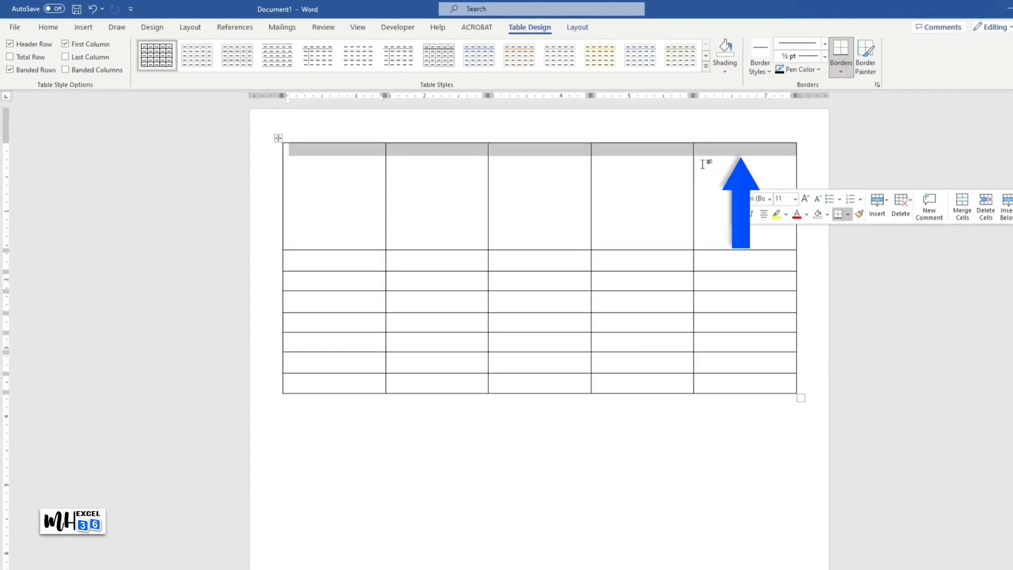
pyautogui.click(640, 31)
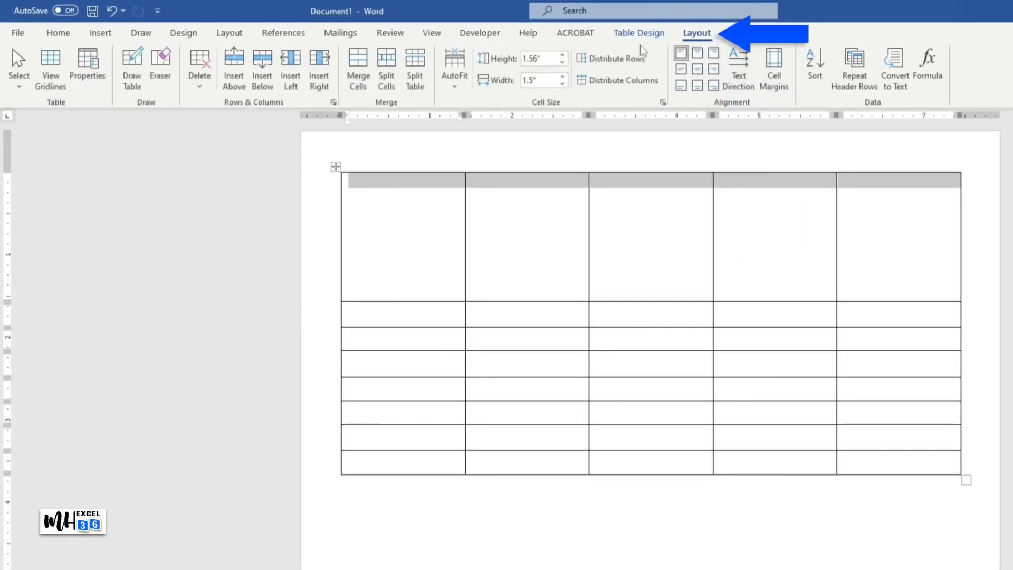
pyautogui.click(358, 74)
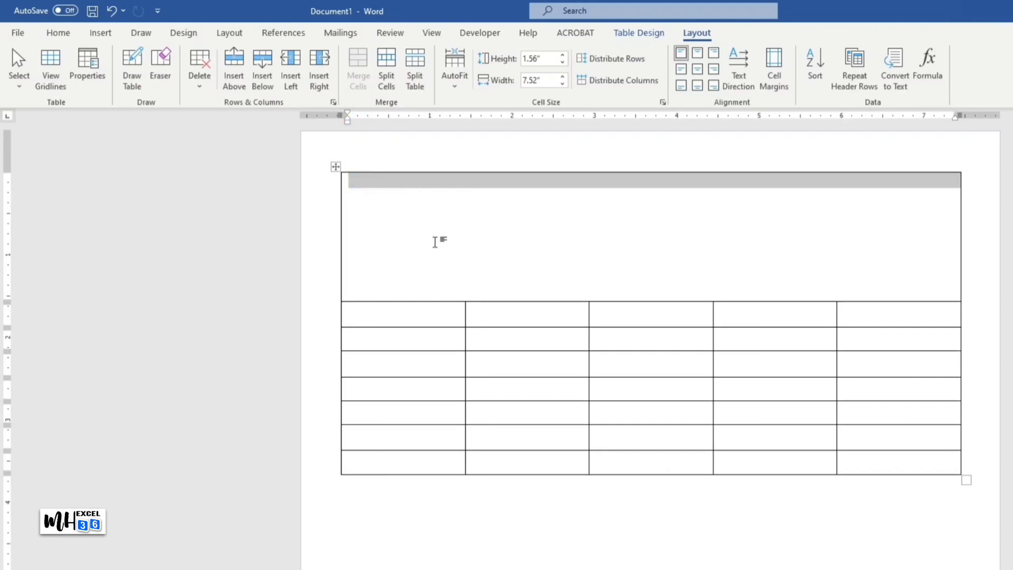
pyautogui.click(436, 242)
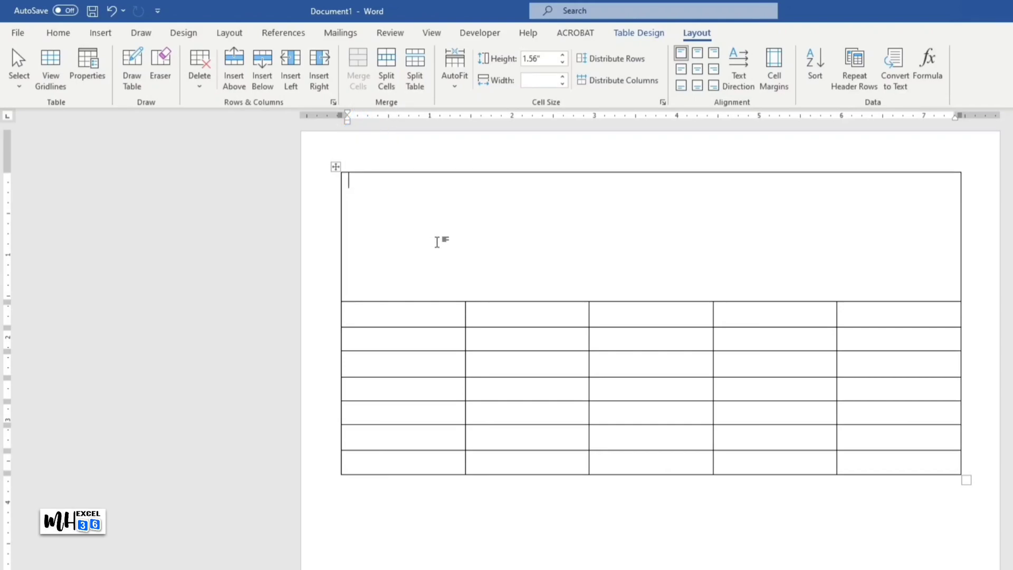
pyautogui.click(335, 168)
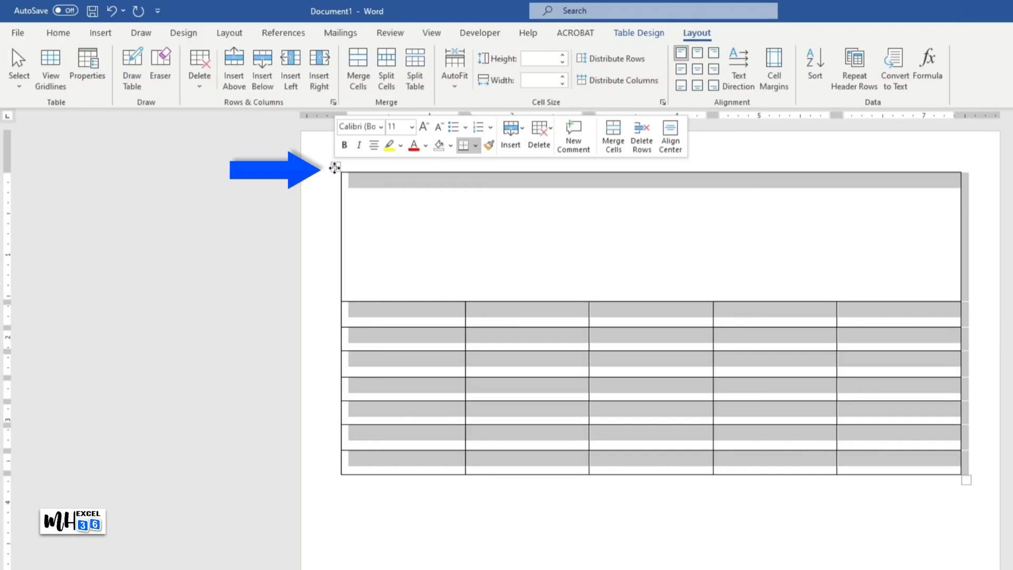
# Format the whole table in Times New Roman at 13 pt.
pyautogui.click(65, 39)
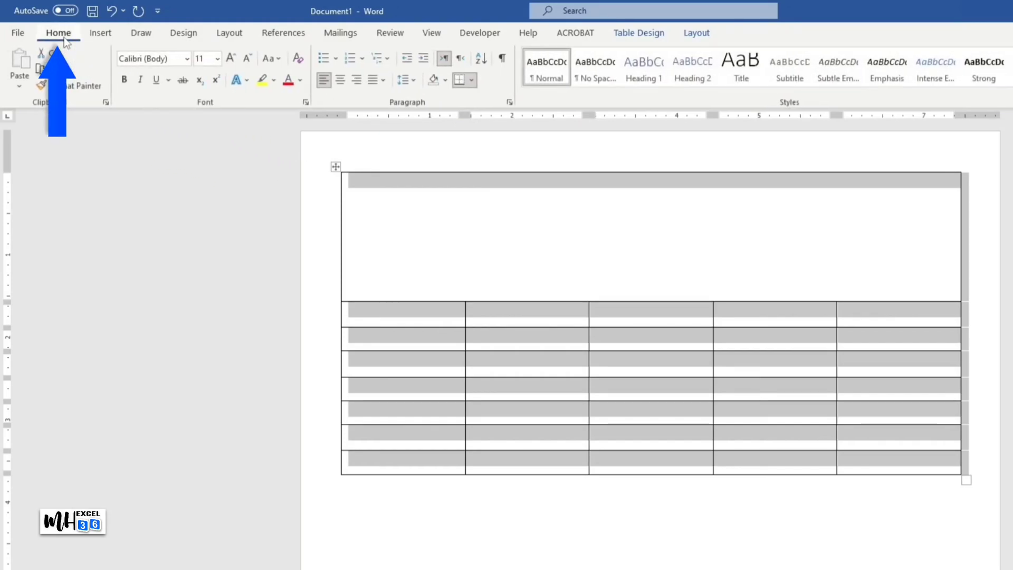
pyautogui.click(187, 59)
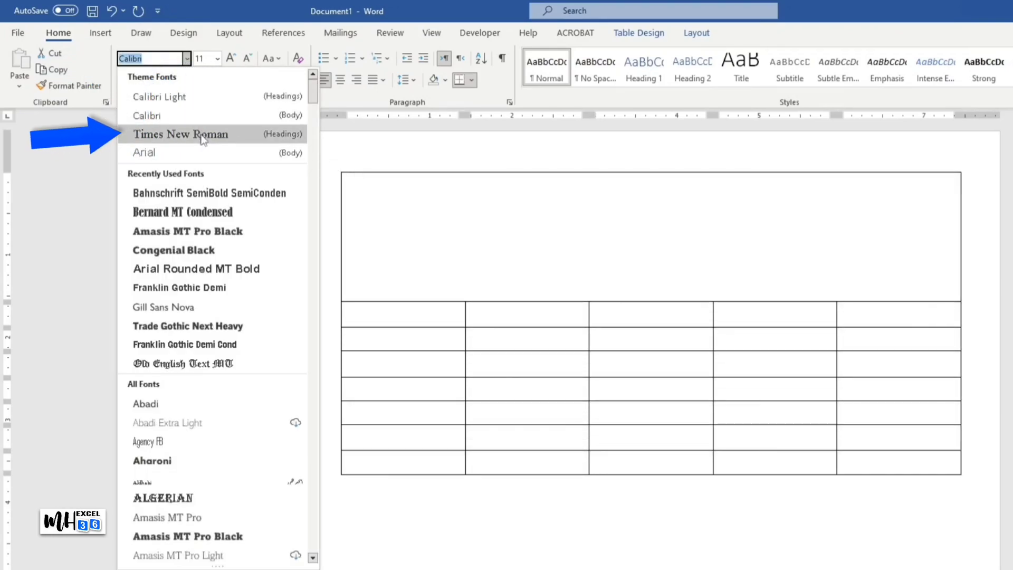
pyautogui.click(201, 133)
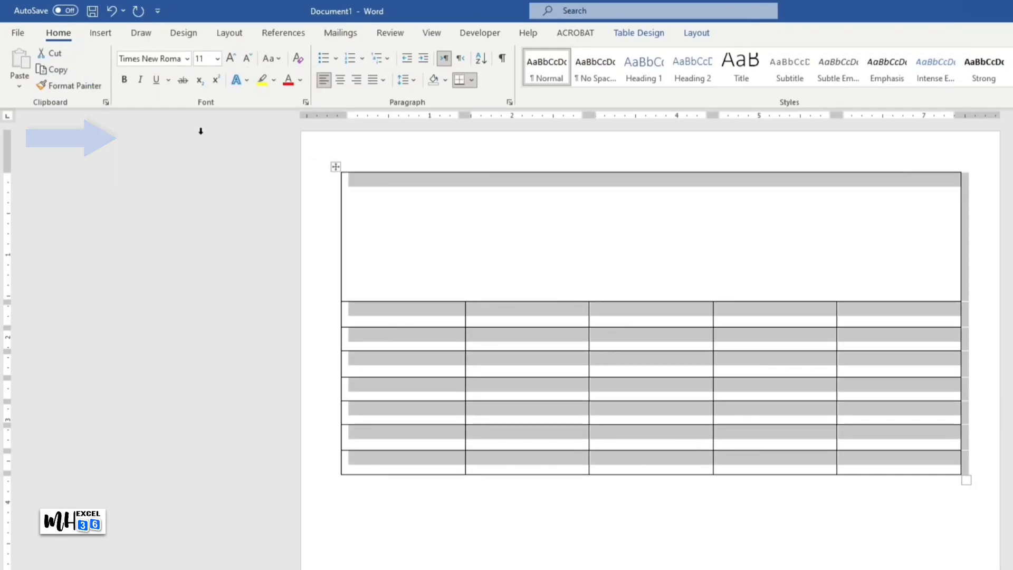
pyautogui.click(217, 59)
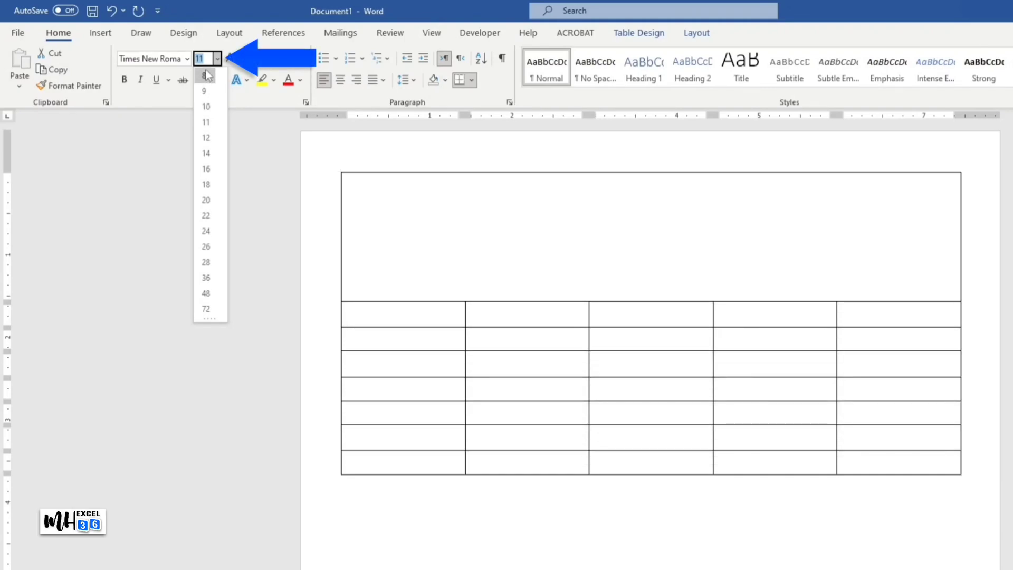
pyautogui.write('13')
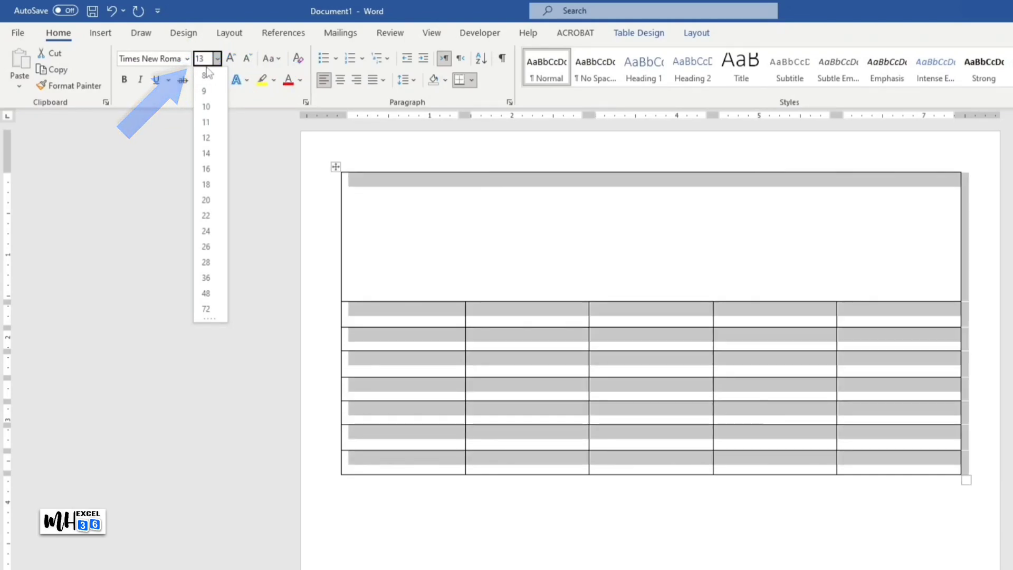
pyautogui.press('Return')
pyautogui.click(680, 238)
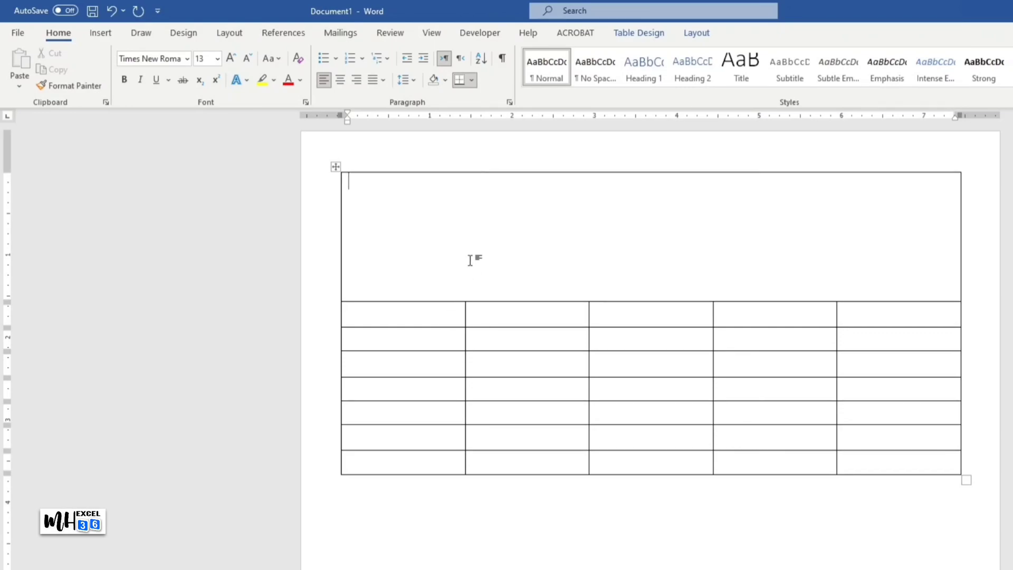
# Draw a text box in the header cell's top-left corner holding the GST NO line.
pyautogui.click(101, 34)
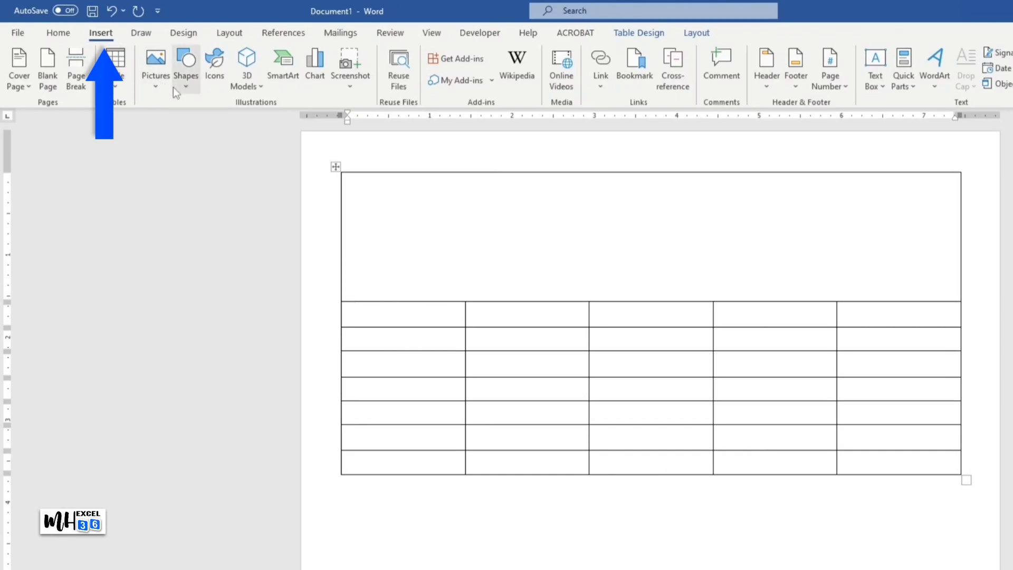
pyautogui.click(188, 85)
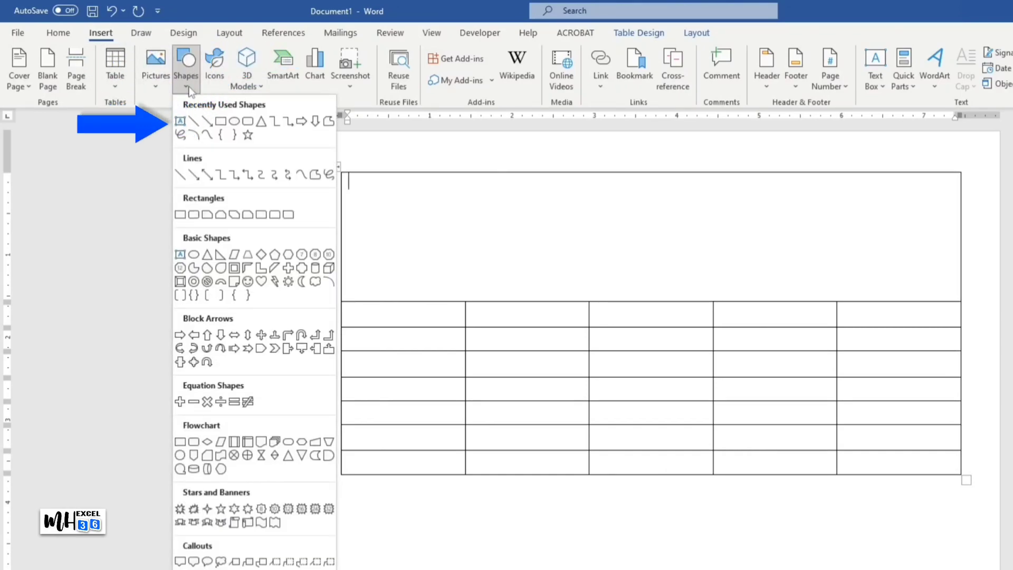
pyautogui.click(180, 122)
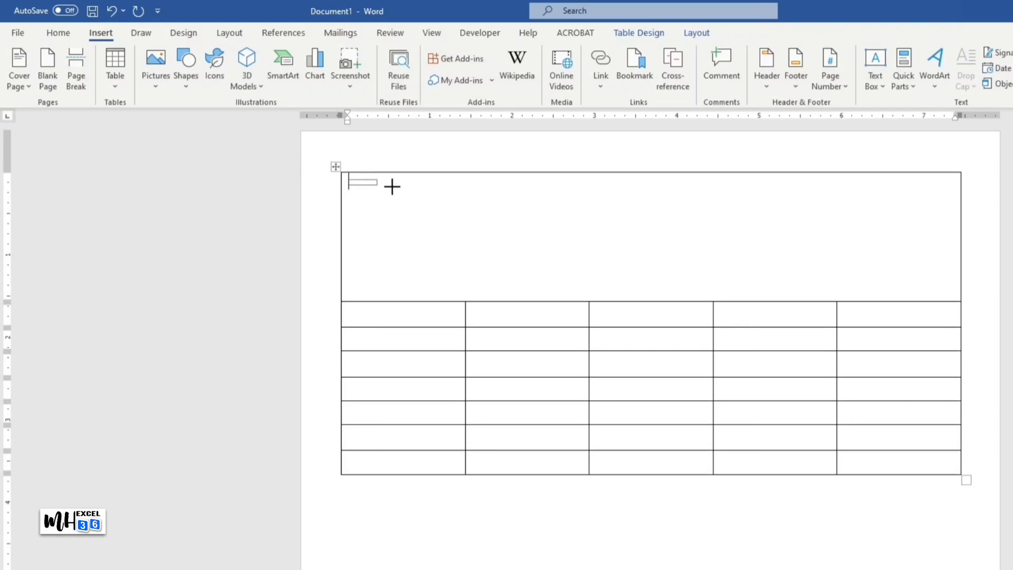
pyautogui.moveTo(392, 186); pyautogui.dragTo(572, 207)
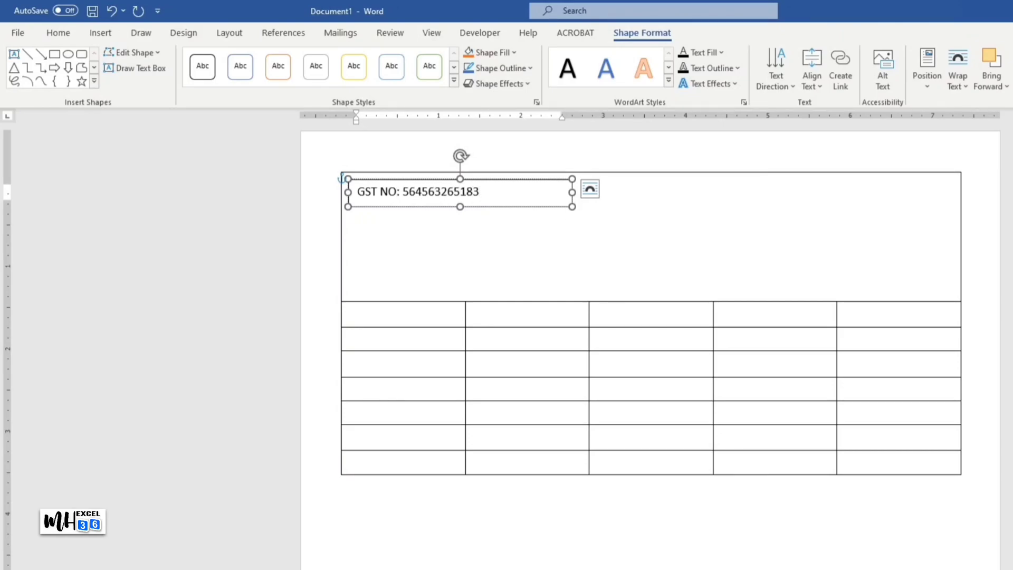
# Set the GST NO text to Times New Roman, 12 pt.
pyautogui.moveTo(505, 192); pyautogui.dragTo(353, 192)
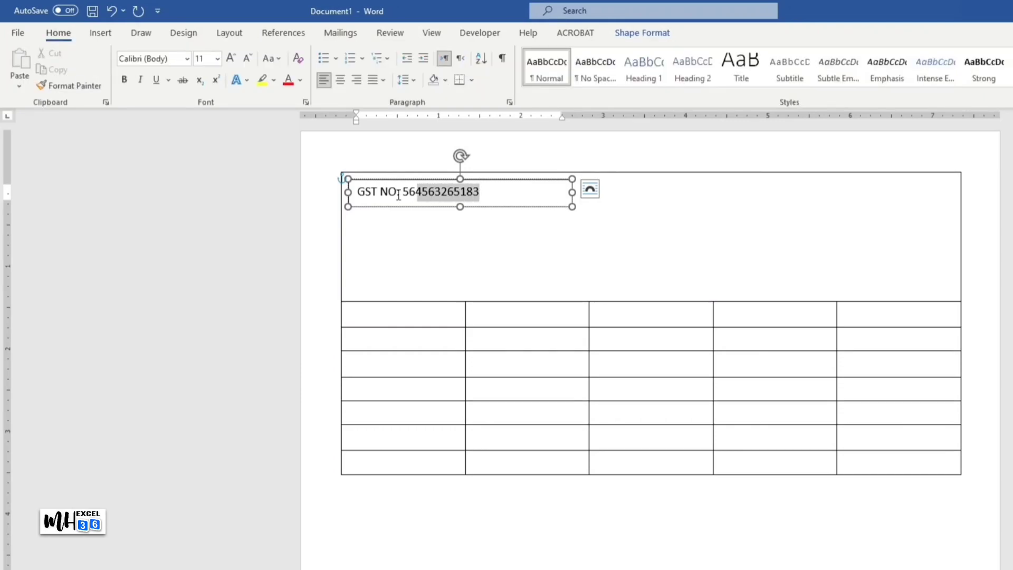
pyautogui.click(187, 58)
pyautogui.click(201, 135)
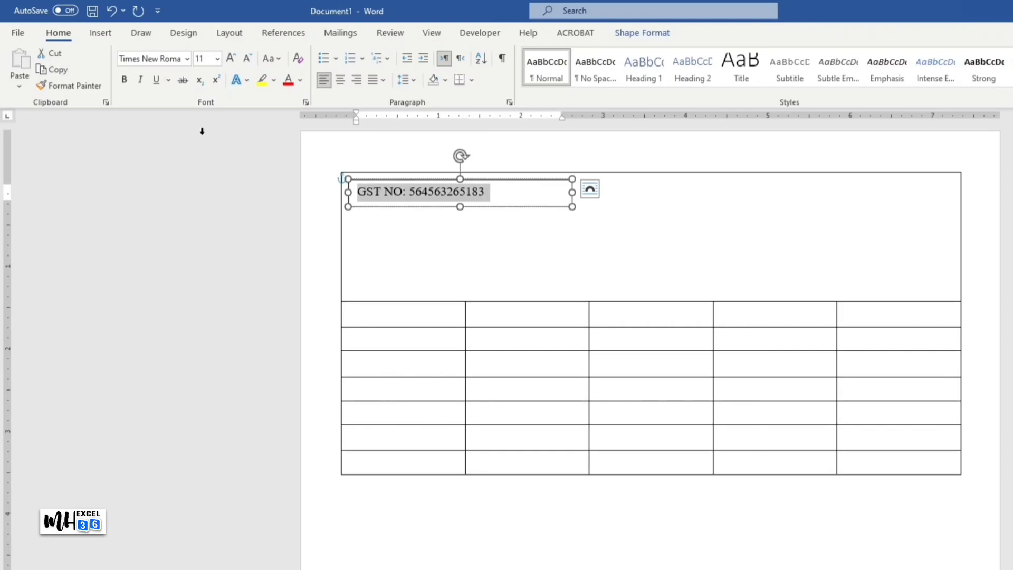
pyautogui.click(231, 58)
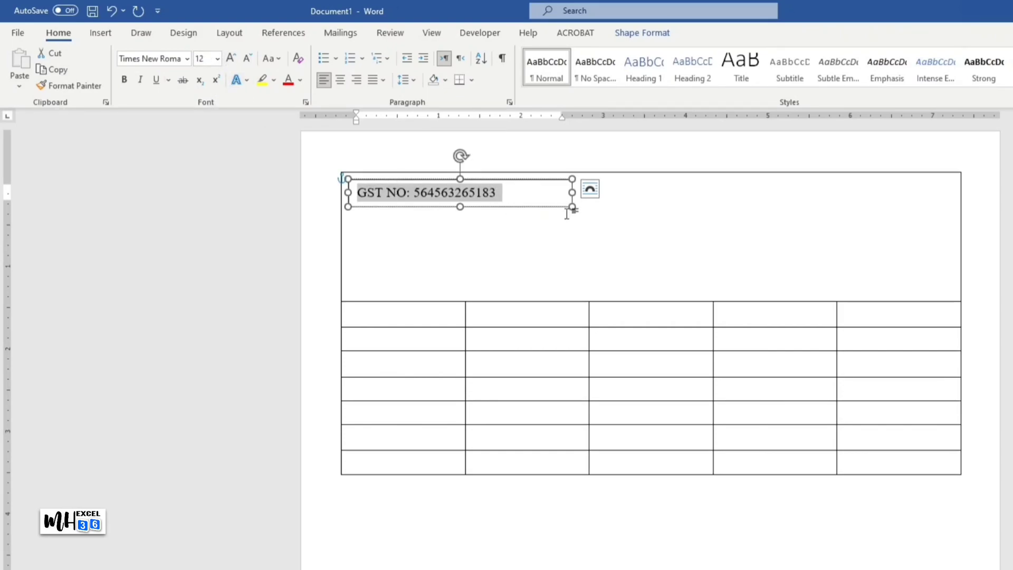
pyautogui.click(563, 231)
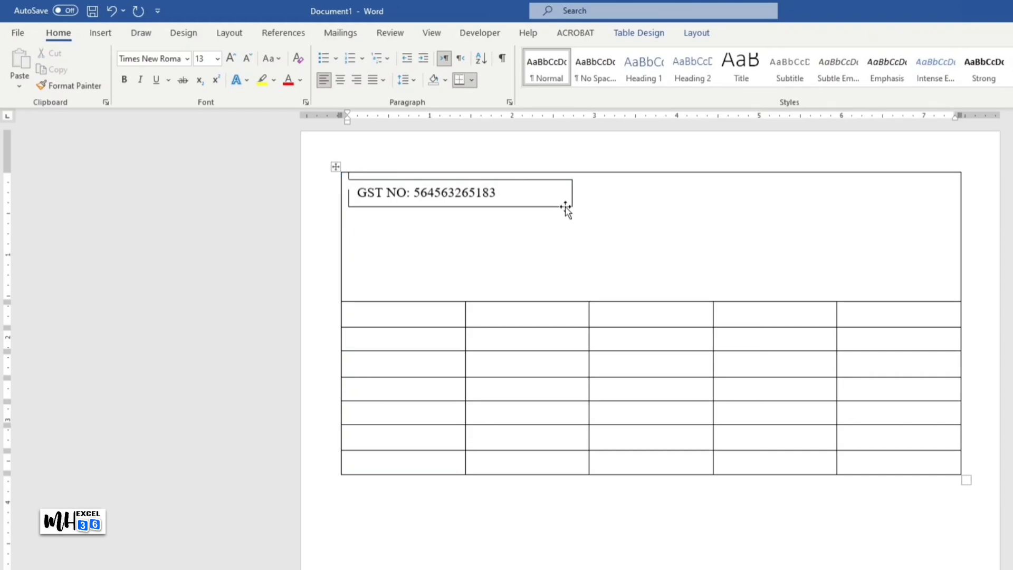
# Give the GST text box no fill and no outline, and narrow it to its text.
pyautogui.click(566, 207)
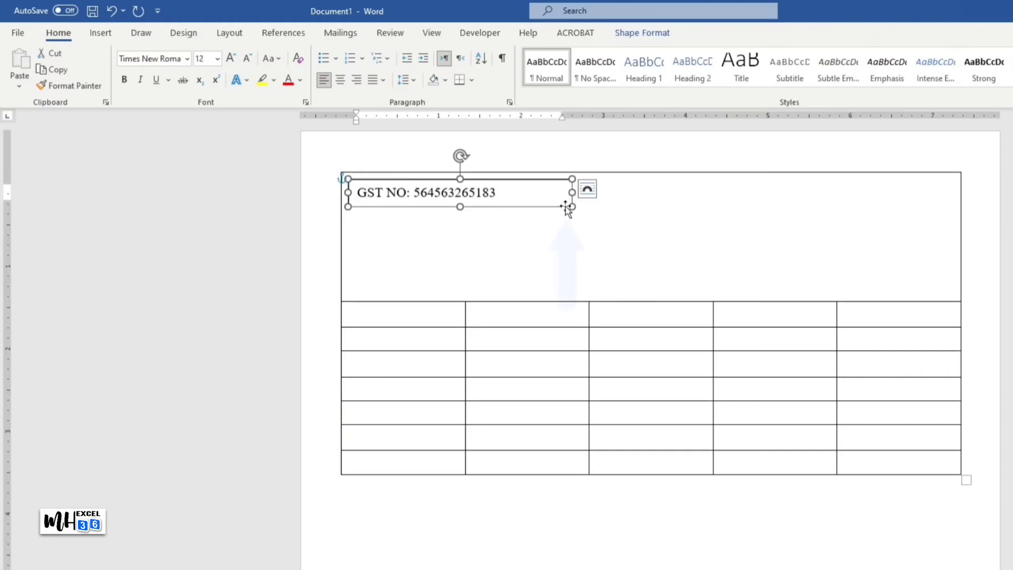
pyautogui.click(657, 35)
pyautogui.click(515, 53)
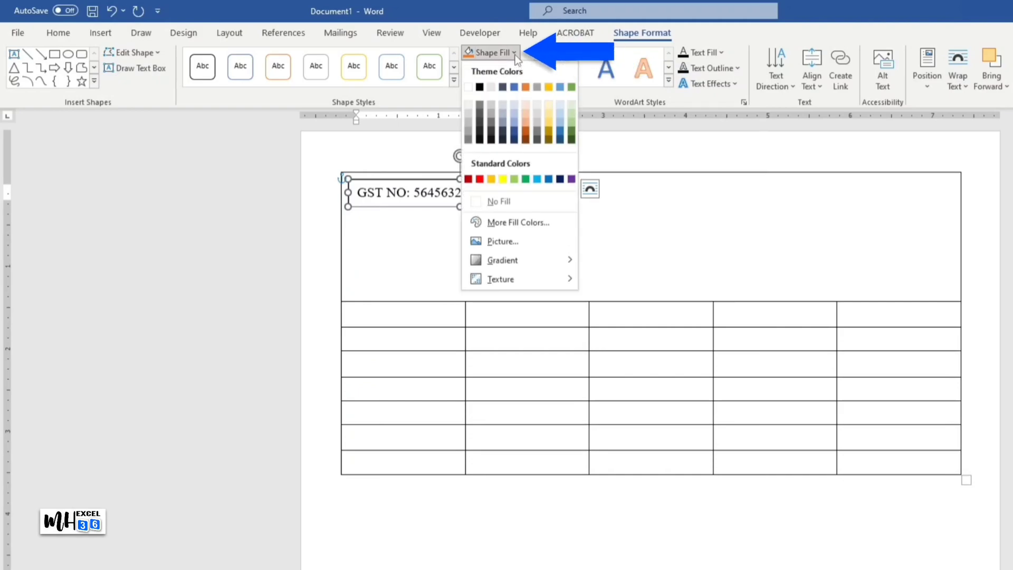
pyautogui.click(498, 201)
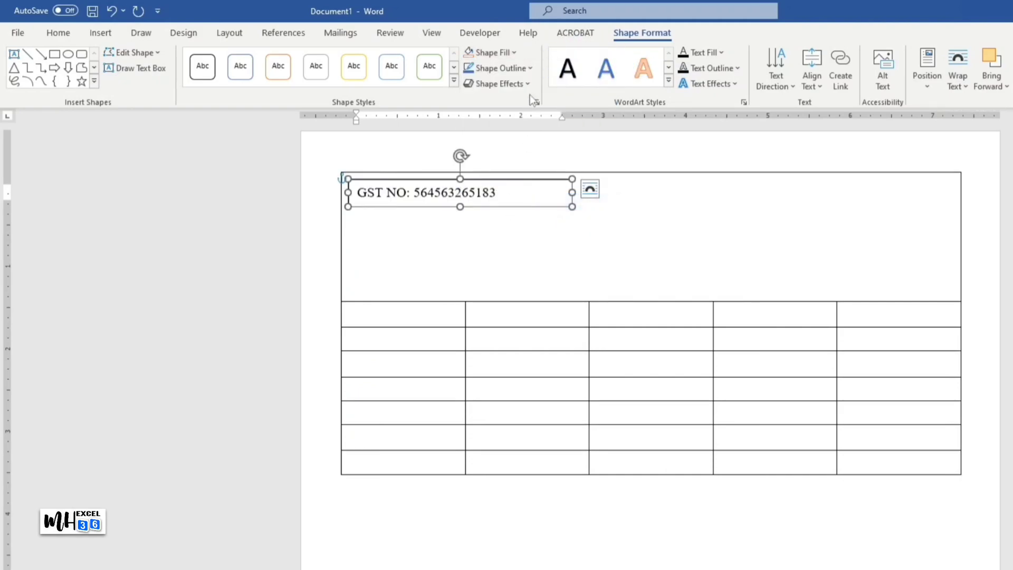
pyautogui.click(530, 68)
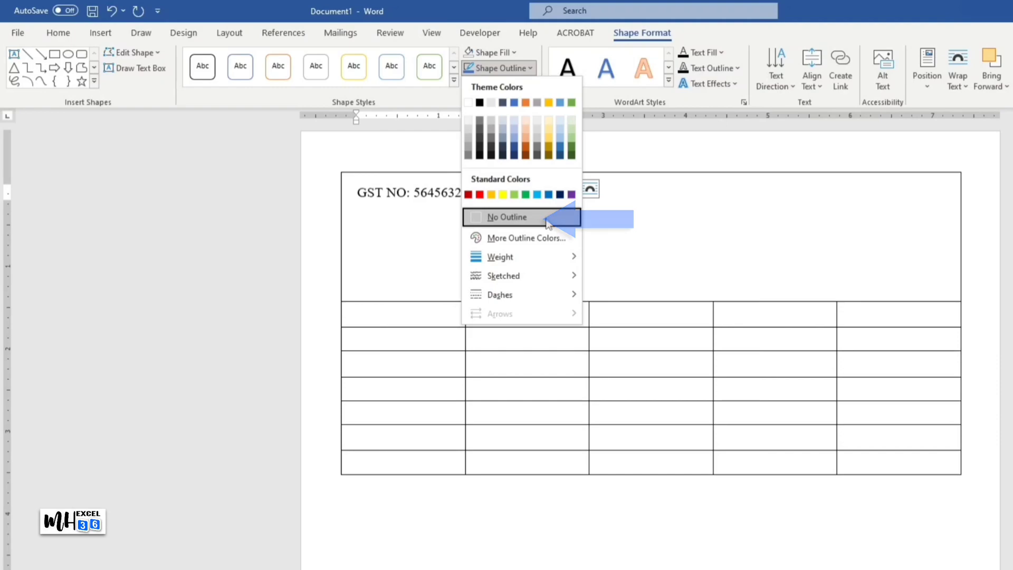
pyautogui.click(549, 218)
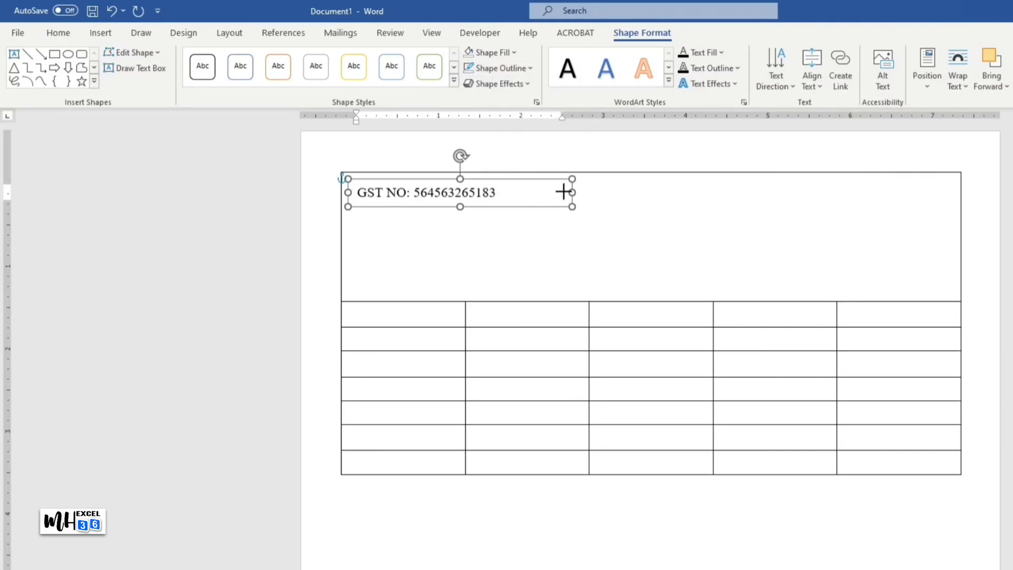
pyautogui.moveTo(572, 192); pyautogui.dragTo(520, 192)
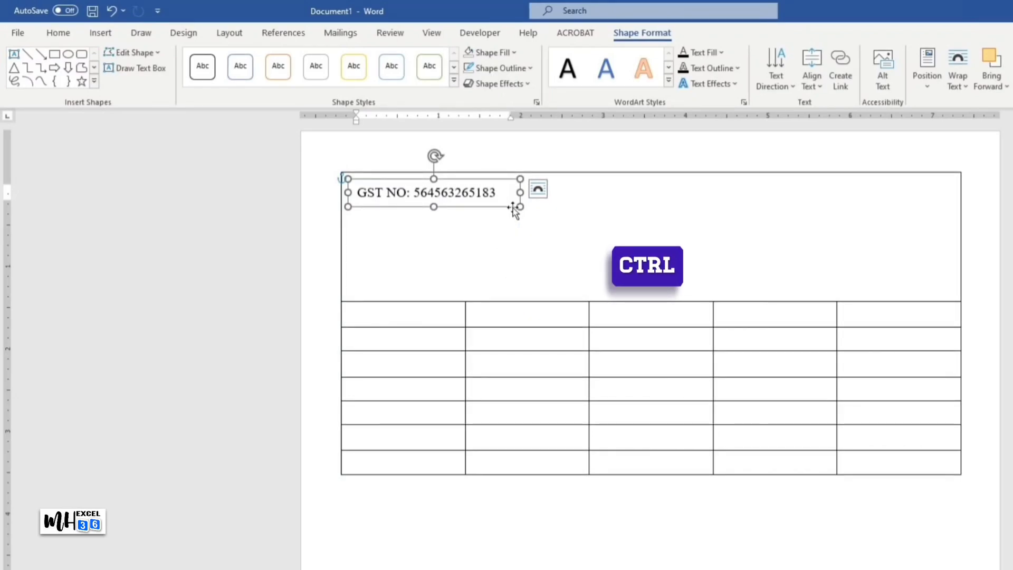
# Duplicate the GST box to the header's top-right and change it to 'Date: __ / ___ / ______'.
pyautogui.keyDown('ctrl'); pyautogui.moveTo(513, 209); pyautogui.dragTo(951, 207); pyautogui.keyUp('ctrl')
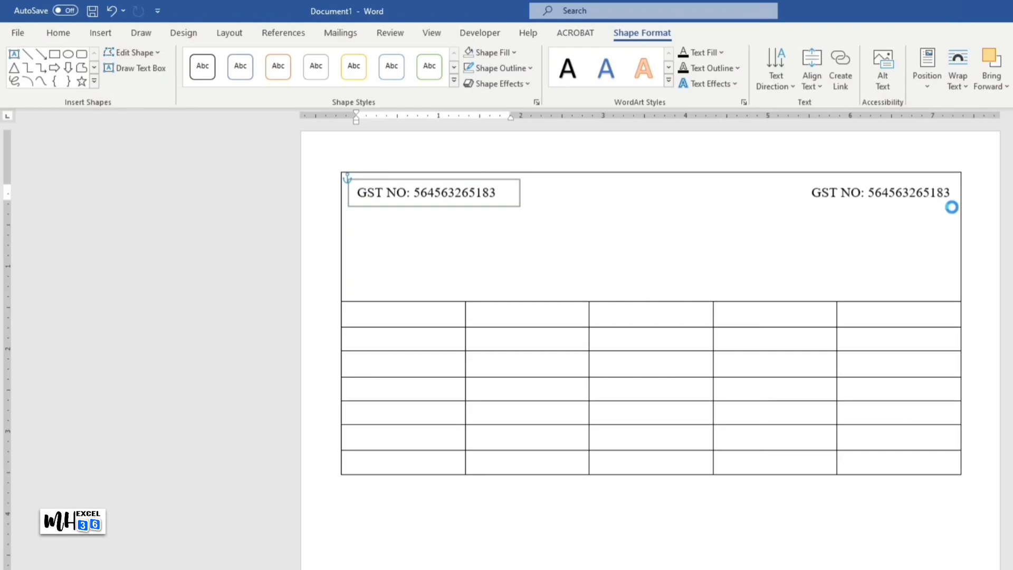
pyautogui.moveTo(952, 207); pyautogui.dragTo(961, 192)
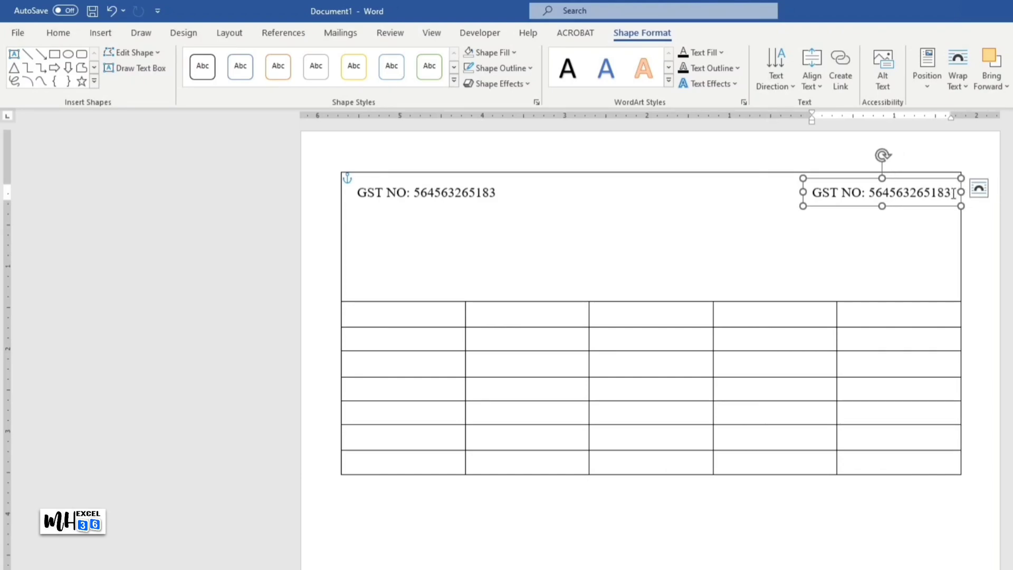
pyautogui.moveTo(952, 193); pyautogui.dragTo(812, 193)
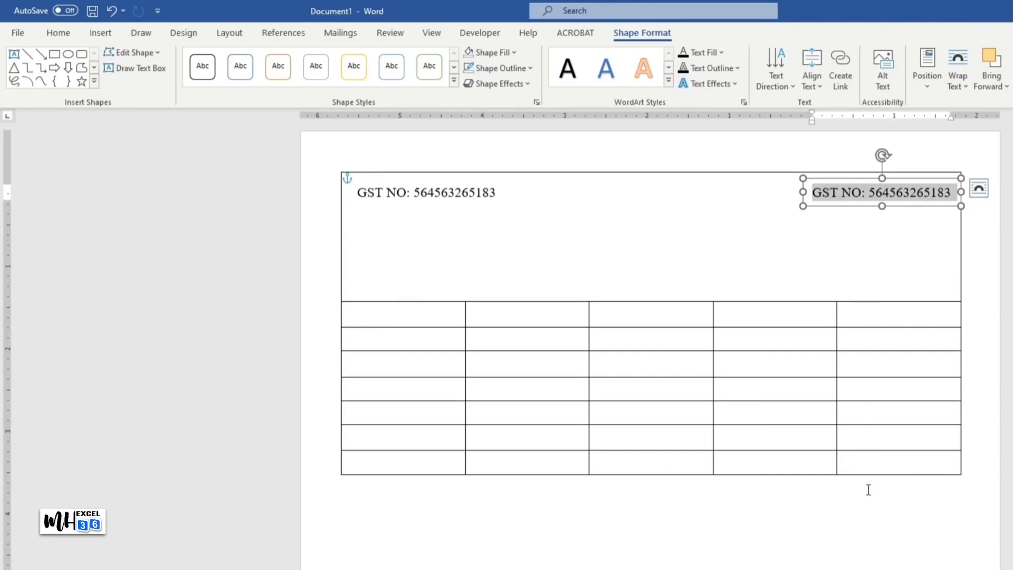
pyautogui.write('Date: __ / ___ / ______')
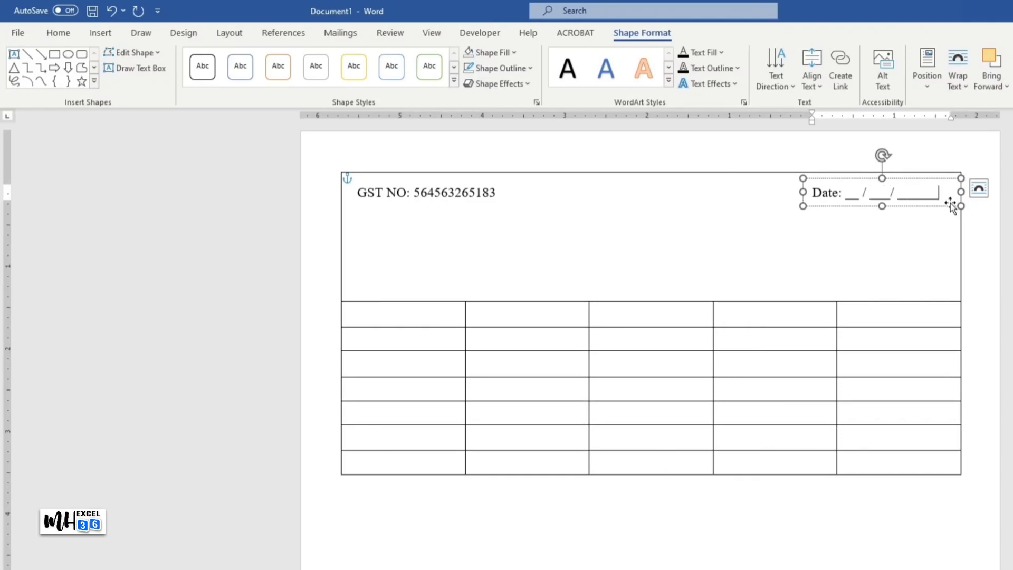
pyautogui.click(955, 210)
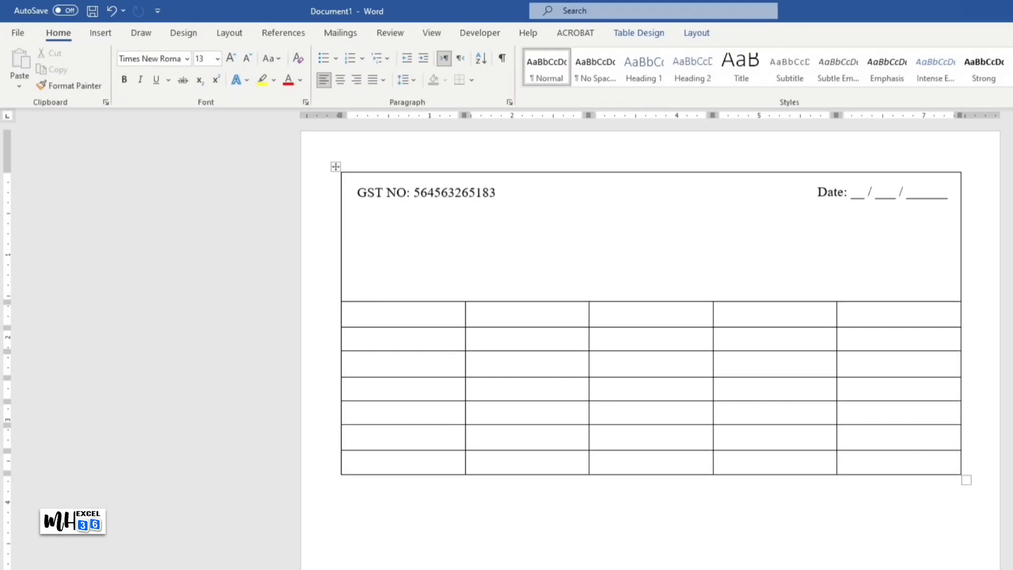
# Copy and paste another GST NO text box.
pyautogui.click(484, 204)
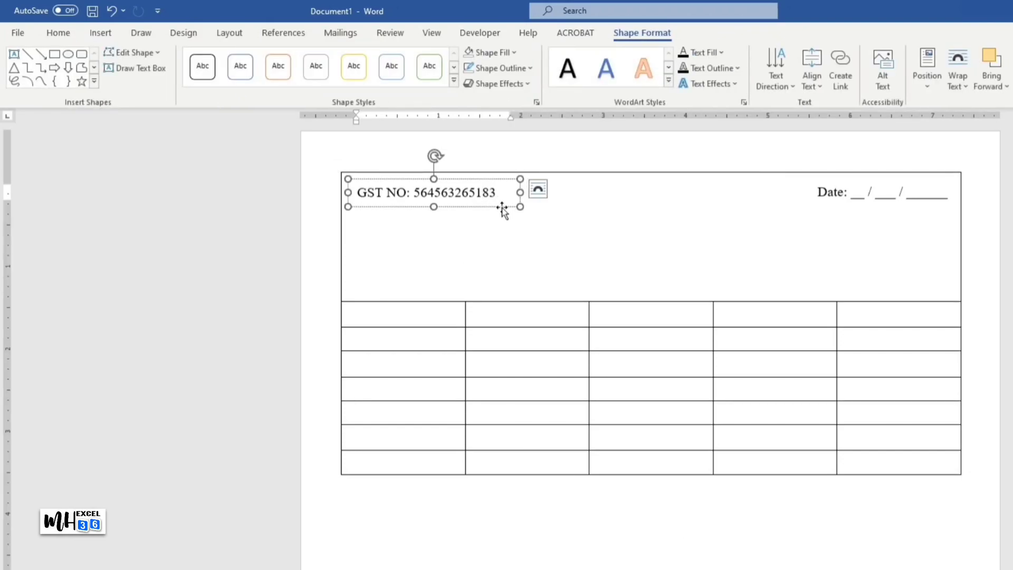
pyautogui.hotkey('ctrl', 'c')
pyautogui.hotkey('ctrl', 'v')
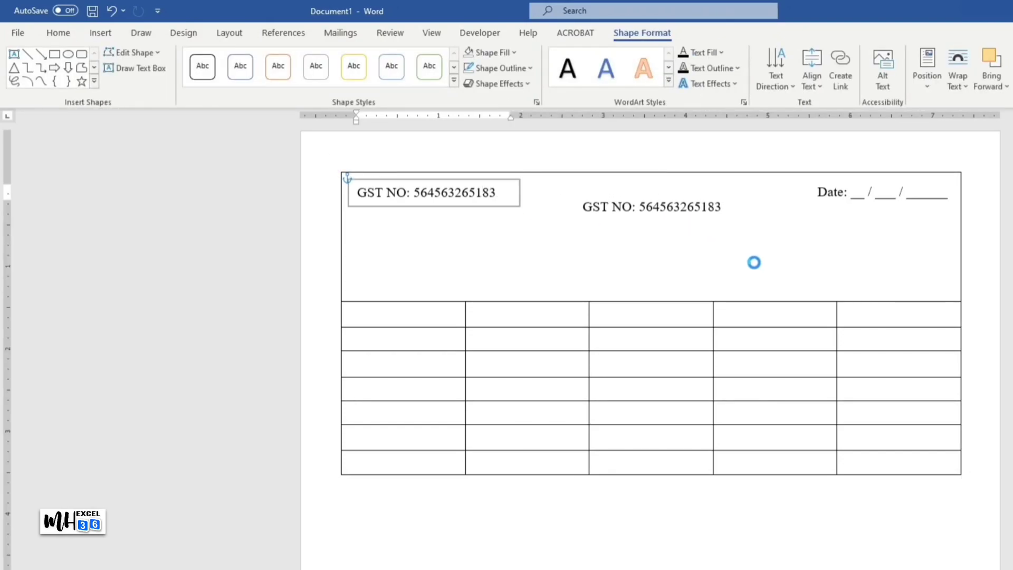
# Move the pasted box to the header's middle and retype it as 'Tax/Invoice Bill'.
pyautogui.moveTo(660, 212); pyautogui.dragTo(761, 262)
pyautogui.moveTo(735, 206); pyautogui.dragTo(590, 206)
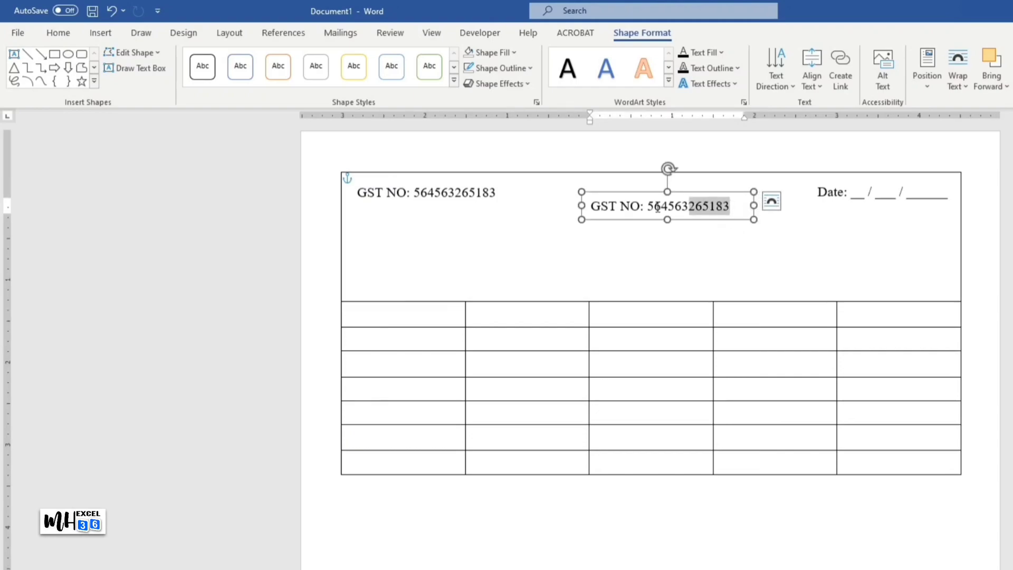
pyautogui.write('Tax/Inv')
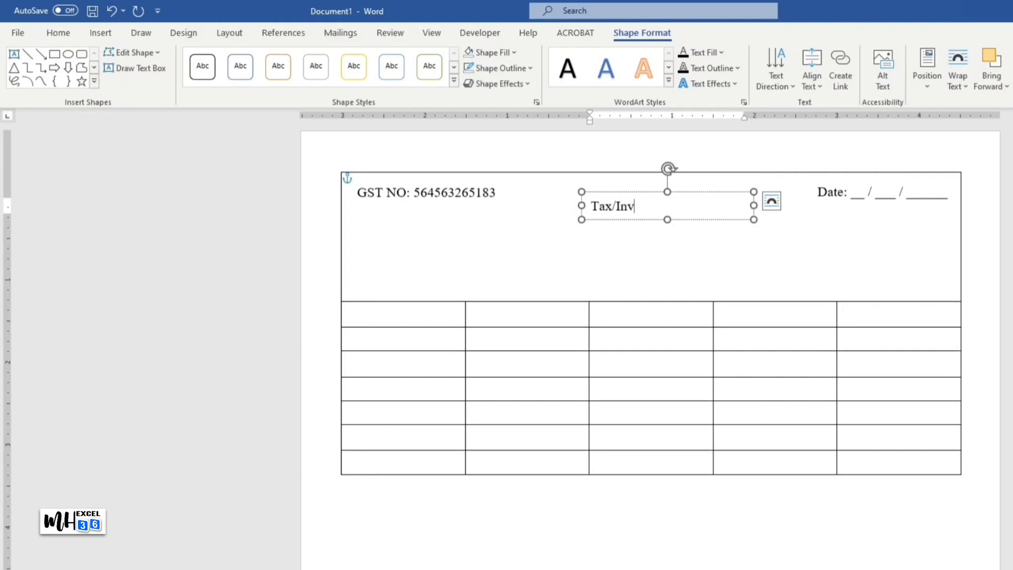
pyautogui.write('Bill')
# Make the 'Tax/Invoice Bill' heading 16 pt and centred, with a copy just below.
pyautogui.moveTo(686, 207); pyautogui.dragTo(590, 207)
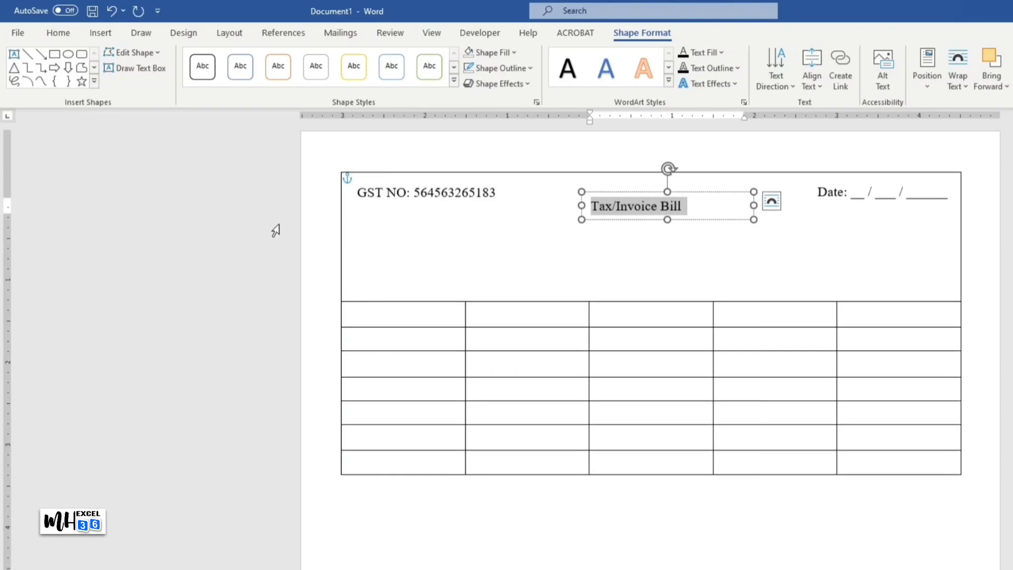
pyautogui.click(58, 33)
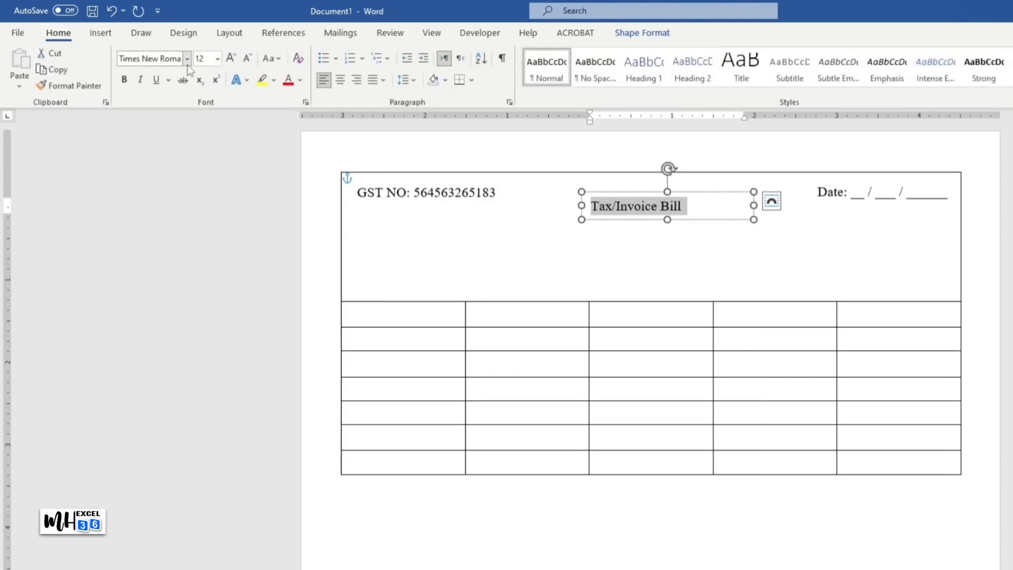
pyautogui.click(217, 59)
pyautogui.click(206, 169)
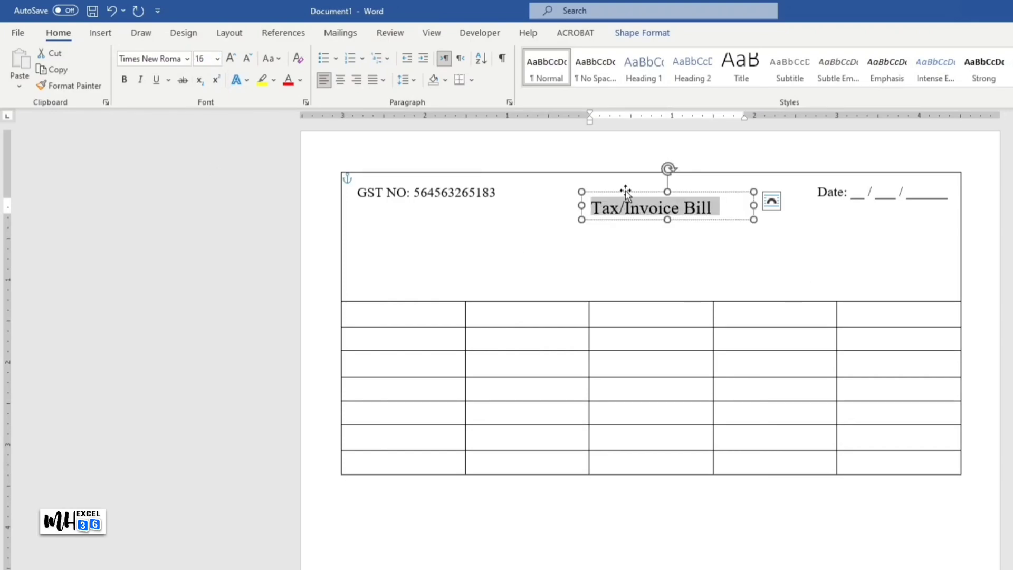
pyautogui.click(341, 80)
pyautogui.click(669, 220)
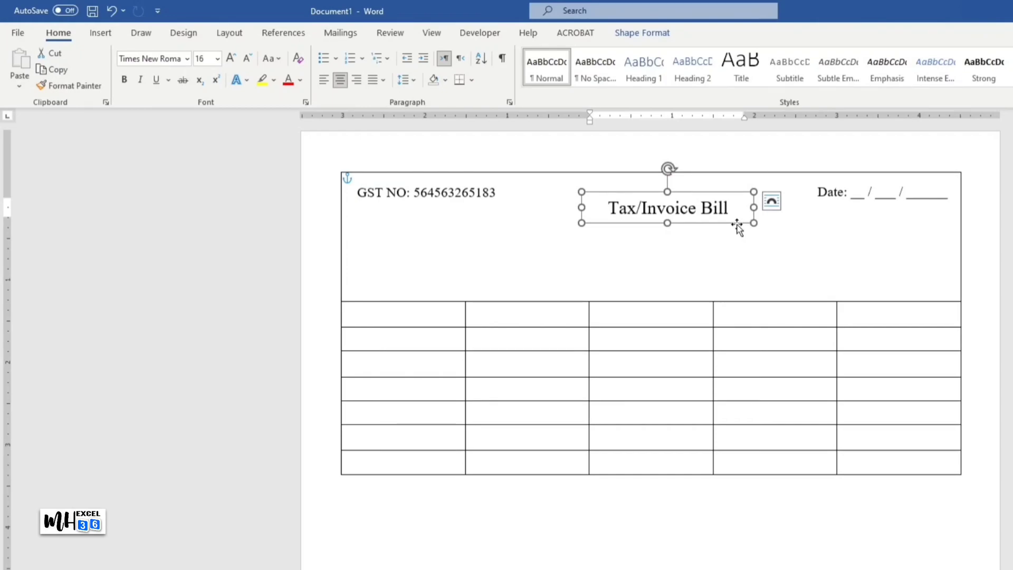
pyautogui.moveTo(736, 223); pyautogui.dragTo(705, 236)
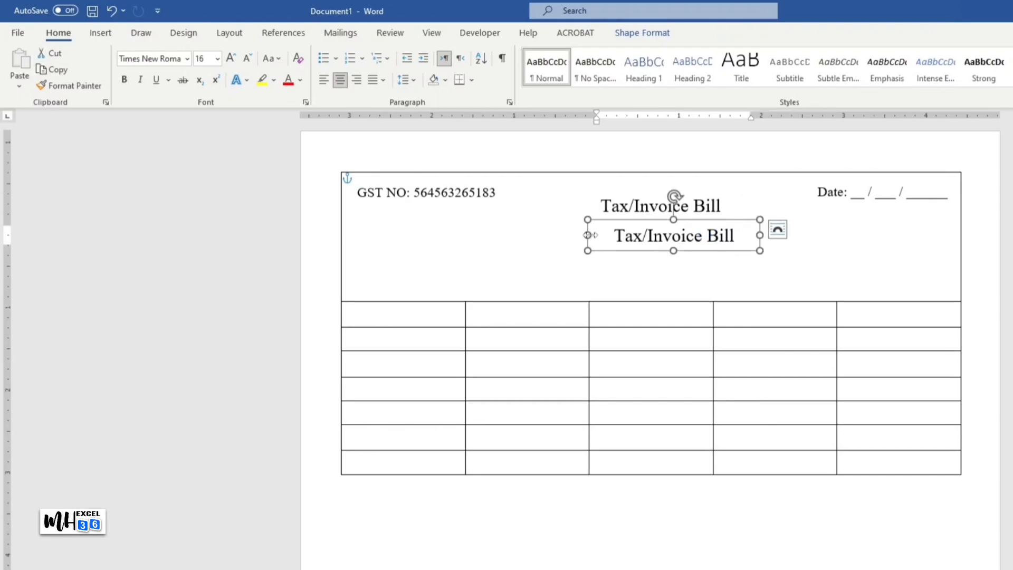
# Stretch the lower heading box across the full width of the header cell.
pyautogui.moveTo(587, 236); pyautogui.dragTo(347, 239)
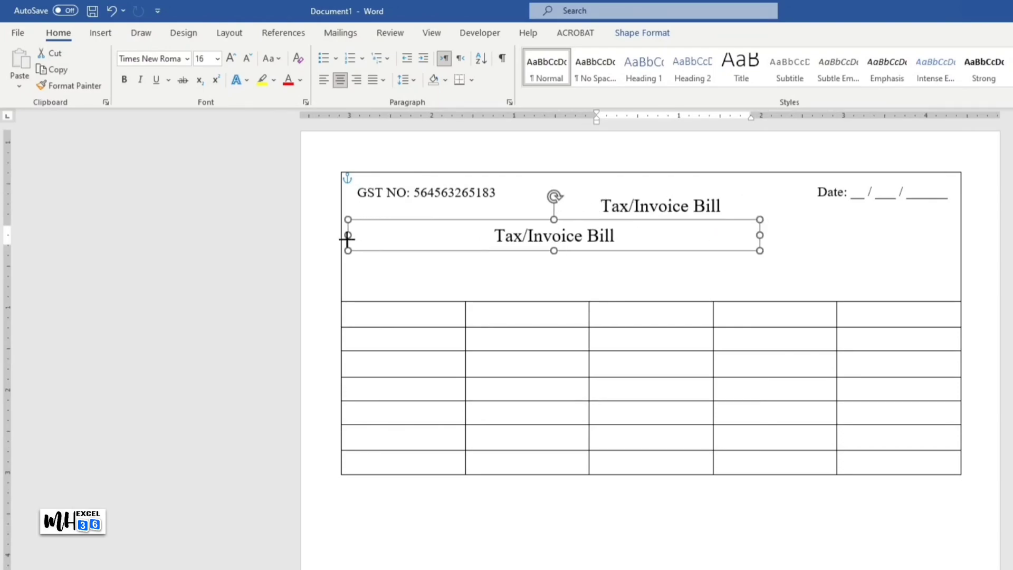
pyautogui.moveTo(346, 239); pyautogui.dragTo(343, 239)
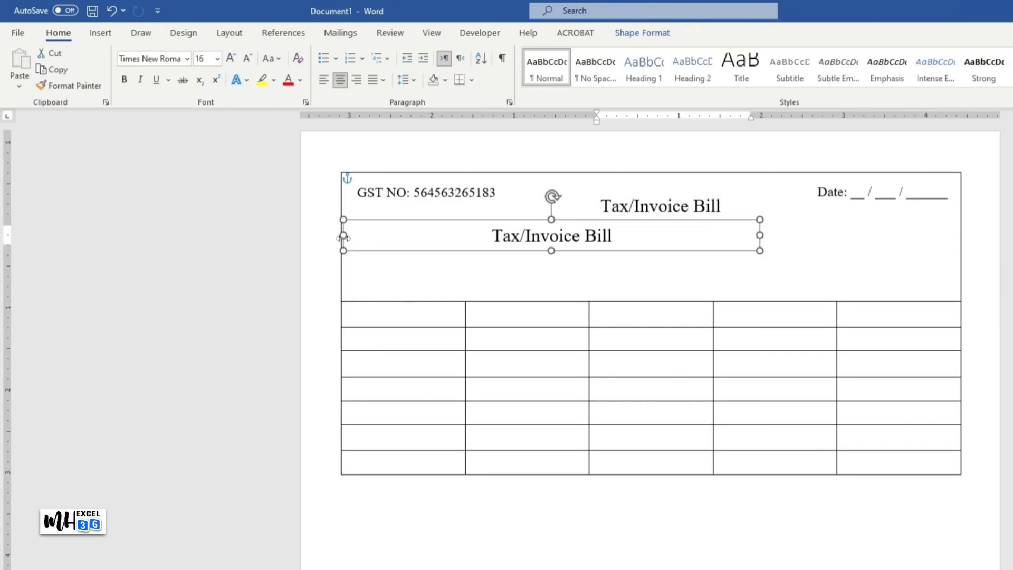
pyautogui.moveTo(760, 235); pyautogui.dragTo(955, 235)
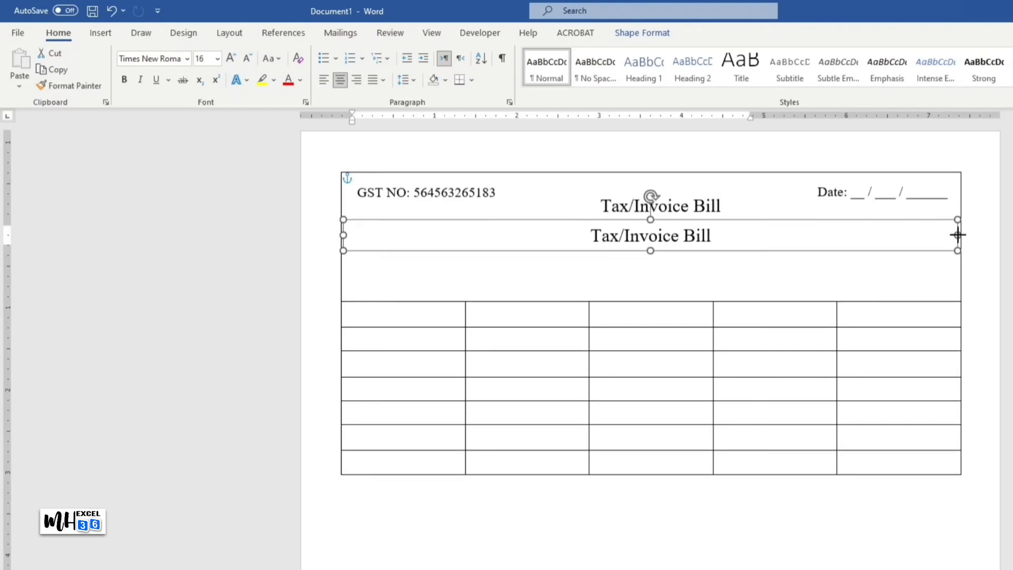
# Replace the lower box's text with 'CELL ME MOBILES SALES & SERVICES'.
pyautogui.click(686, 238)
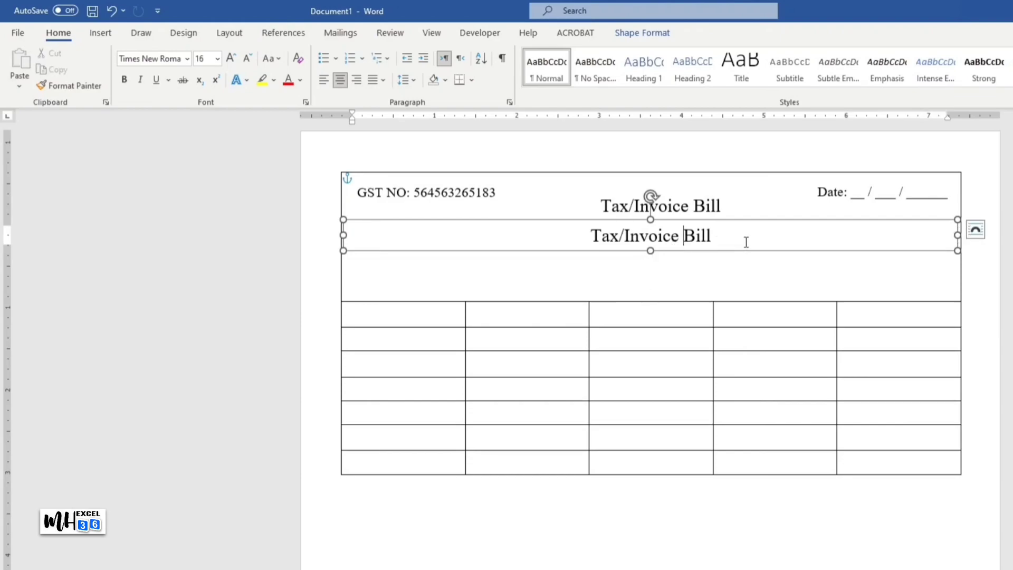
pyautogui.moveTo(746, 242); pyautogui.dragTo(590, 236)
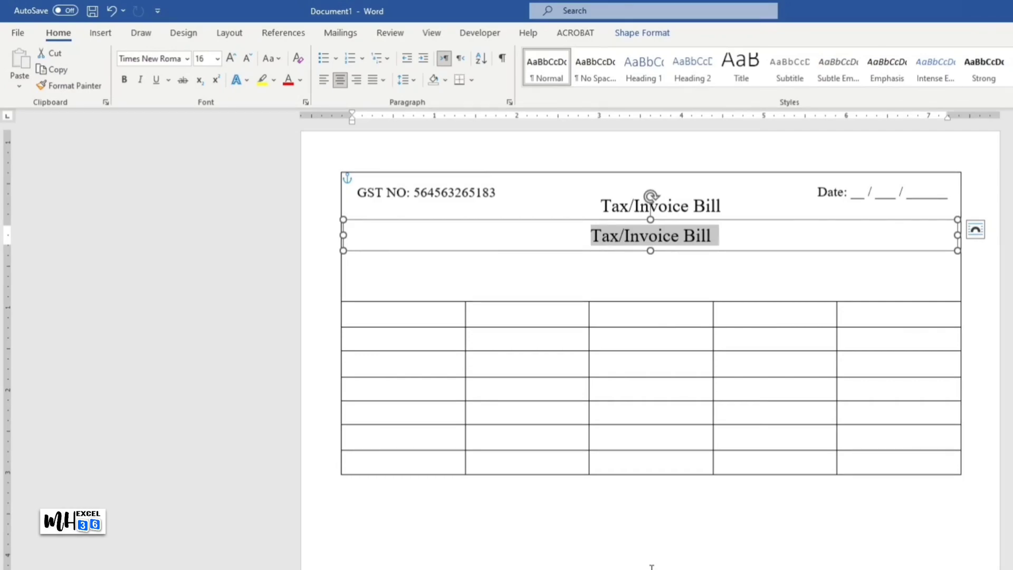
pyautogui.write('CELL ME ')
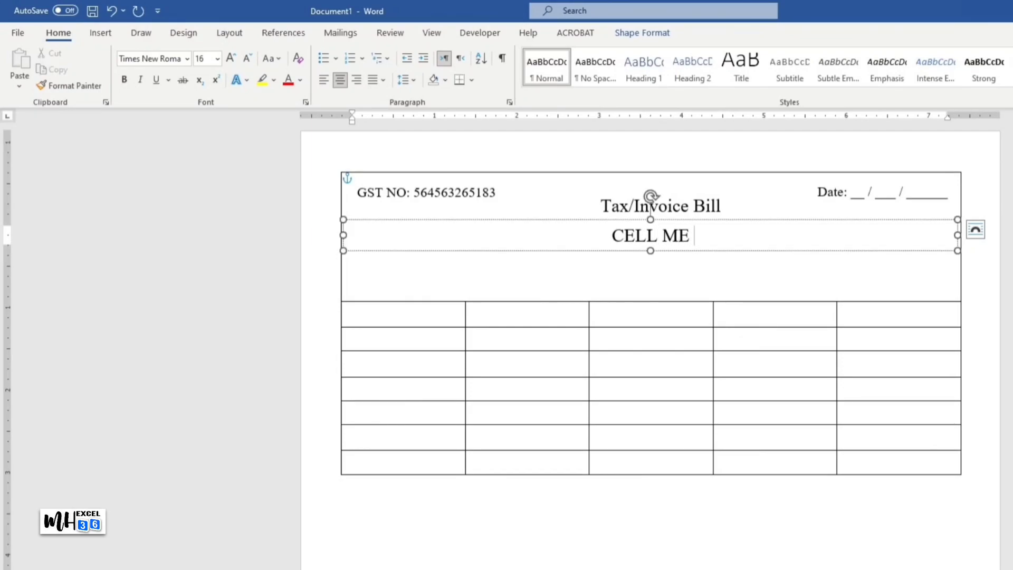
pyautogui.write('MOBILES ')
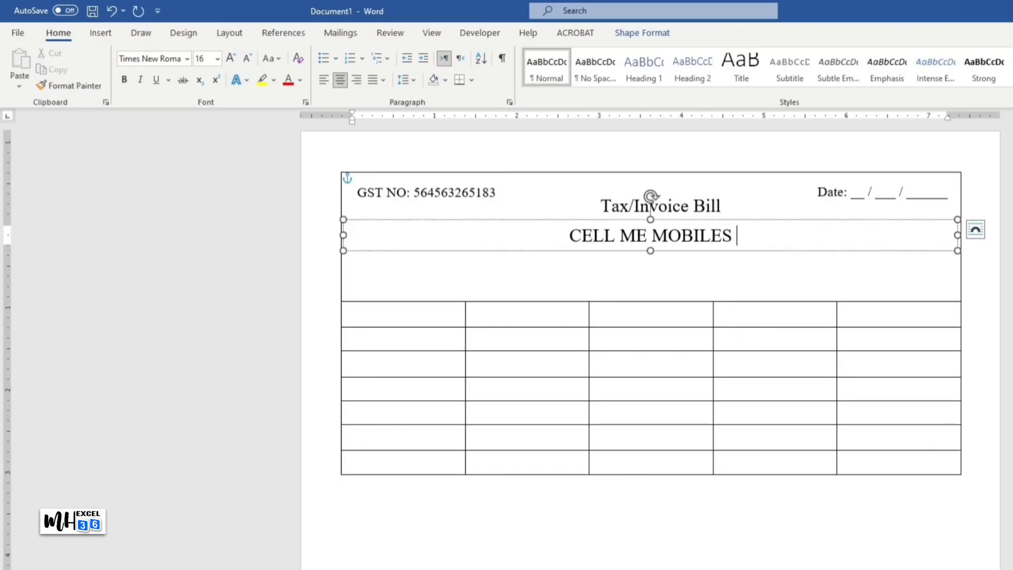
pyautogui.write('SALES & ')
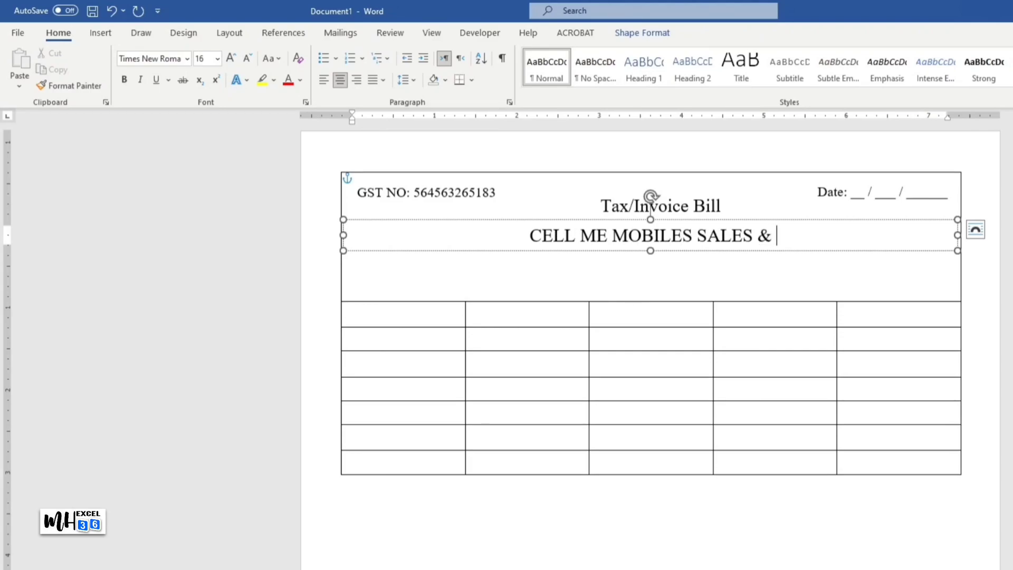
pyautogui.write('SERVICES')
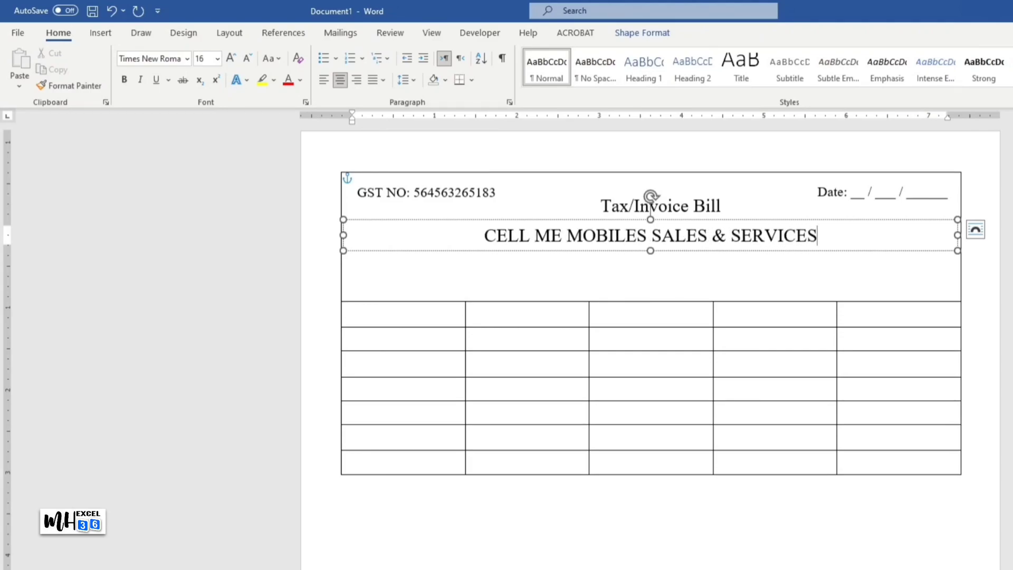
pyautogui.moveTo(845, 237); pyautogui.dragTo(463, 236)
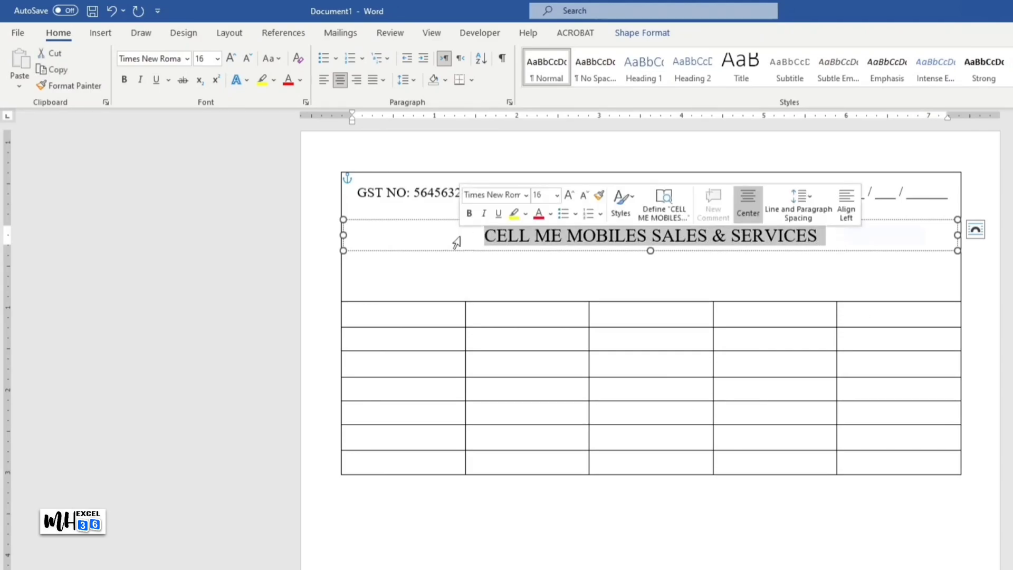
# Set the shop name heading to 26 pt Bahnschrift SemiBold SemiCondensed.
pyautogui.click(188, 59)
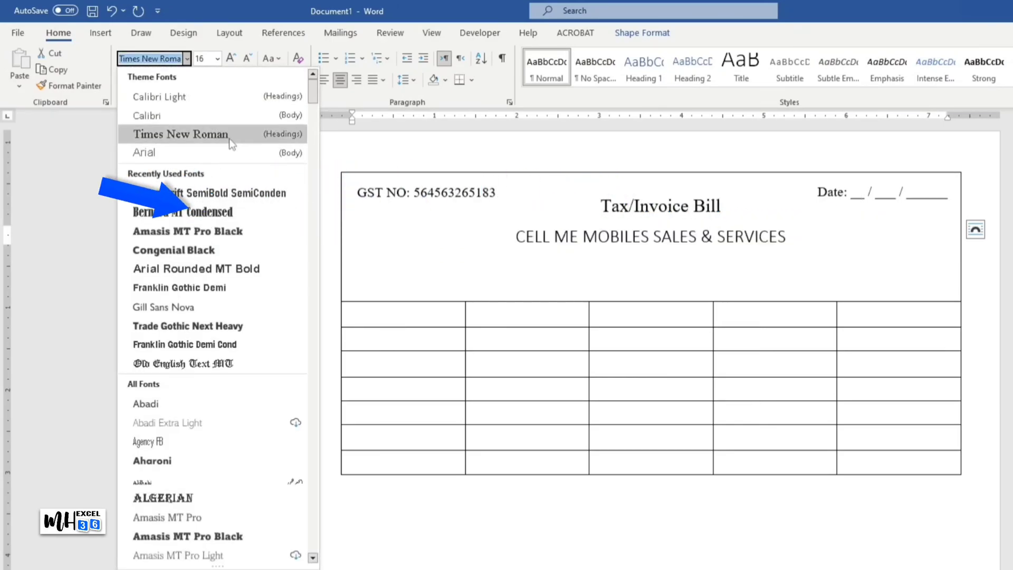
pyautogui.click(238, 193)
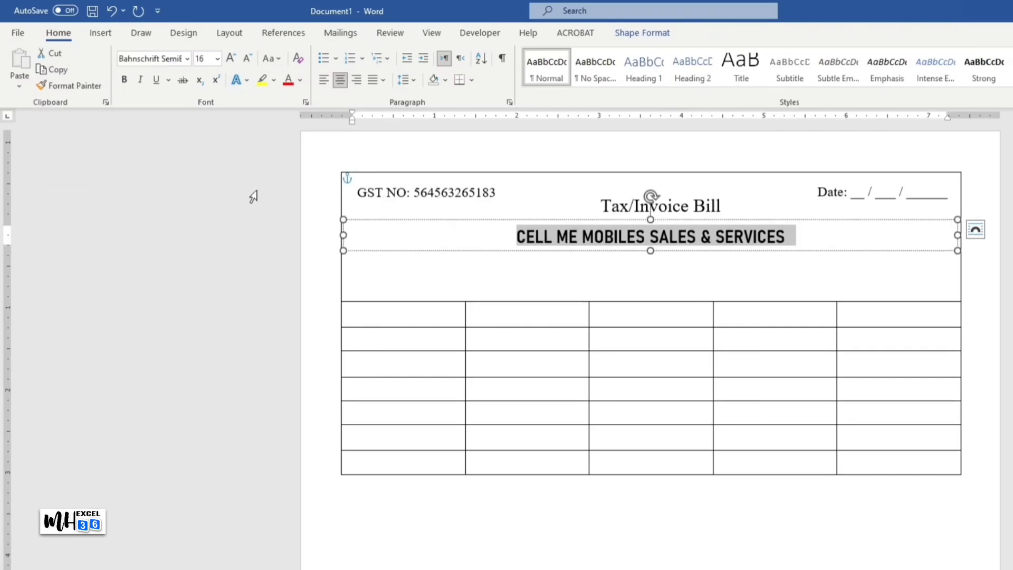
pyautogui.click(220, 61)
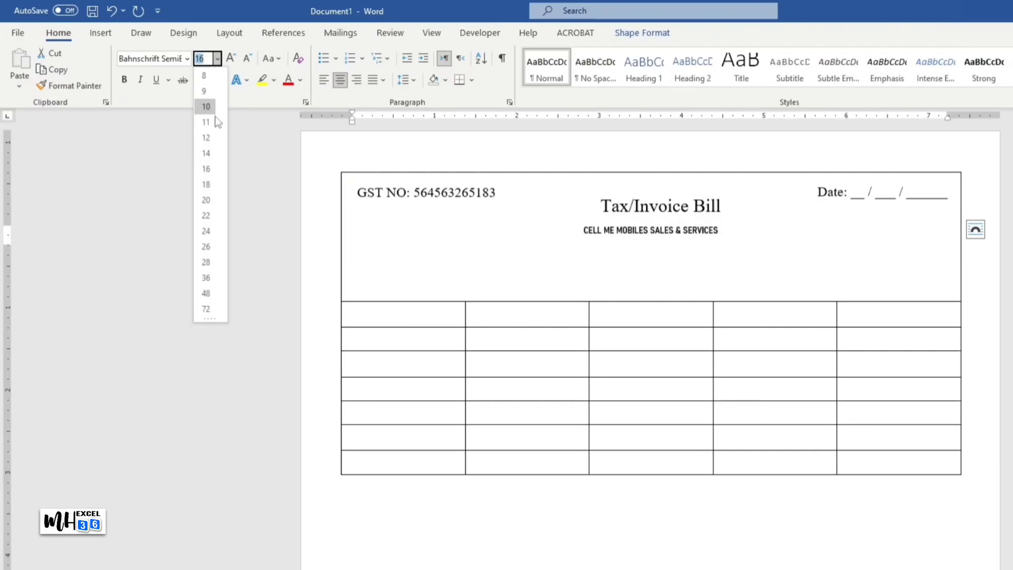
pyautogui.click(206, 246)
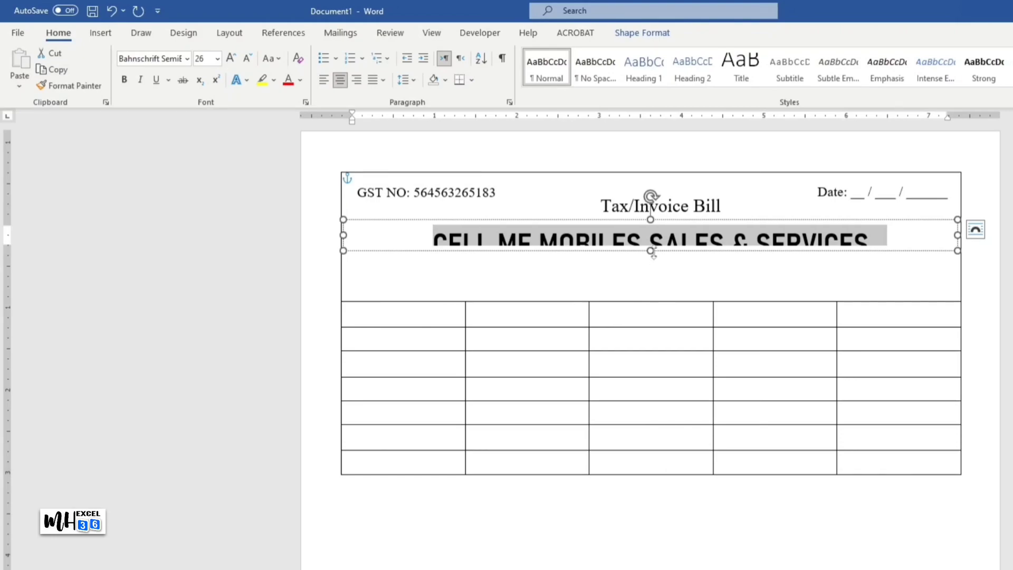
# Make the heading text box taller and colour the shop name red.
pyautogui.moveTo(651, 251); pyautogui.dragTo(652, 265)
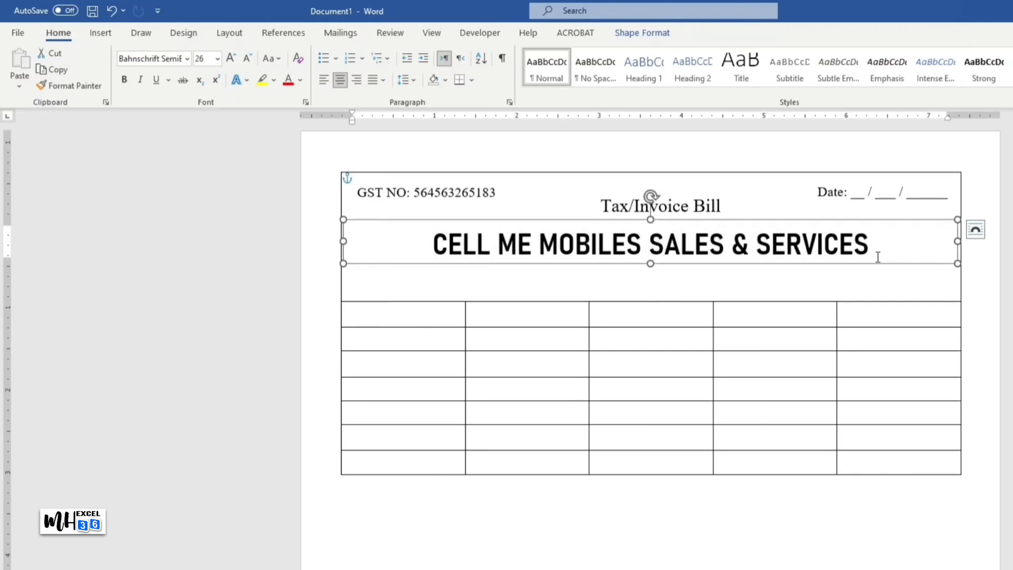
pyautogui.moveTo(886, 247); pyautogui.dragTo(430, 247)
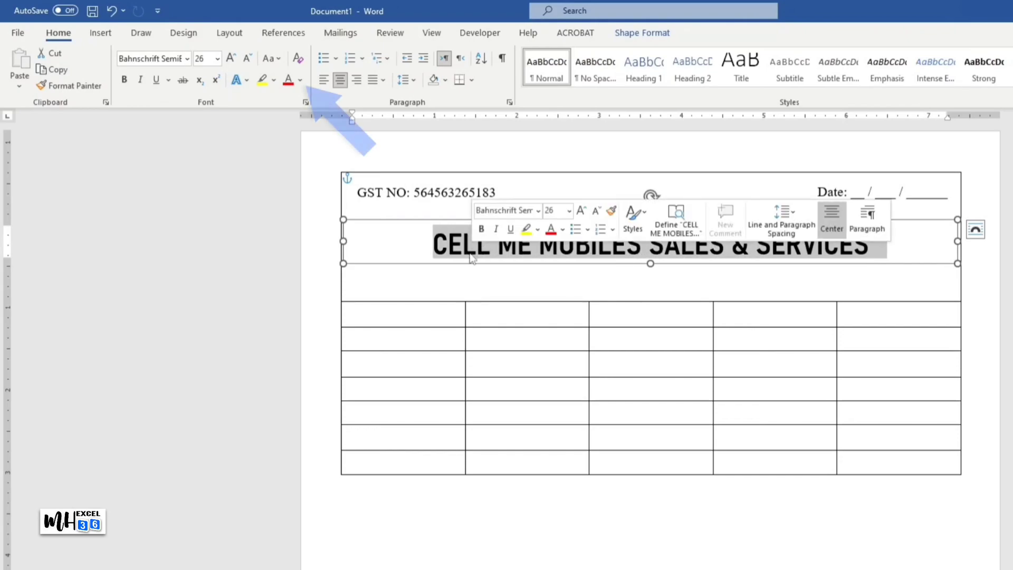
pyautogui.click(288, 79)
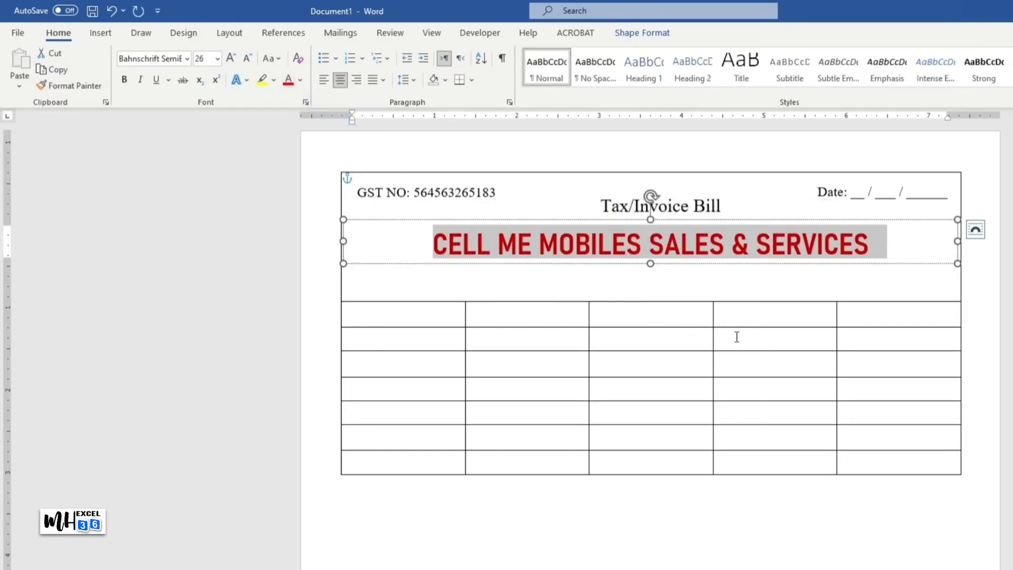
pyautogui.click(820, 273)
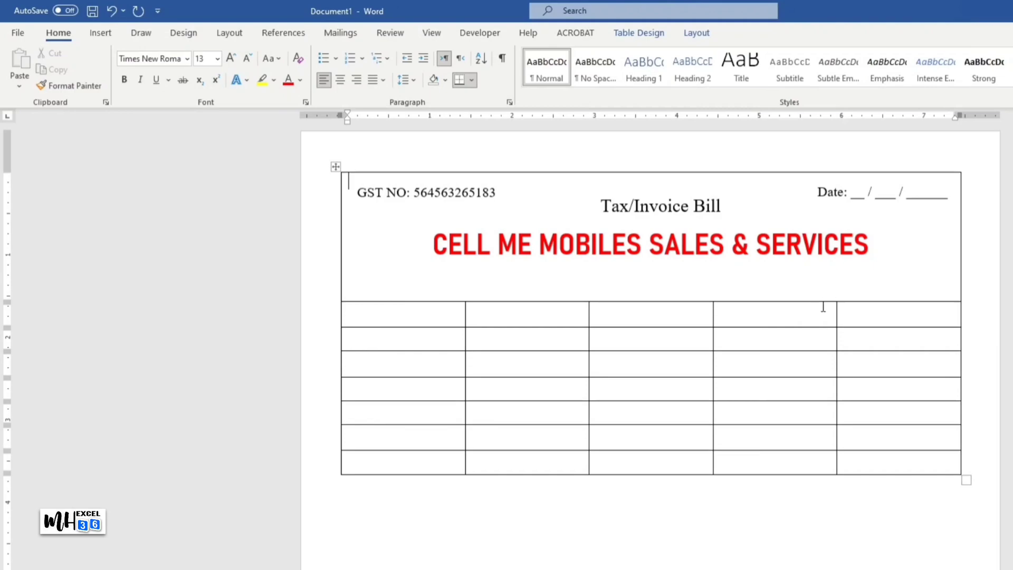
# Make the header area taller and duplicate the Tax/Invoice Bill box below the red heading.
pyautogui.moveTo(821, 302); pyautogui.dragTo(821, 358)
pyautogui.click(697, 207)
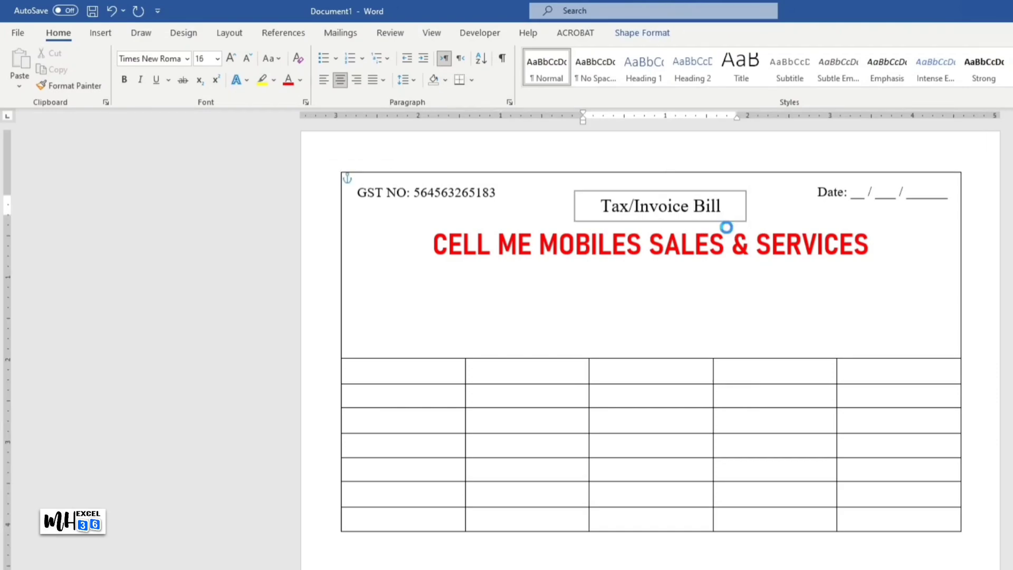
pyautogui.moveTo(727, 224)
pyautogui.mouseDown()
pyautogui.moveTo(729, 289)
pyautogui.moveTo(957, 273)
pyautogui.mouseUp()
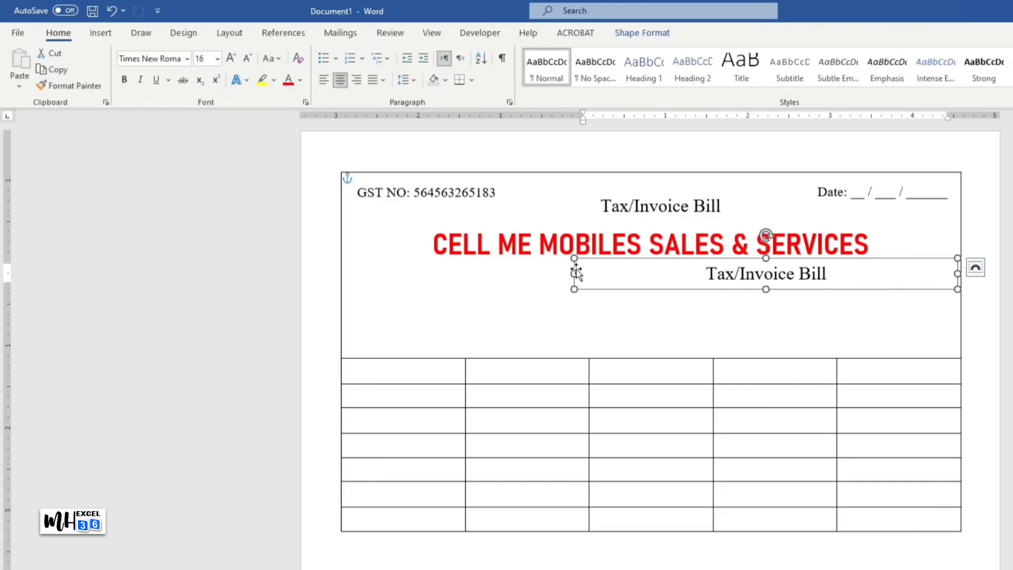
# Widen the copied box, replace its text with the shop's street address and PIN code, and duplicate it below.
pyautogui.moveTo(575, 273); pyautogui.dragTo(344, 273)
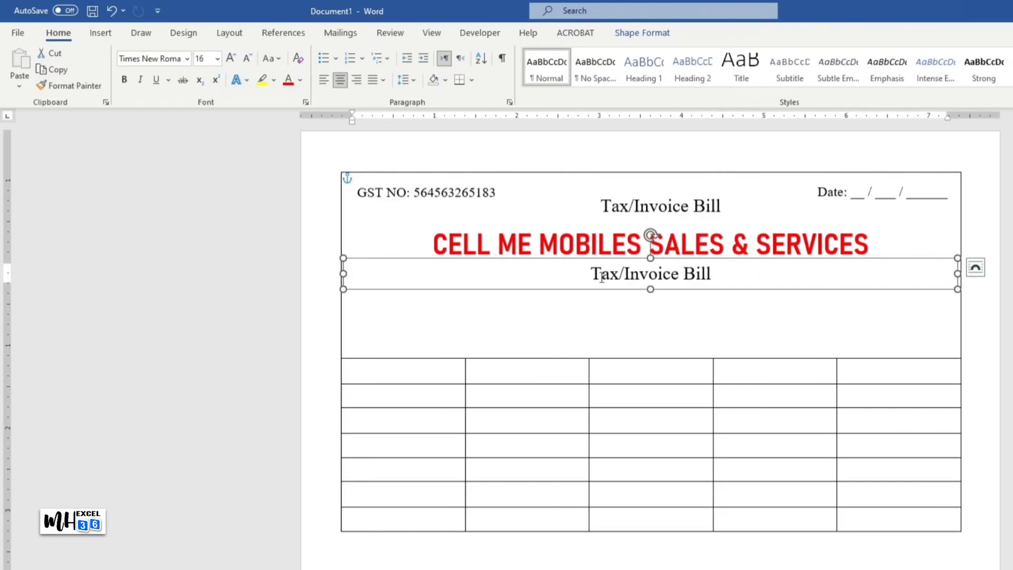
pyautogui.moveTo(724, 280); pyautogui.dragTo(584, 279)
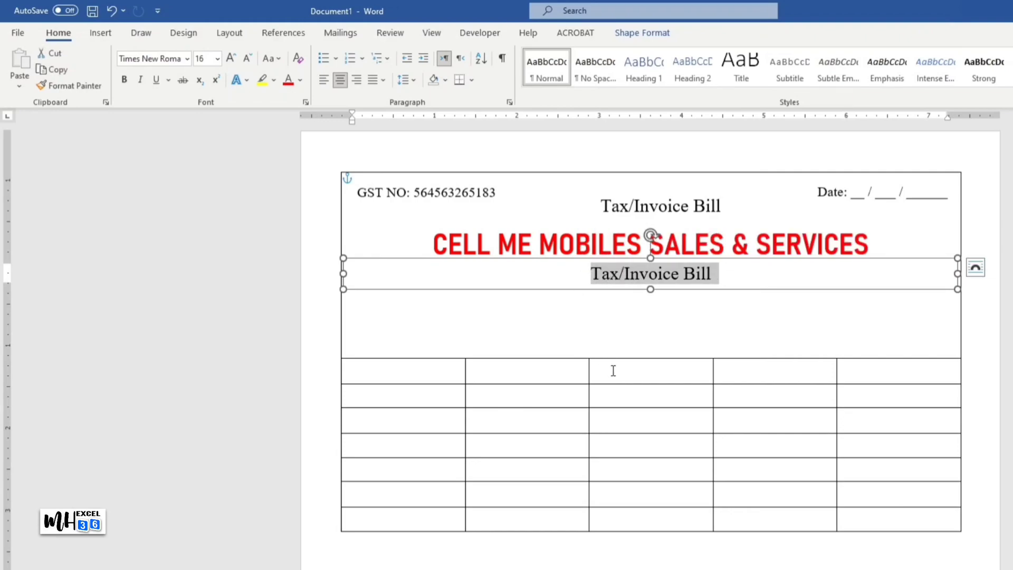
pyautogui.write('A')
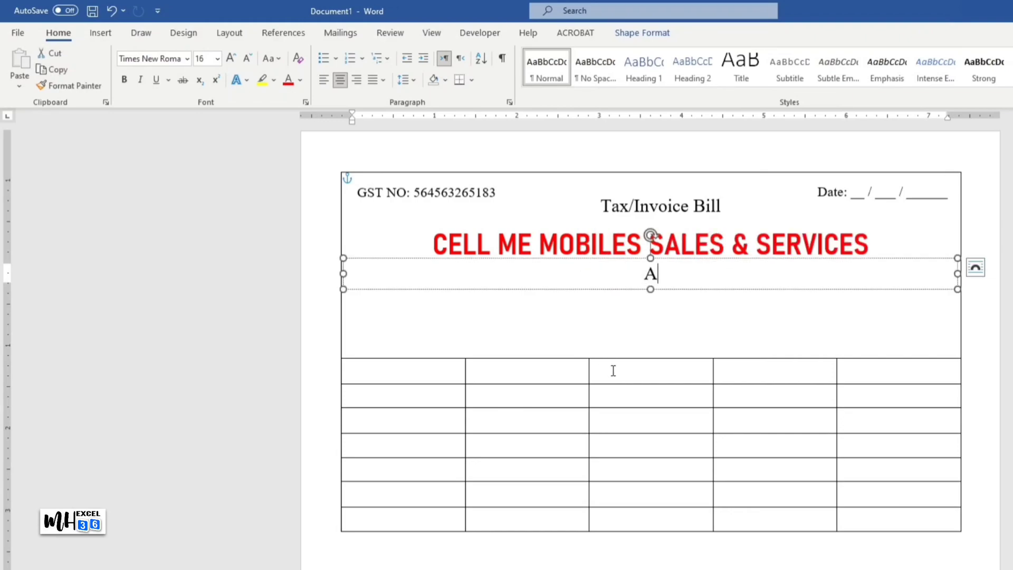
pyautogui.write('irpo')
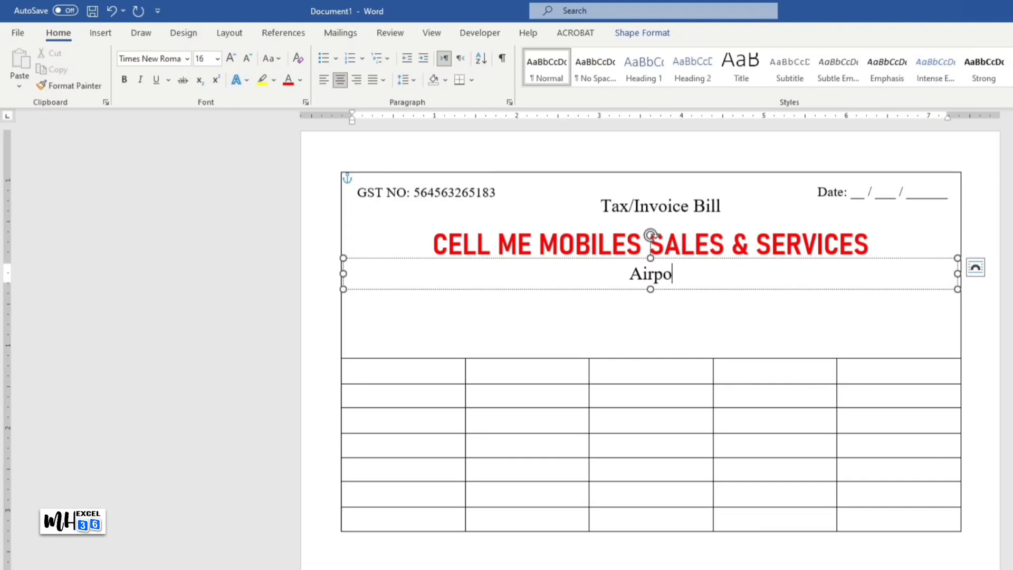
pyautogui.write('rt R')
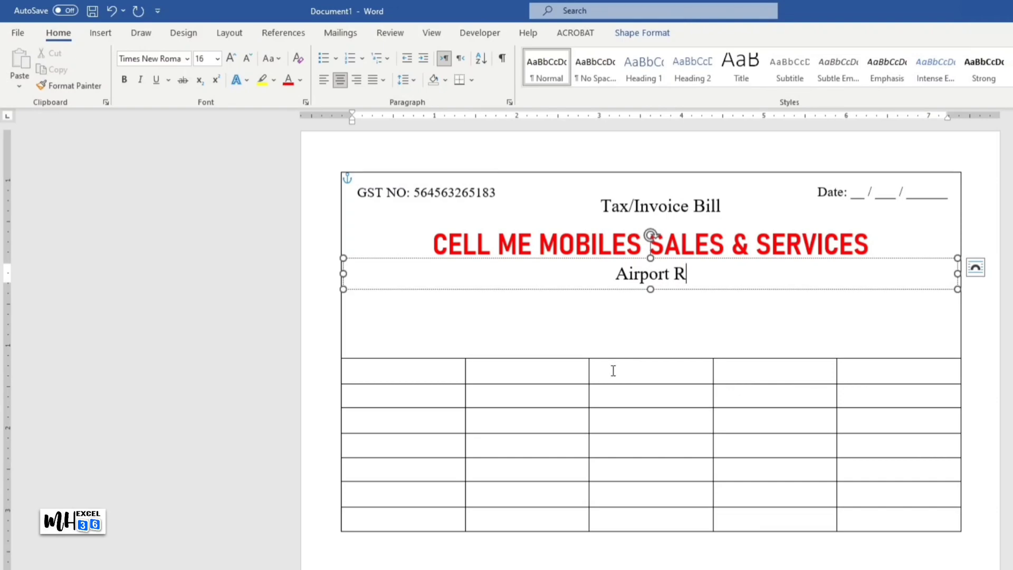
pyautogui.write('oad,')
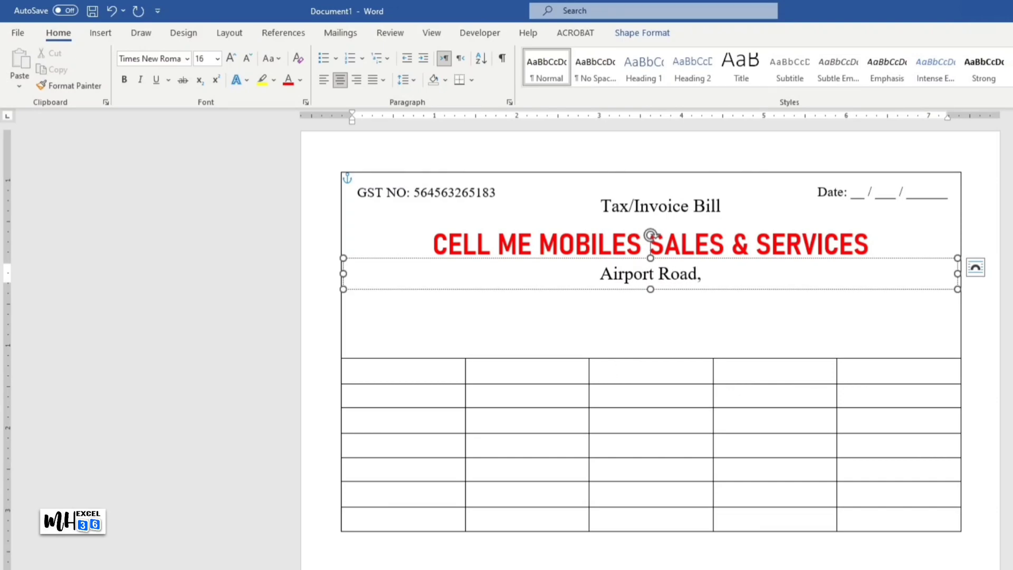
pyautogui.write(' Near Bus ')
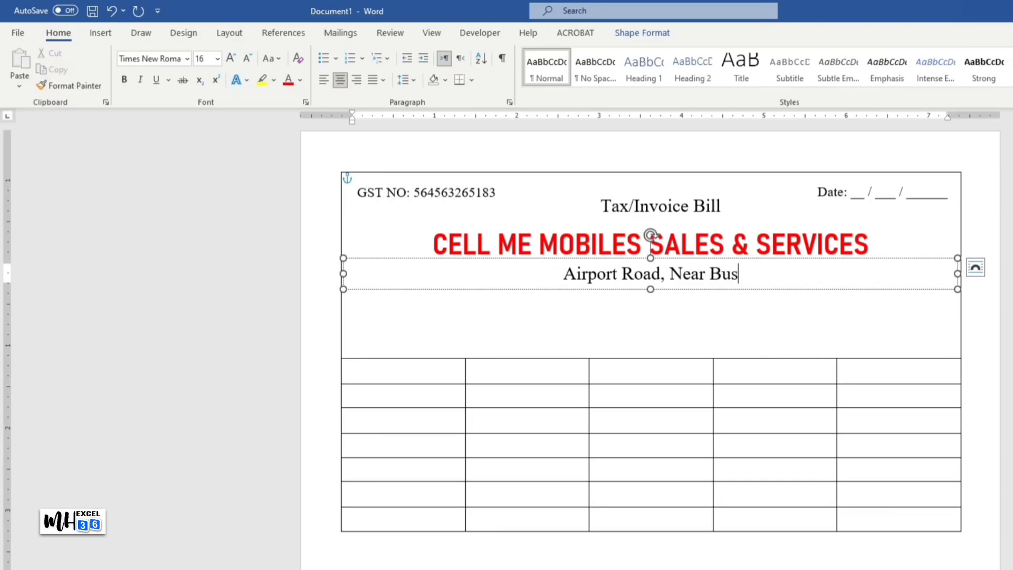
pyautogui.write('stand, R')
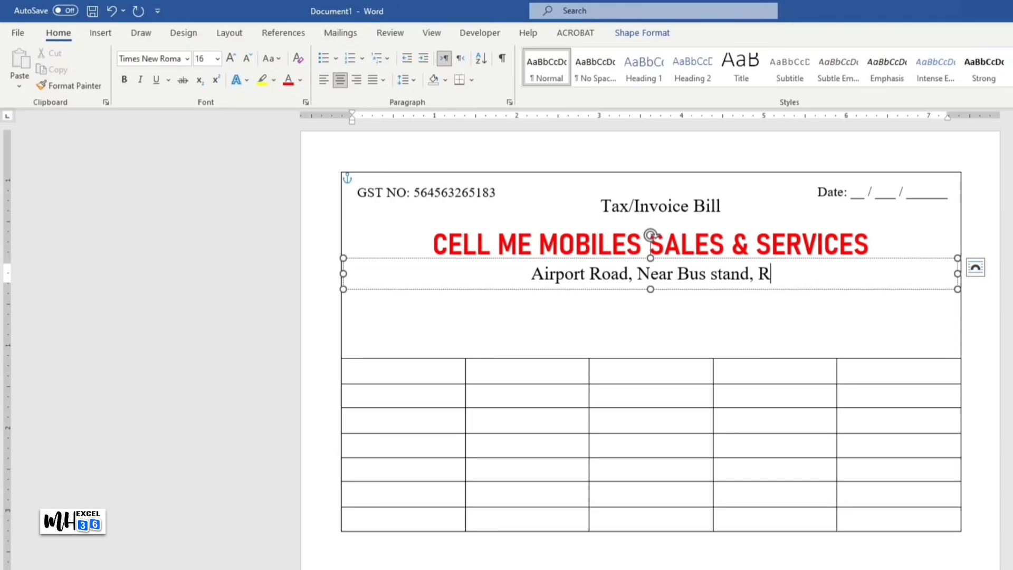
pyautogui.write('amanattukara, ')
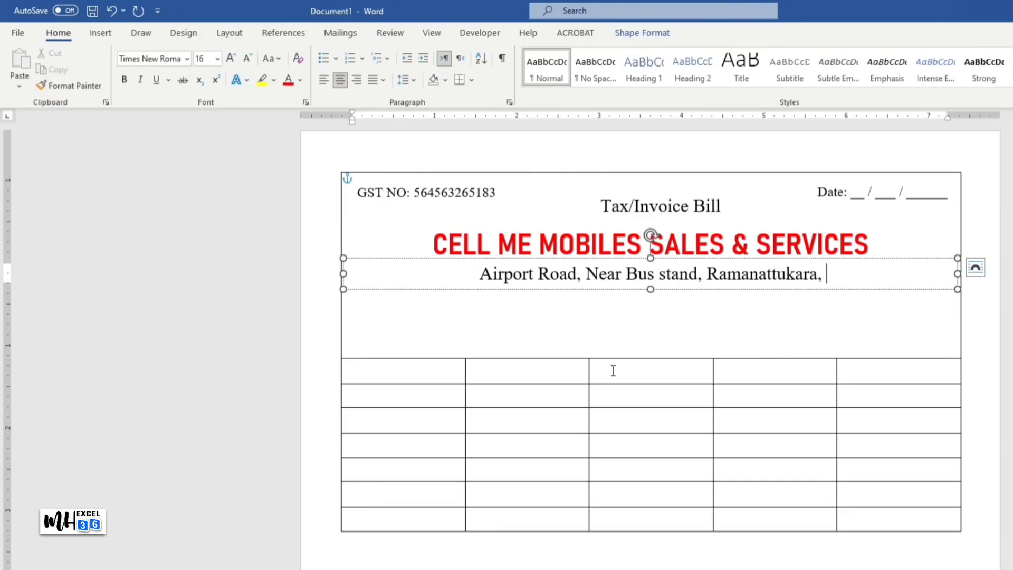
pyautogui.write('Calicut ')
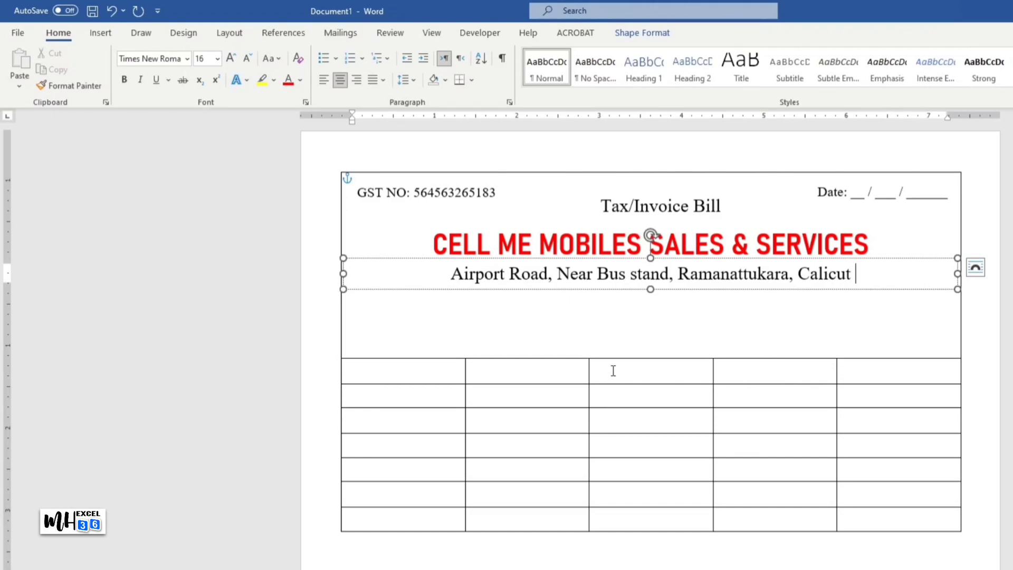
pyautogui.write('Dt, 6')
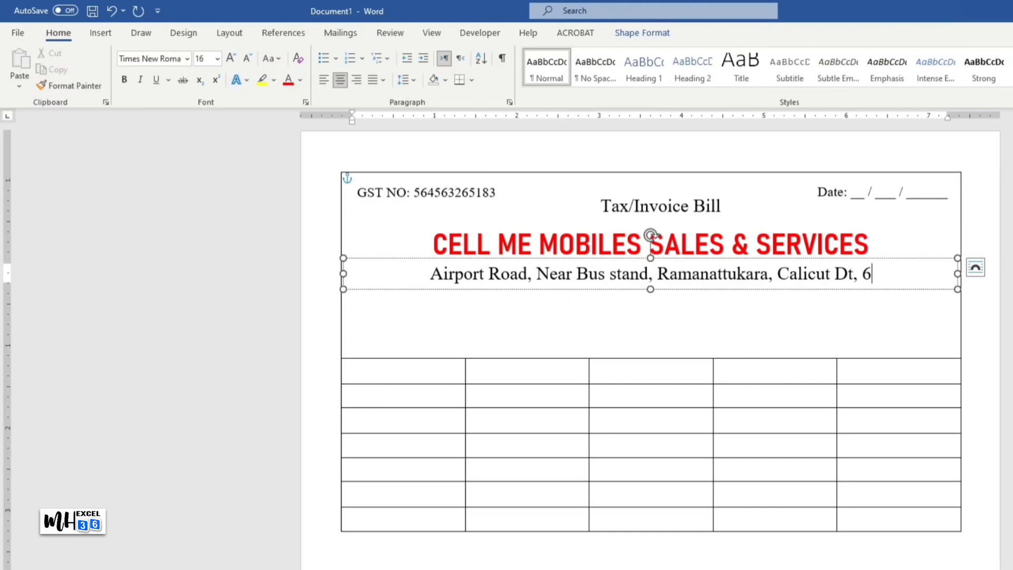
pyautogui.write('73633')
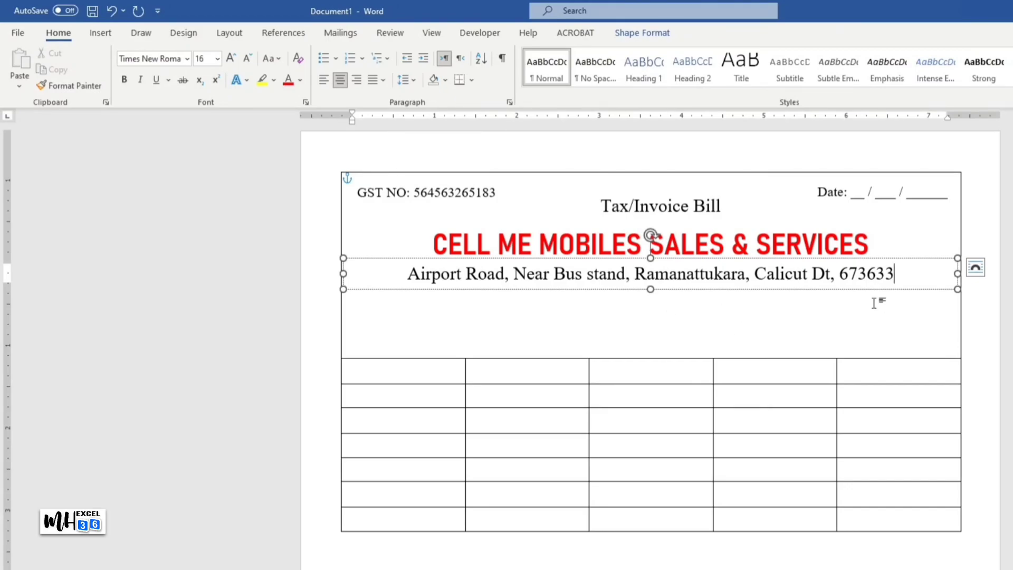
pyautogui.moveTo(950, 289)
pyautogui.mouseDown()
pyautogui.moveTo(947, 304)
pyautogui.moveTo(409, 296)
pyautogui.mouseUp()
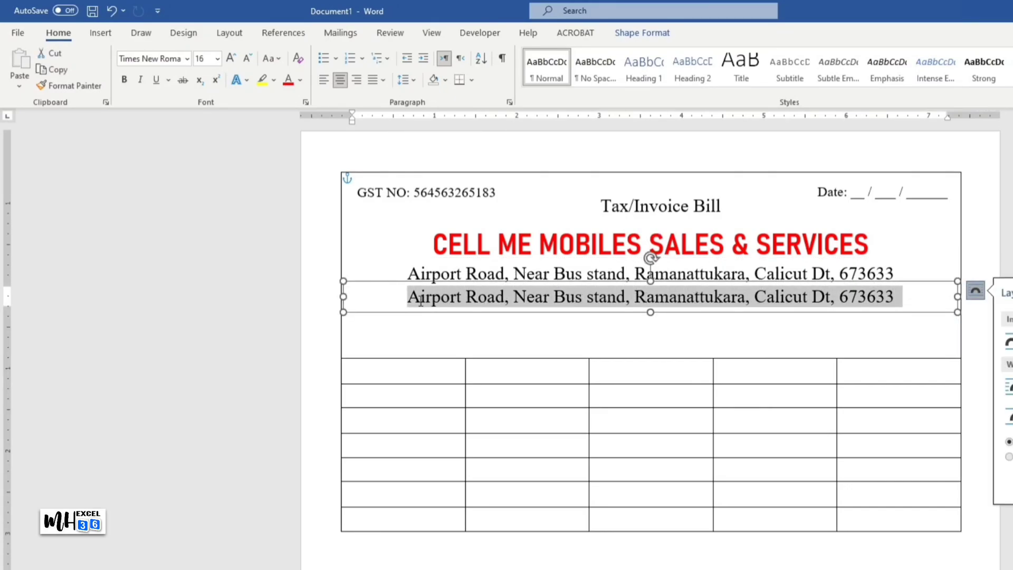
# Fill the lower box with 'Phone No:' plus the shop's landline and 'Mobile:' plus its mobile number.
pyautogui.write('Ph')
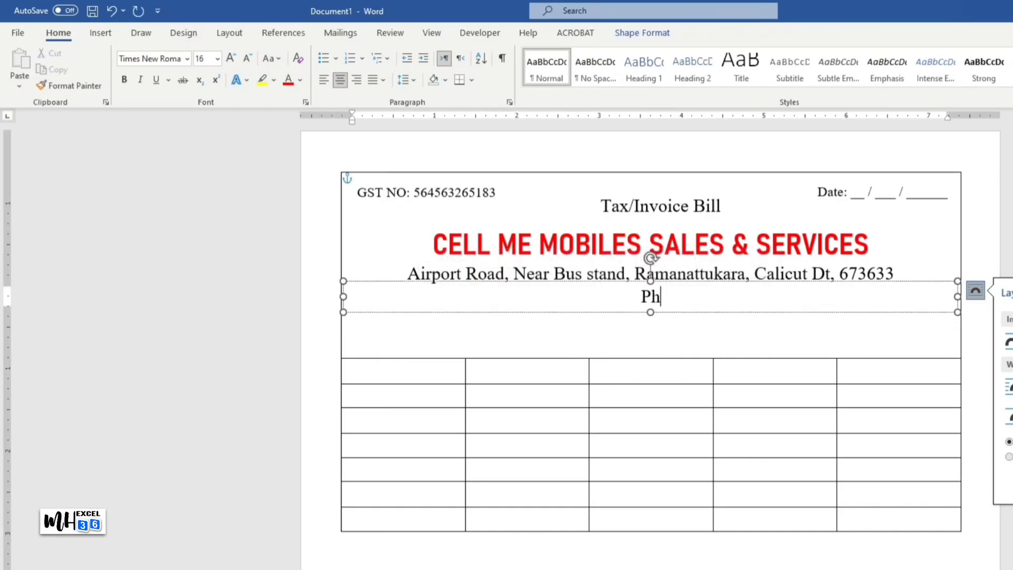
pyautogui.write('one No: ')
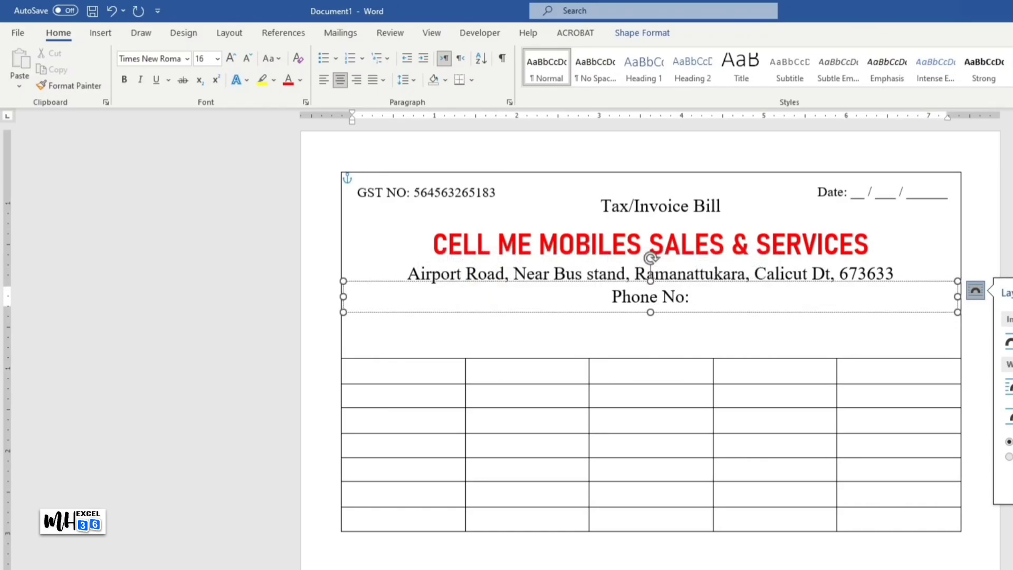
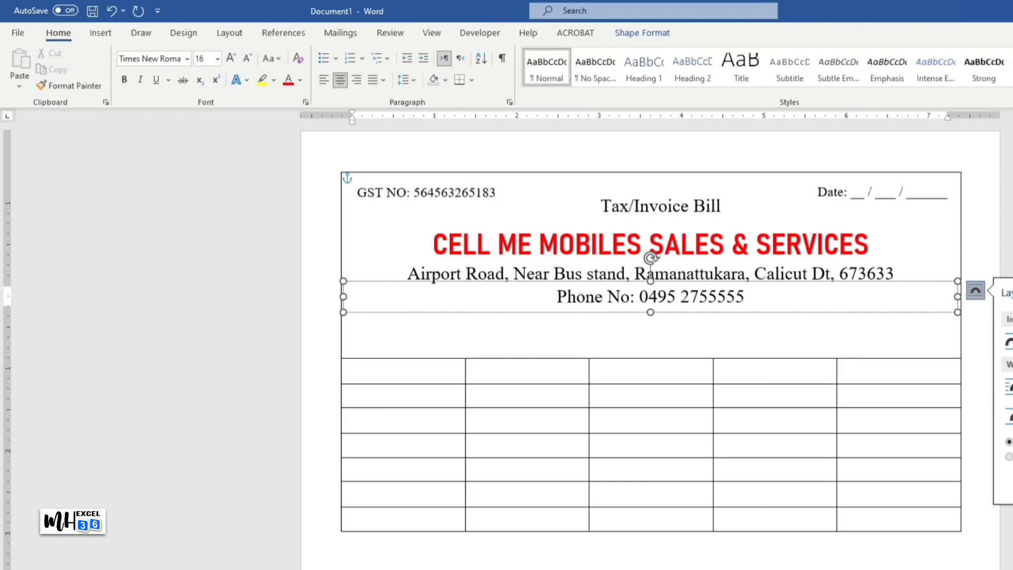
pyautogui.write(', Mobi')
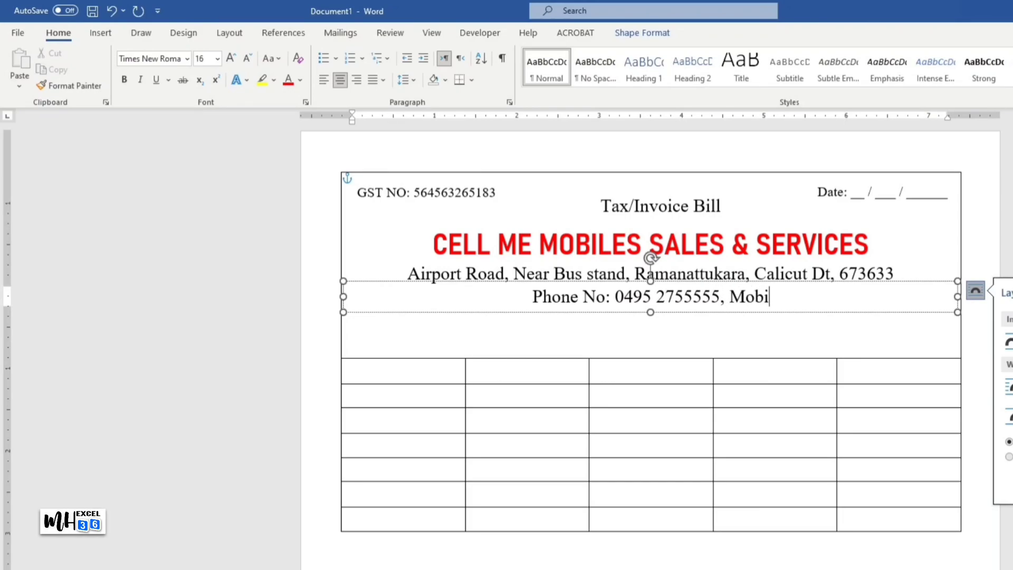
pyautogui.write('le: ')
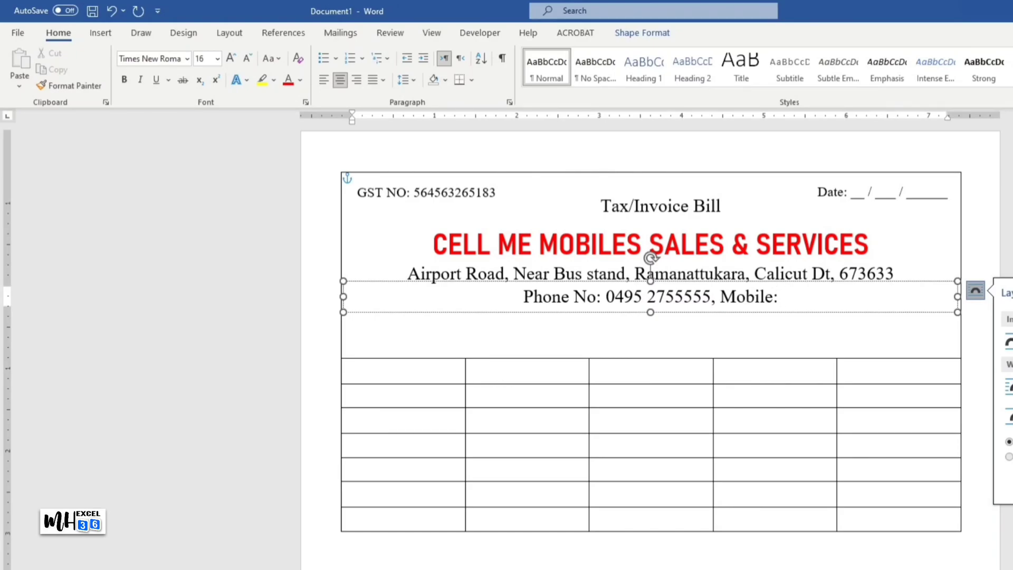
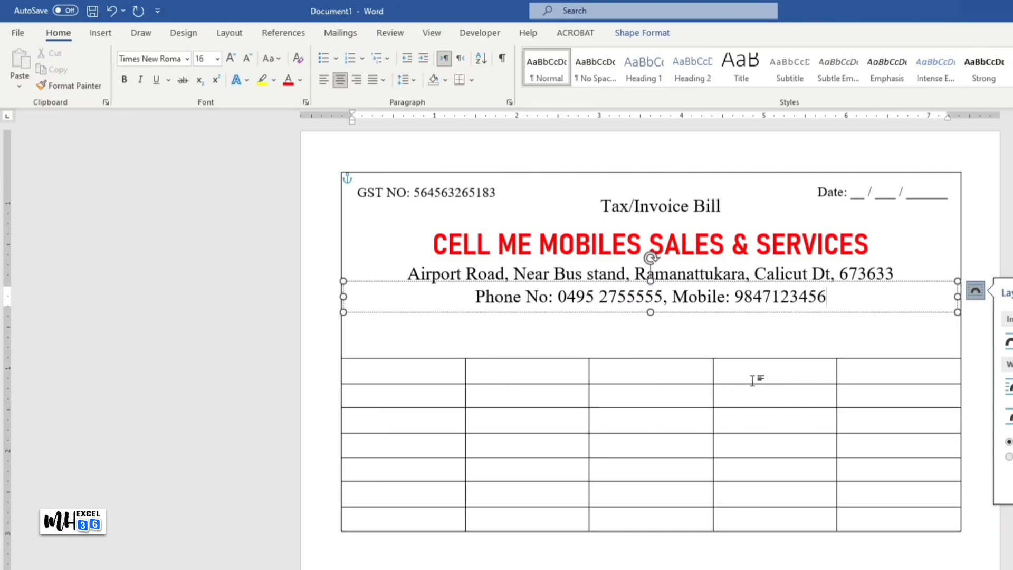
pyautogui.click(877, 337)
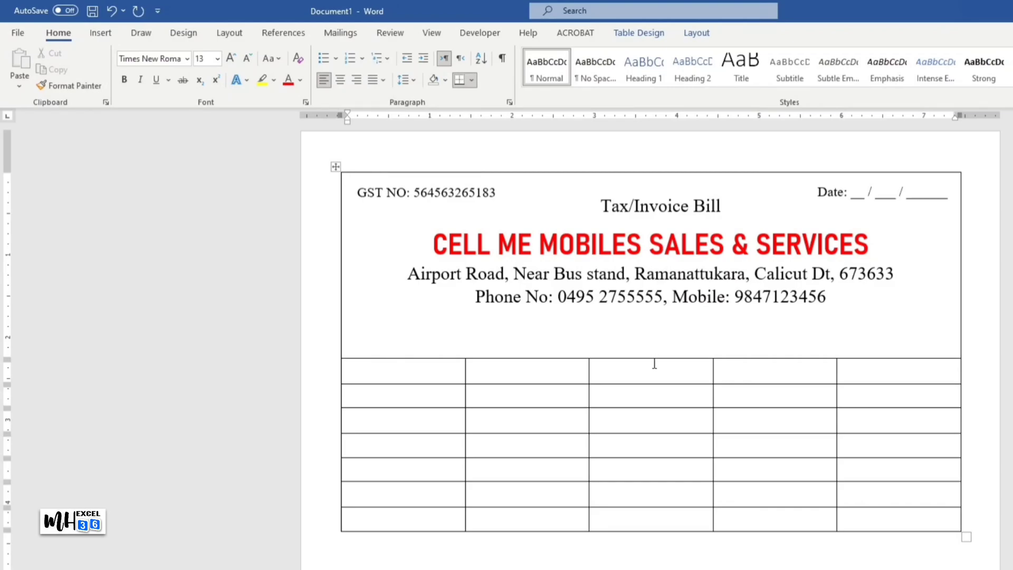
# Make the table's top cell taller and draw a horizontal line across it below the contacts.
pyautogui.moveTo(654, 360); pyautogui.dragTo(649, 447)
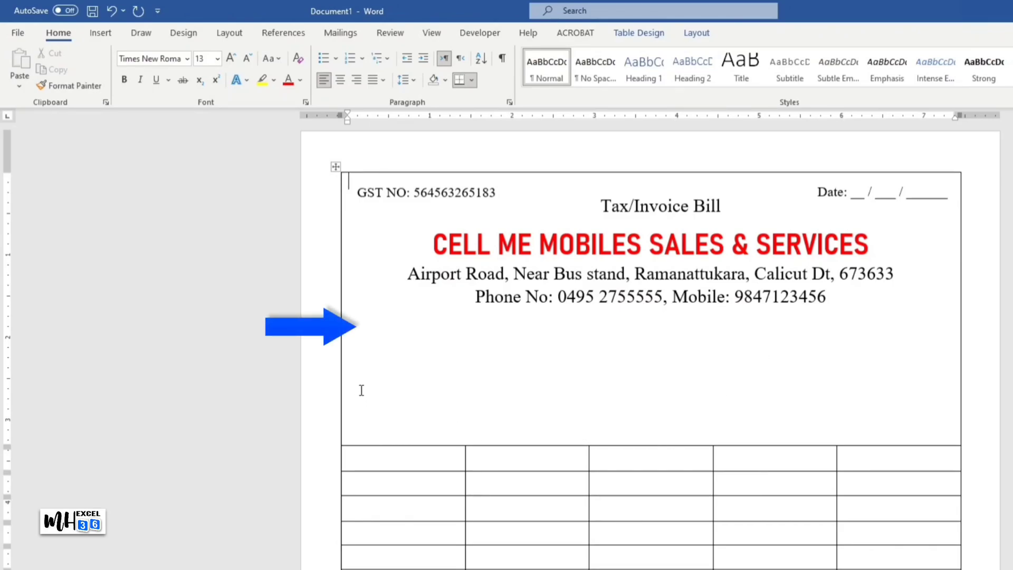
pyautogui.click(108, 36)
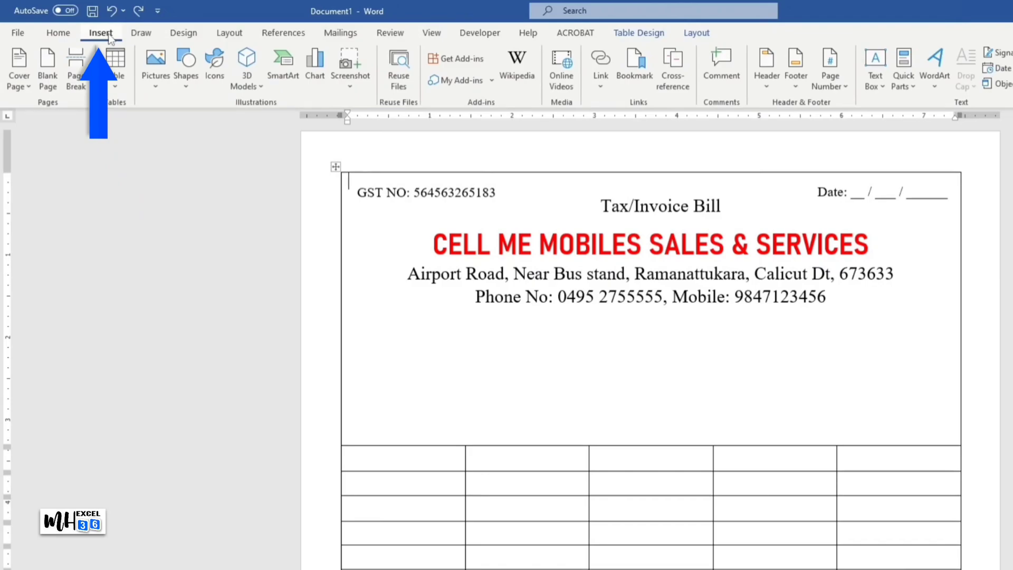
pyautogui.click(185, 83)
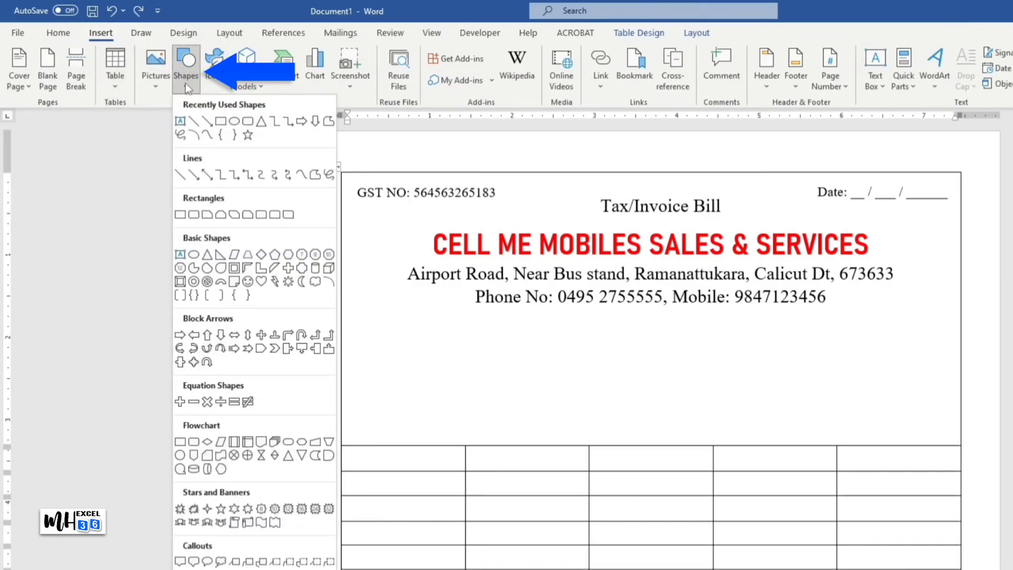
pyautogui.click(194, 121)
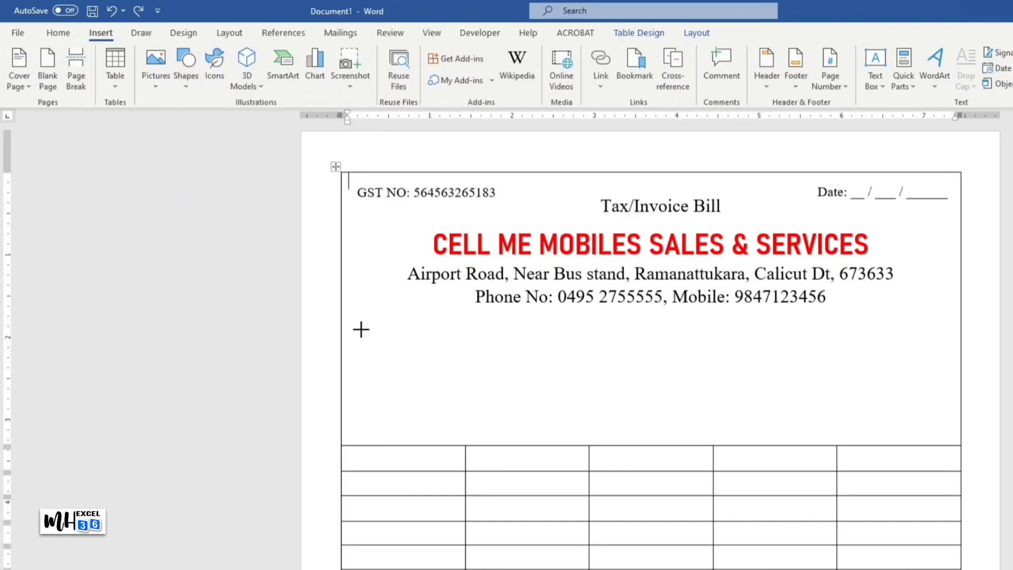
pyautogui.moveTo(355, 328); pyautogui.dragTo(946, 328)
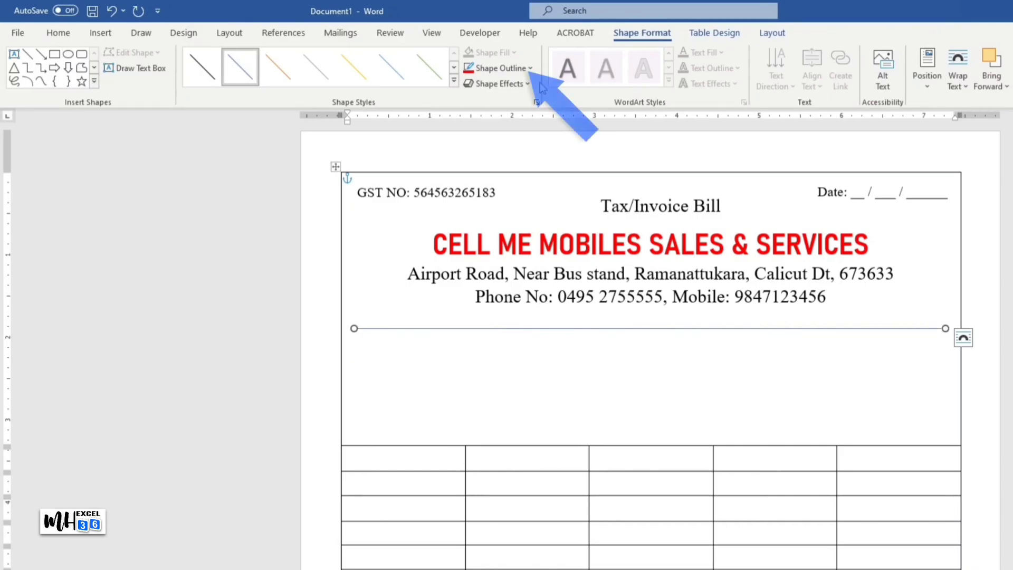
# Colour the line red and copy it further down the header.
pyautogui.click(531, 68)
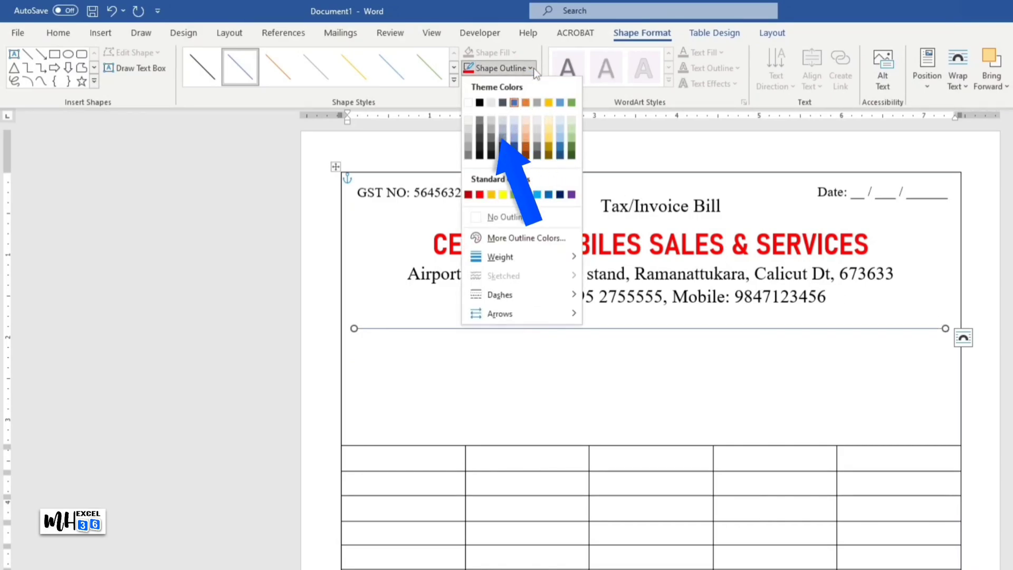
pyautogui.click(480, 194)
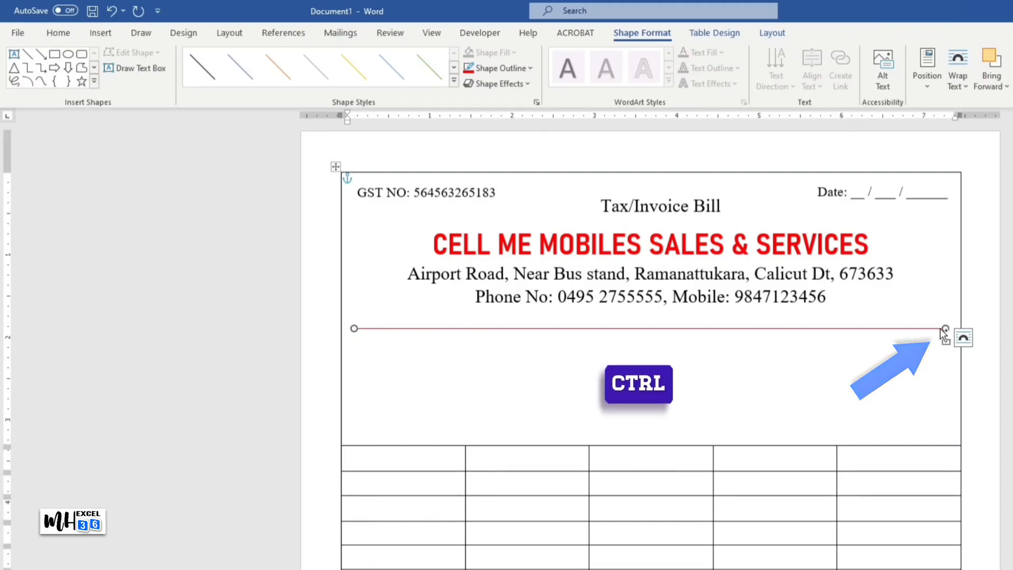
pyautogui.keyDown('ctrl'); pyautogui.moveTo(943, 329); pyautogui.dragTo(941, 374); pyautogui.keyUp('ctrl')
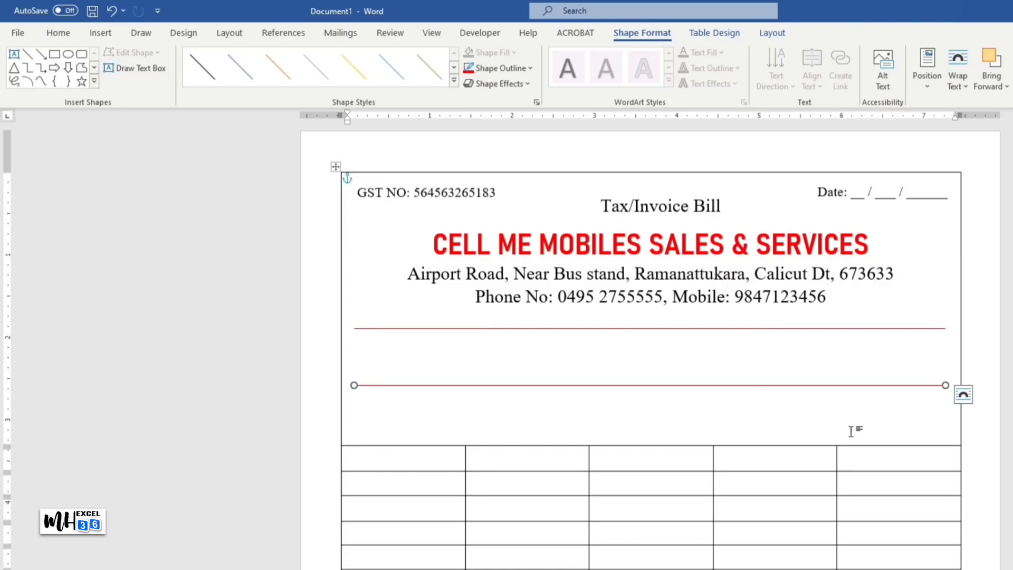
# Type dotted Name, Address, Invoice No, and Place/Contact No fields below the second red line.
pyautogui.click(363, 406)
pyautogui.write('Name: ')
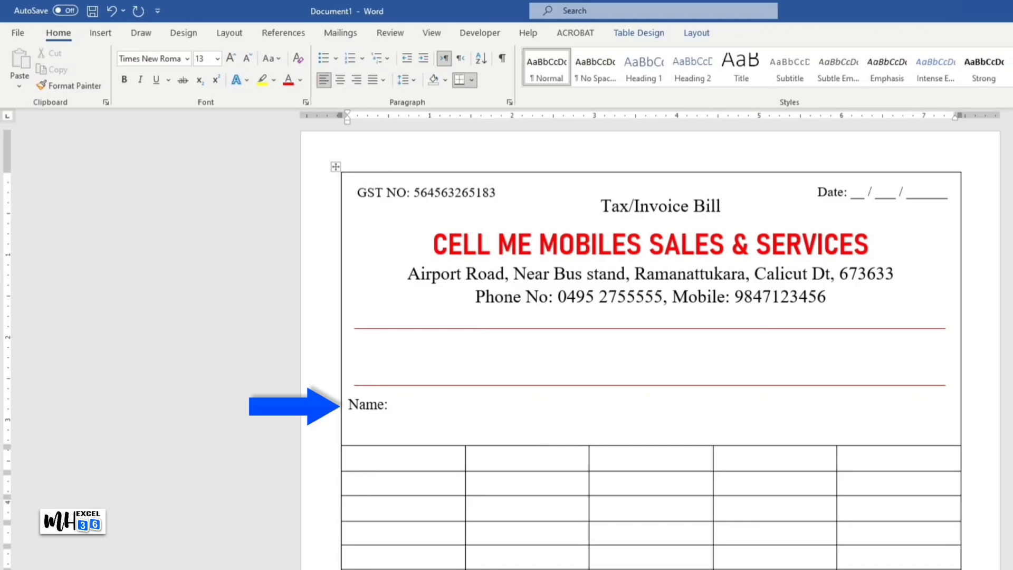
pyautogui.write('................')
pyautogui.write('................................')
pyautogui.write('...........................................')
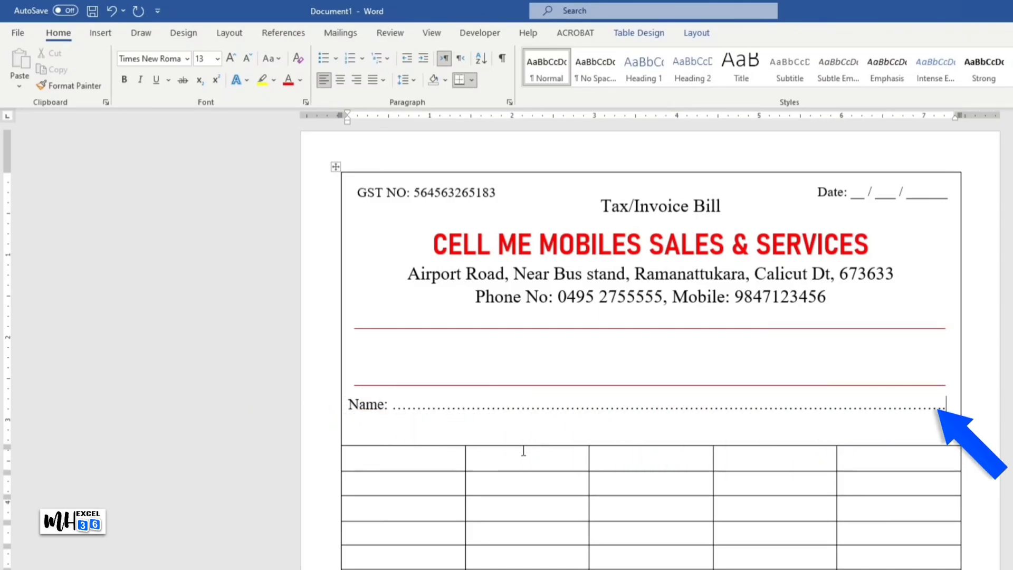
pyautogui.press('Down')
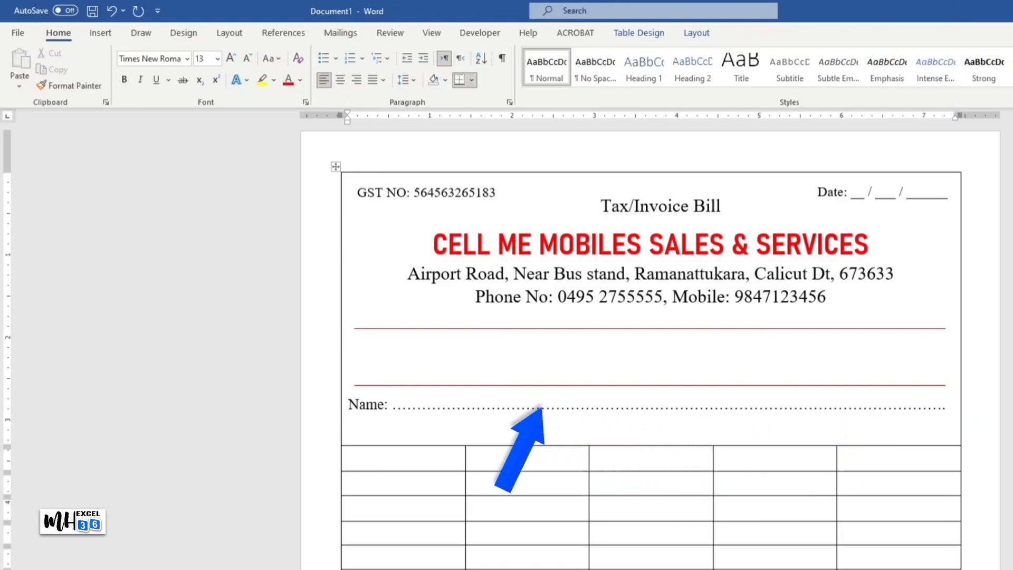
pyautogui.write('Addres')
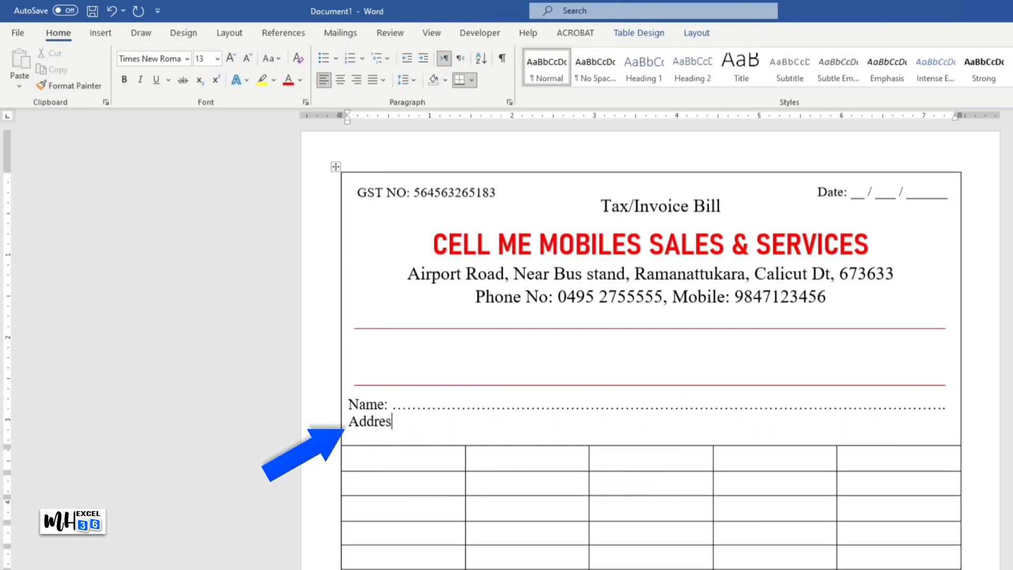
pyautogui.write(':')
pyautogui.hotkey('shift', 'Home')
pyautogui.write('Address: ')
pyautogui.write('............................................................')
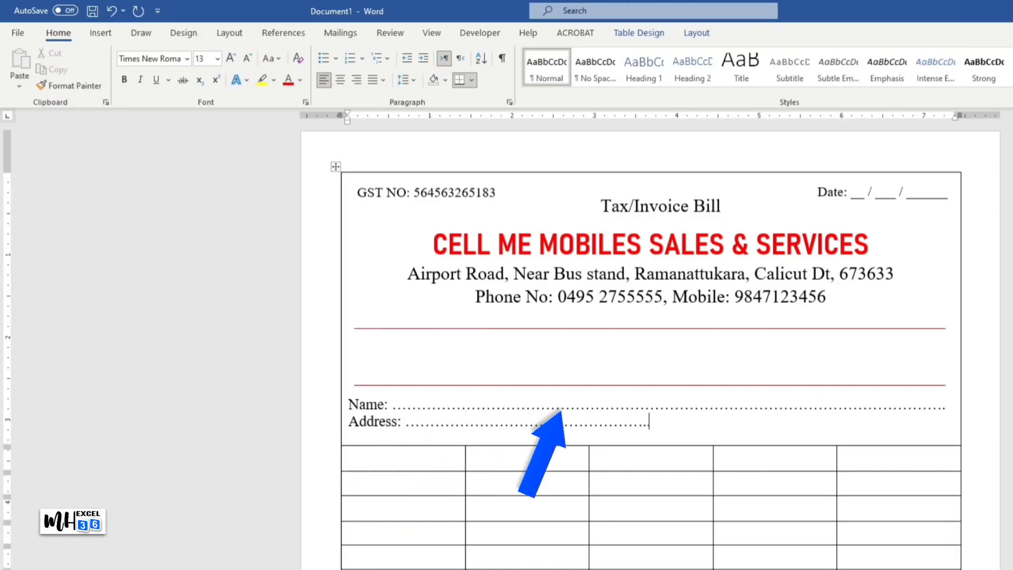
pyautogui.write('..............................................................................')
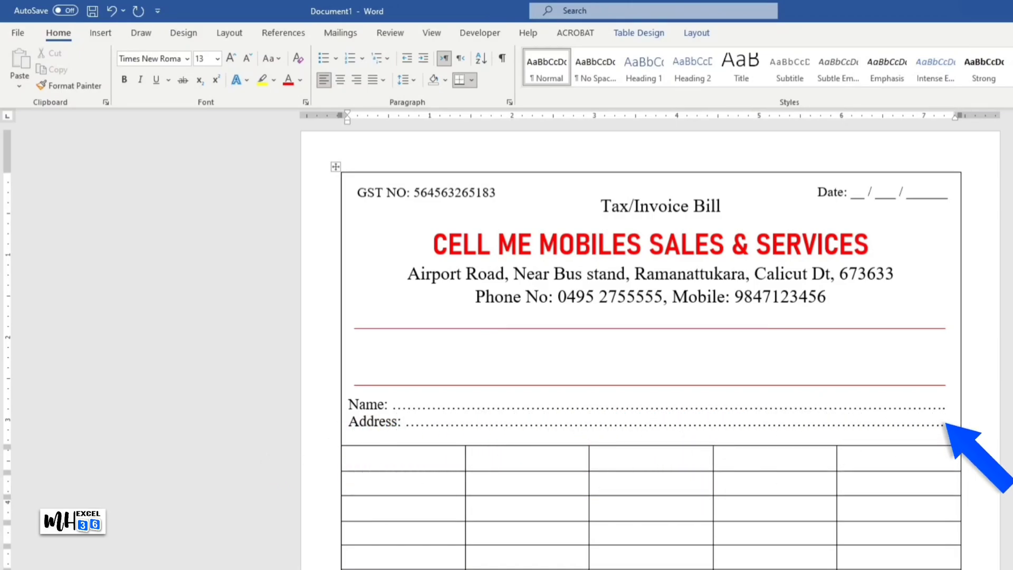
pyautogui.press('Return')
pyautogui.write('In')
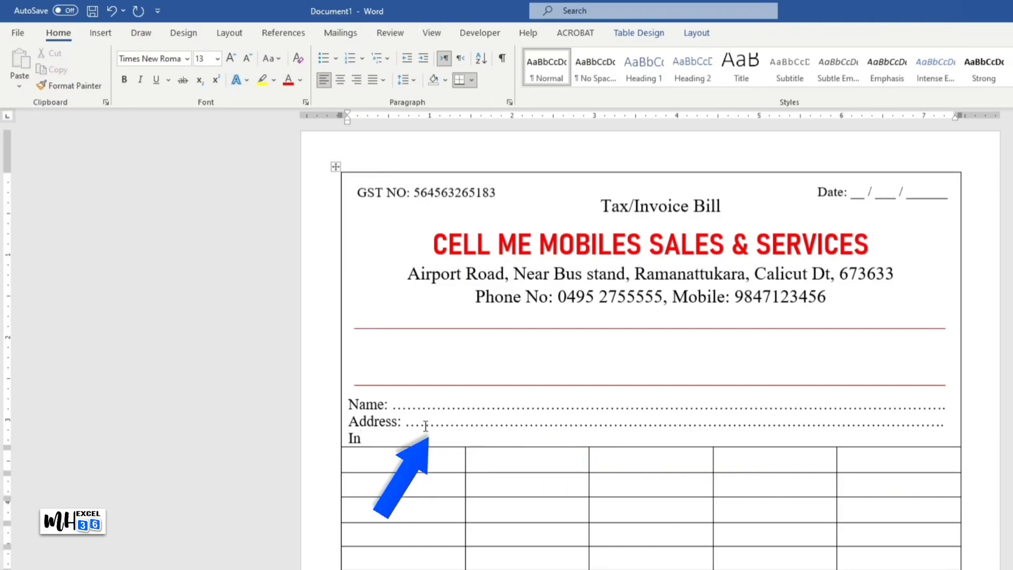
pyautogui.write('voice No:')
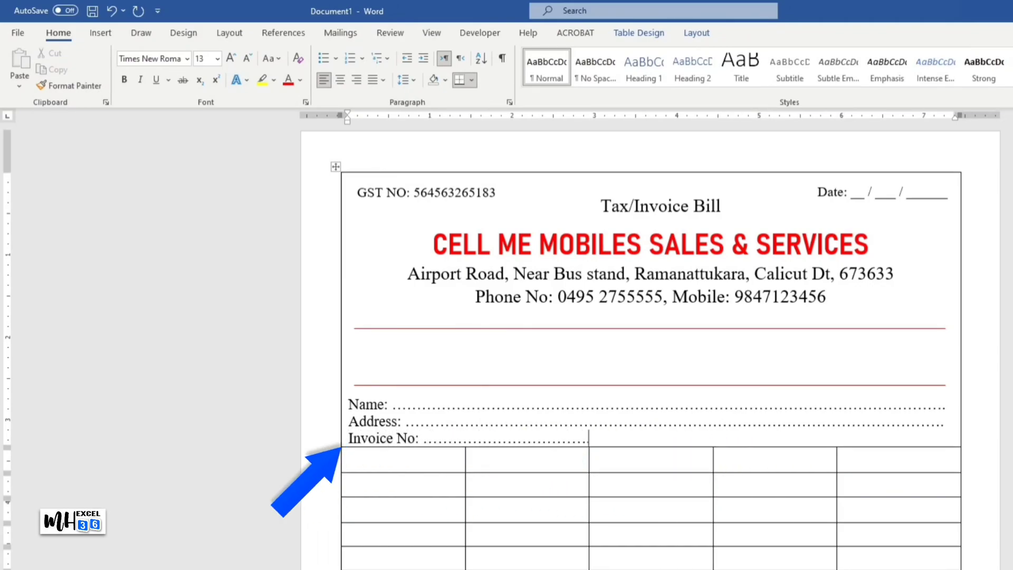
pyautogui.write(' ............................................................................................................................................')
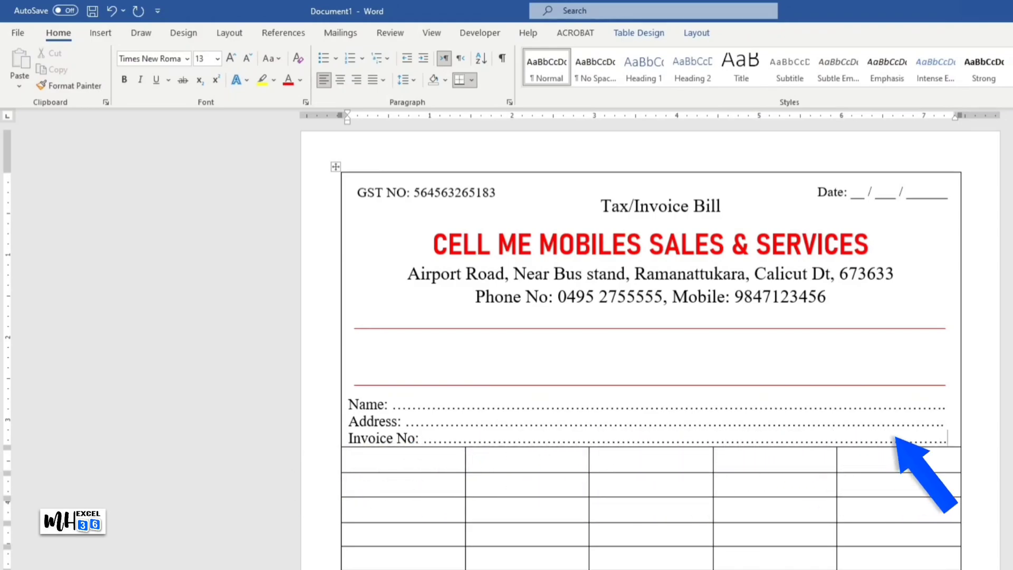
pyautogui.press('Return')
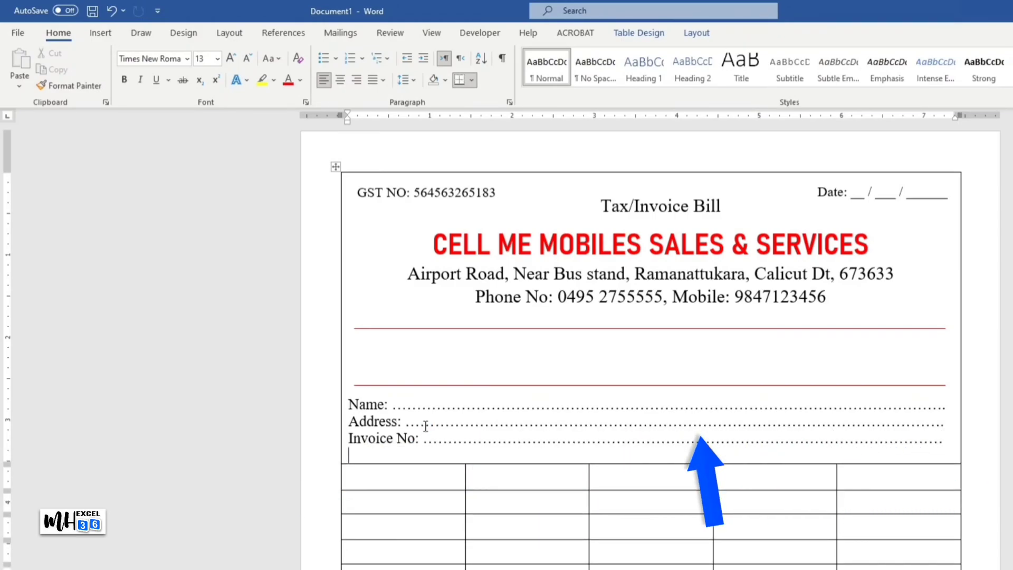
pyautogui.write('Place: ')
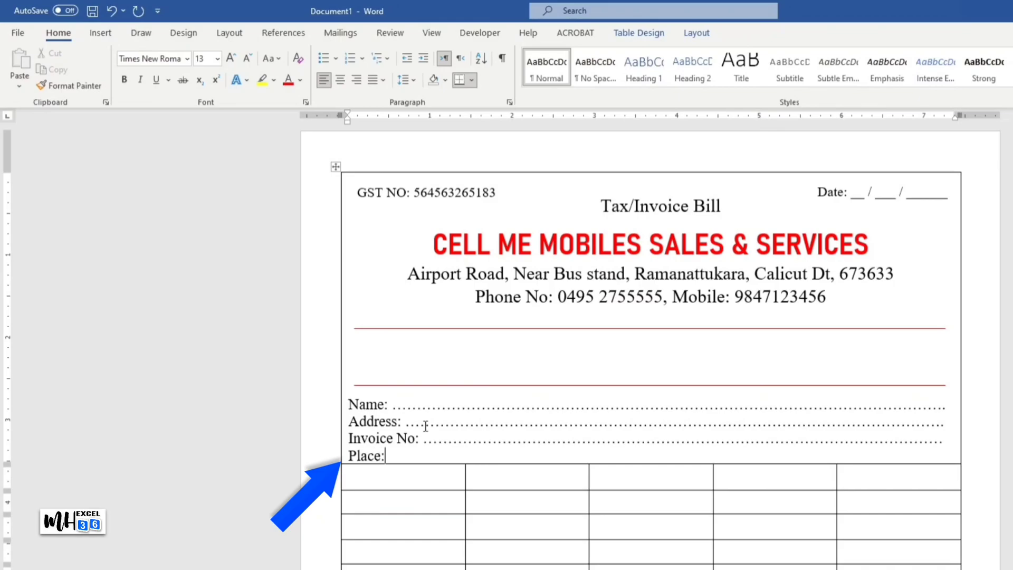
pyautogui.write('......................................................................')
pyautogui.write('Contact ')
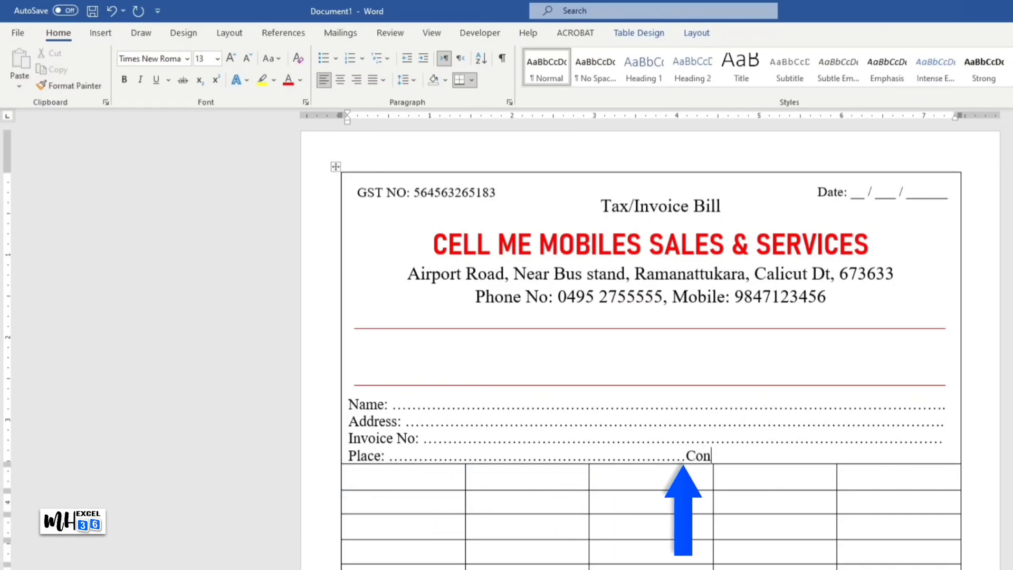
pyautogui.write('No: ')
pyautogui.write('...............................')
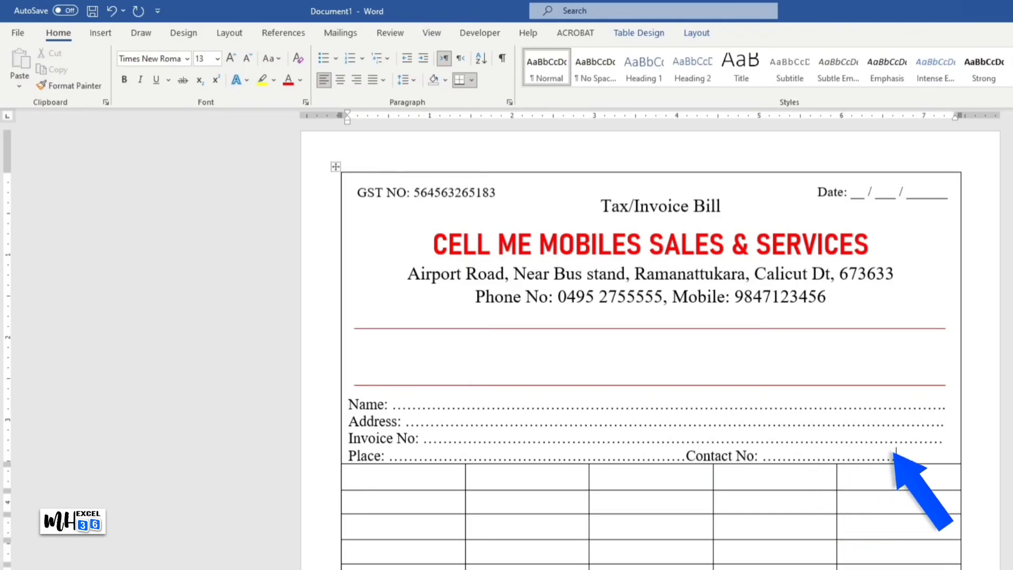
pyautogui.write('......')
pyautogui.press('Return')
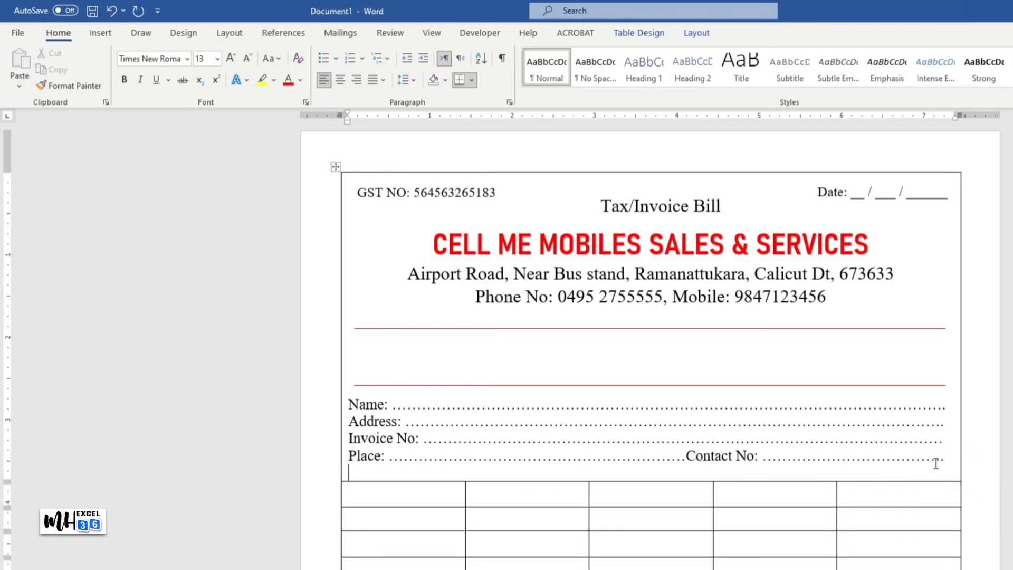
# Apply 1.5 line spacing to the four customer detail lines from Name to Place/Contact No.
pyautogui.moveTo(947, 458); pyautogui.dragTo(357, 413)
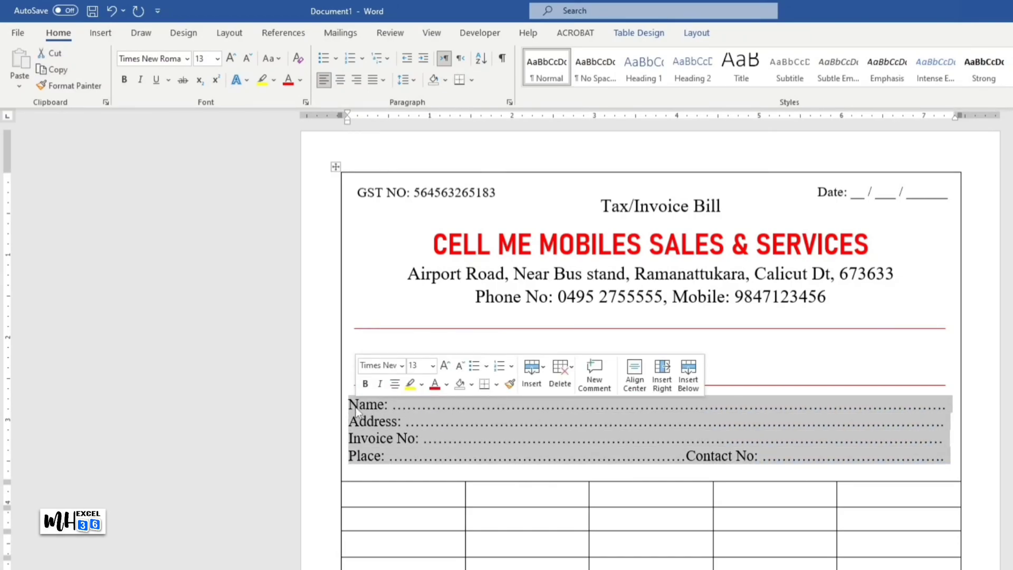
pyautogui.click(415, 81)
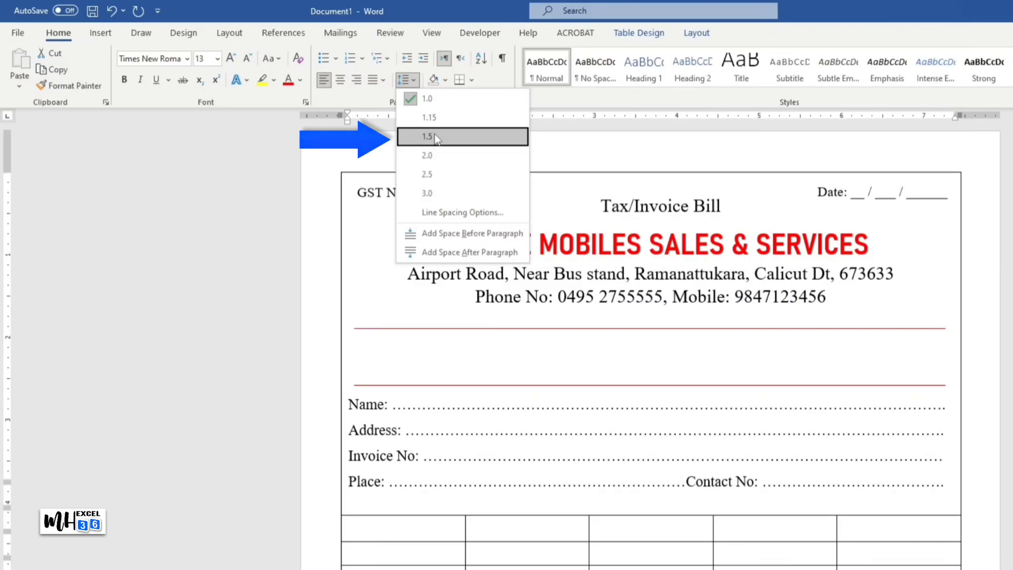
pyautogui.click(435, 136)
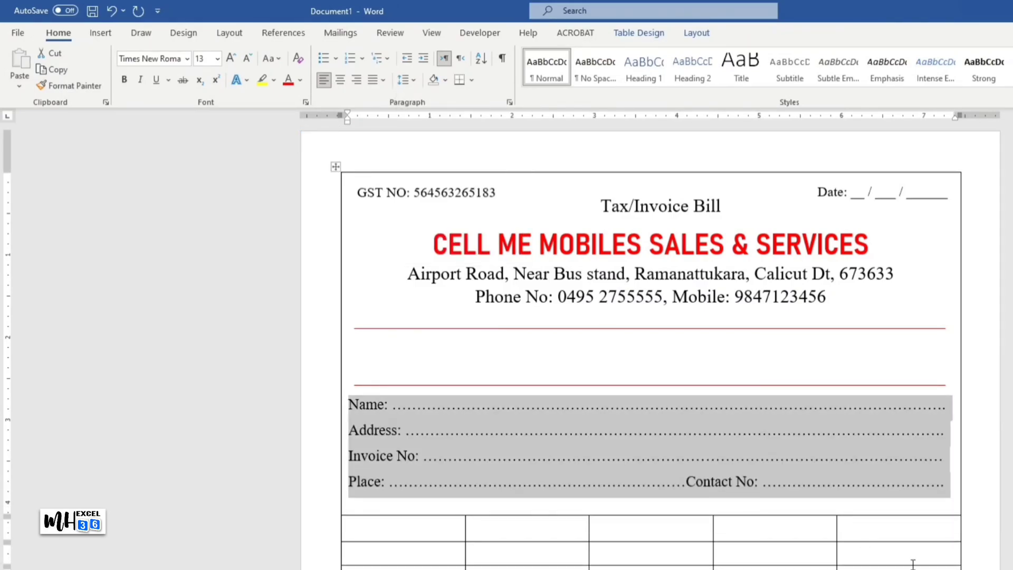
pyautogui.click(955, 491)
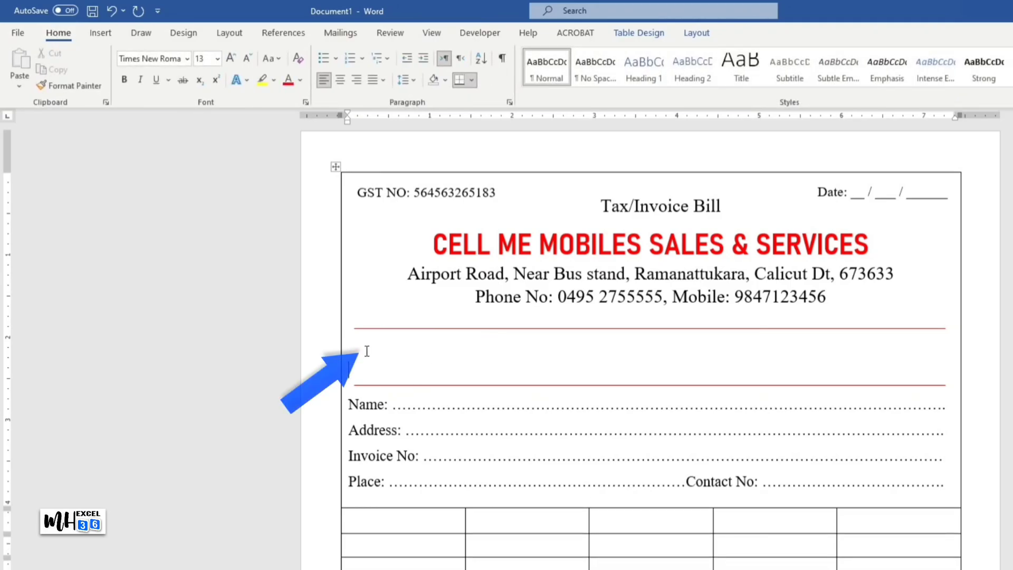
# Insert the Samsung logo image from this computer.
pyautogui.click(101, 33)
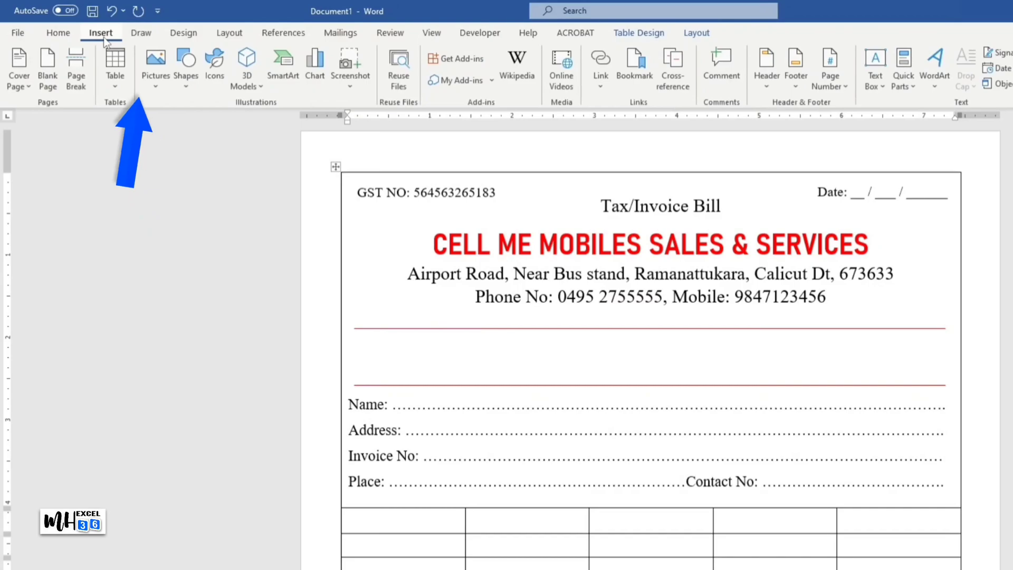
pyautogui.click(159, 87)
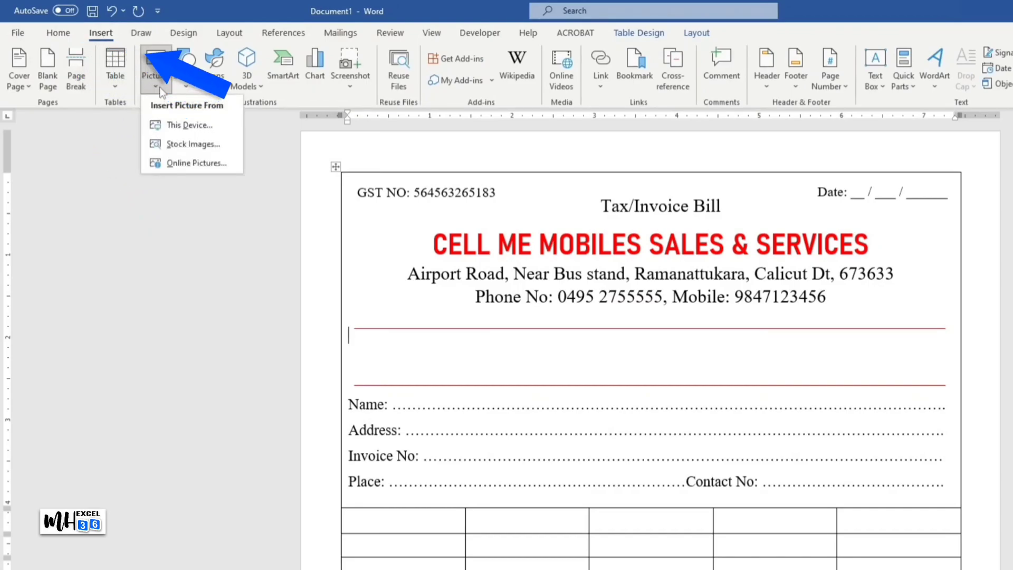
pyautogui.click(206, 129)
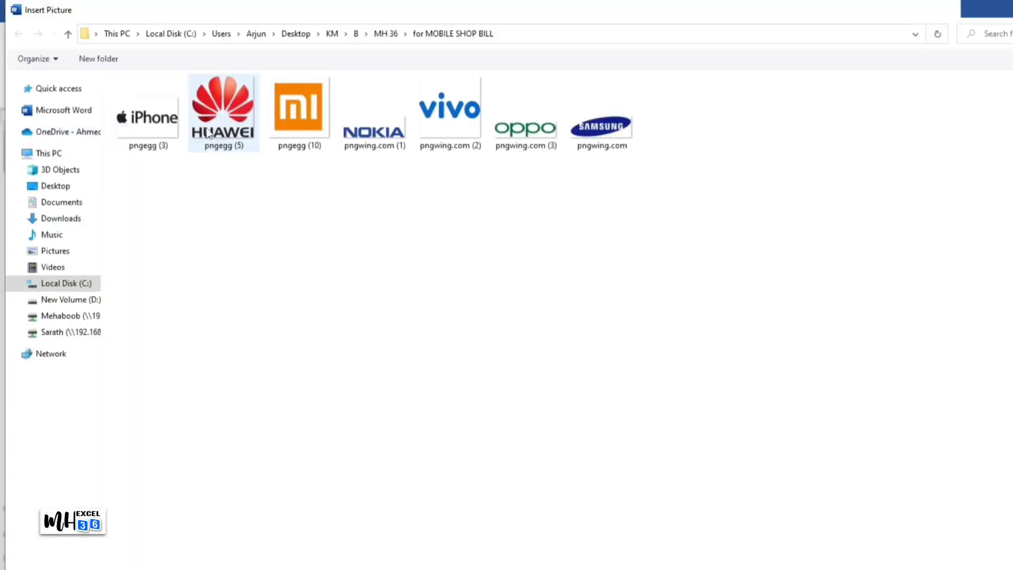
pyautogui.moveTo(223, 111)
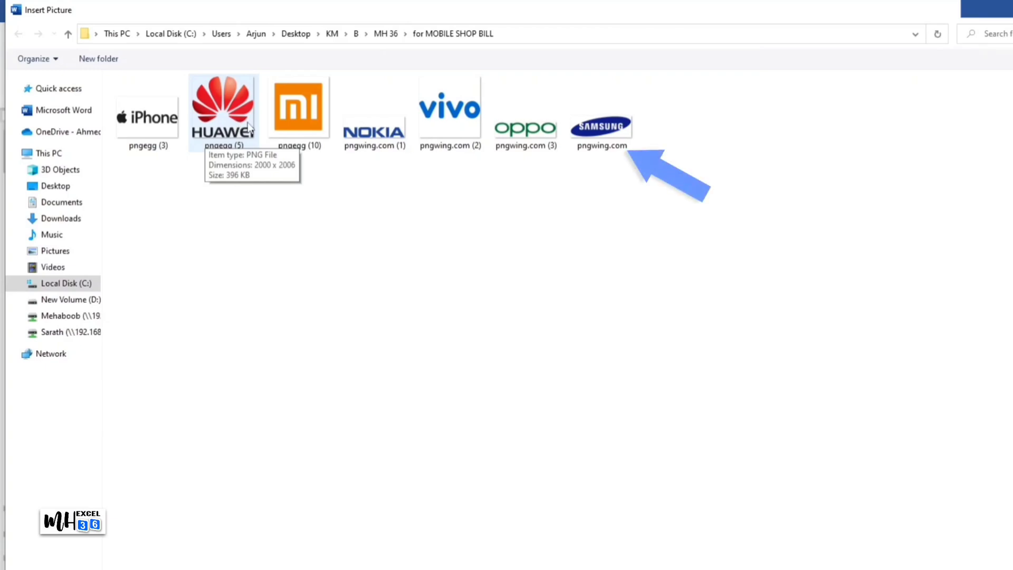
pyautogui.click(615, 132)
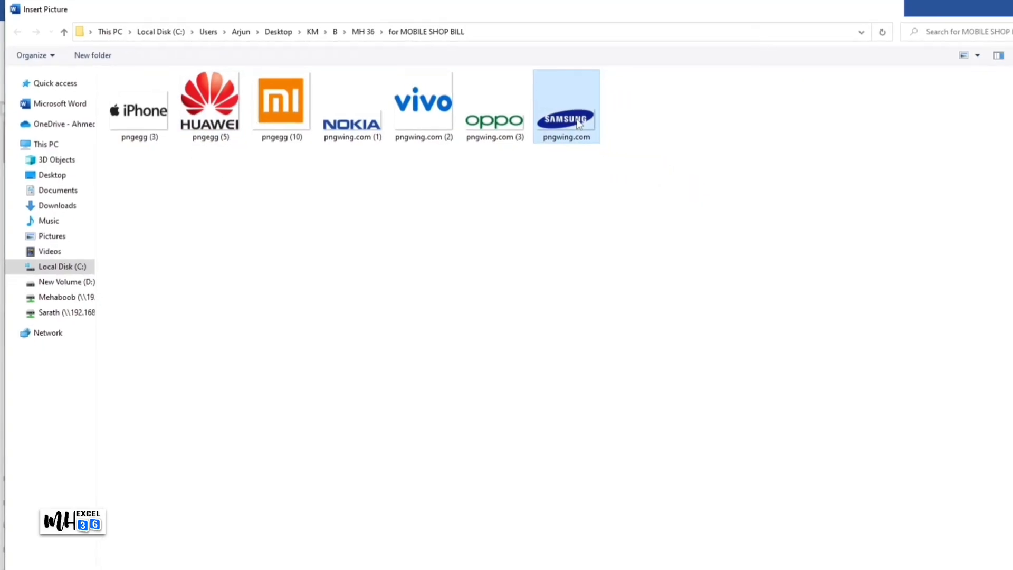
pyautogui.doubleClick(614, 132)
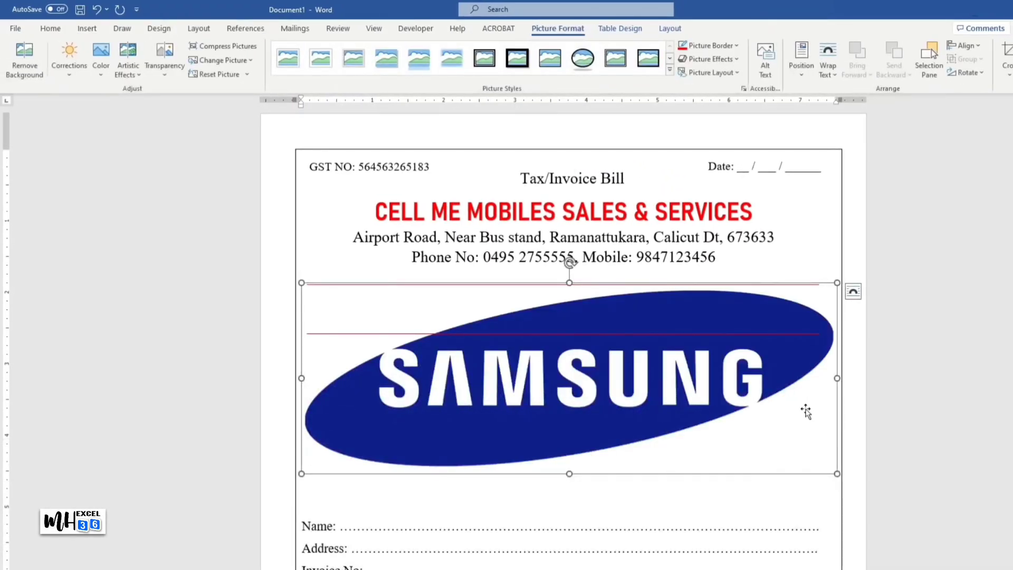
# Set the Samsung logo to In Front of Text, then shrink it into the band's left end.
pyautogui.click(855, 293)
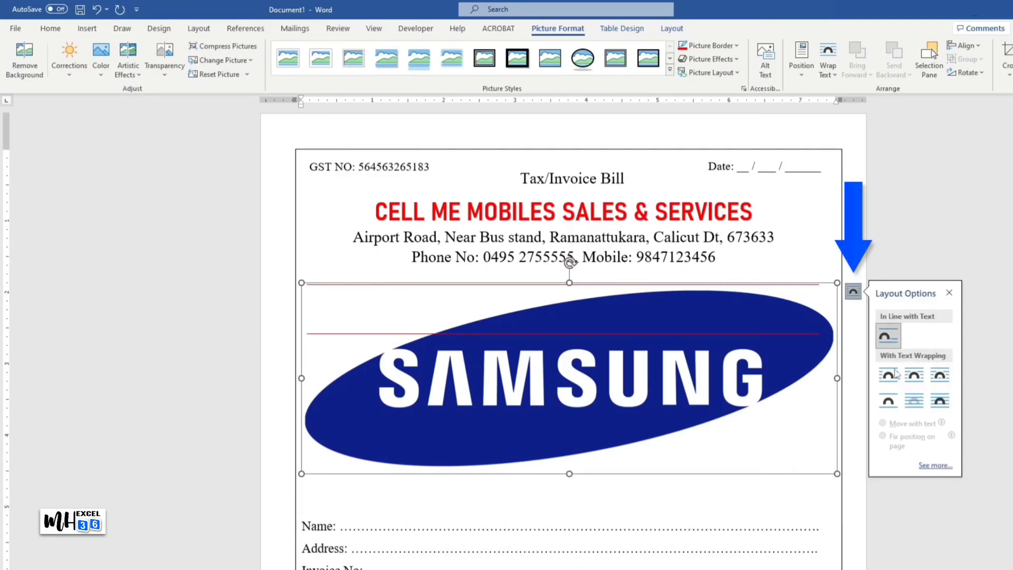
pyautogui.click(940, 402)
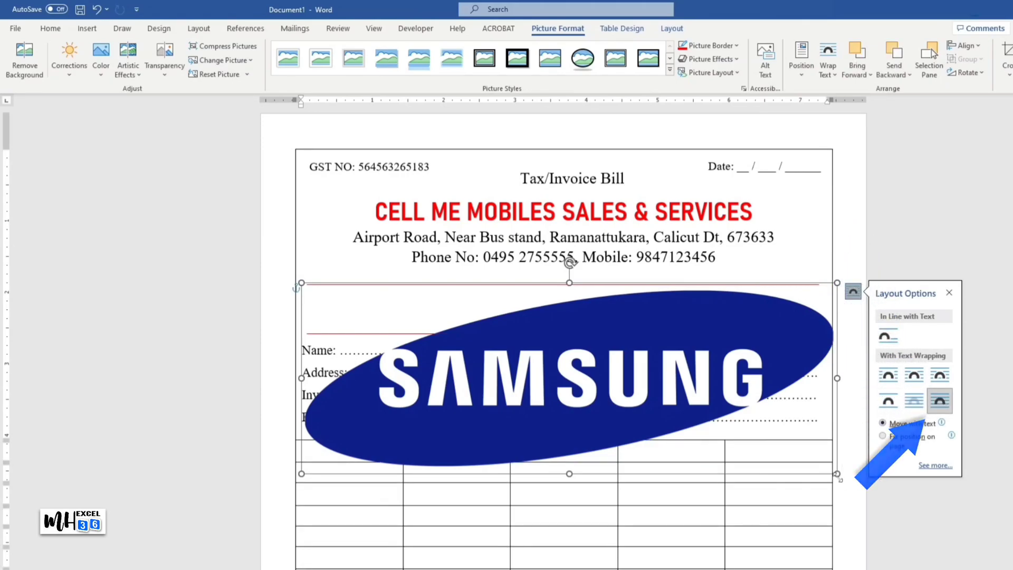
pyautogui.moveTo(837, 473); pyautogui.dragTo(365, 308)
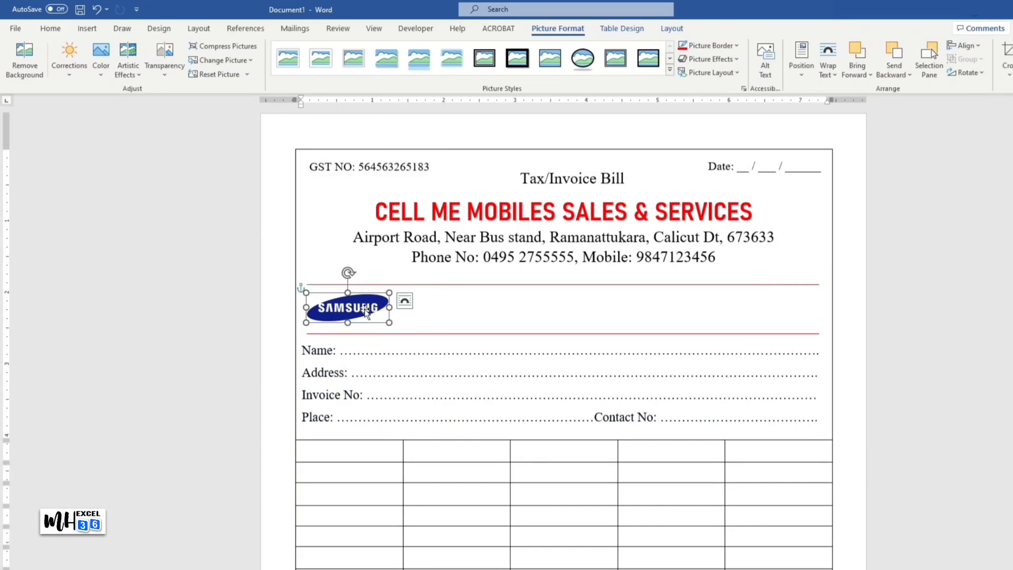
pyautogui.click(445, 300)
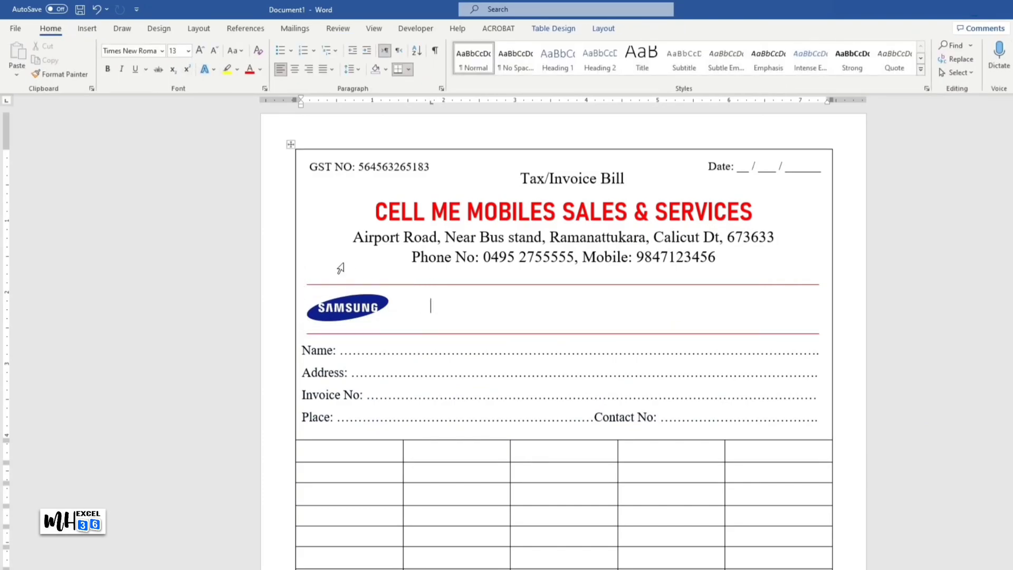
# Insert the Huawei logo, float it in front of text, and size it beside Samsung.
pyautogui.click(87, 28)
pyautogui.click(138, 55)
pyautogui.click(160, 107)
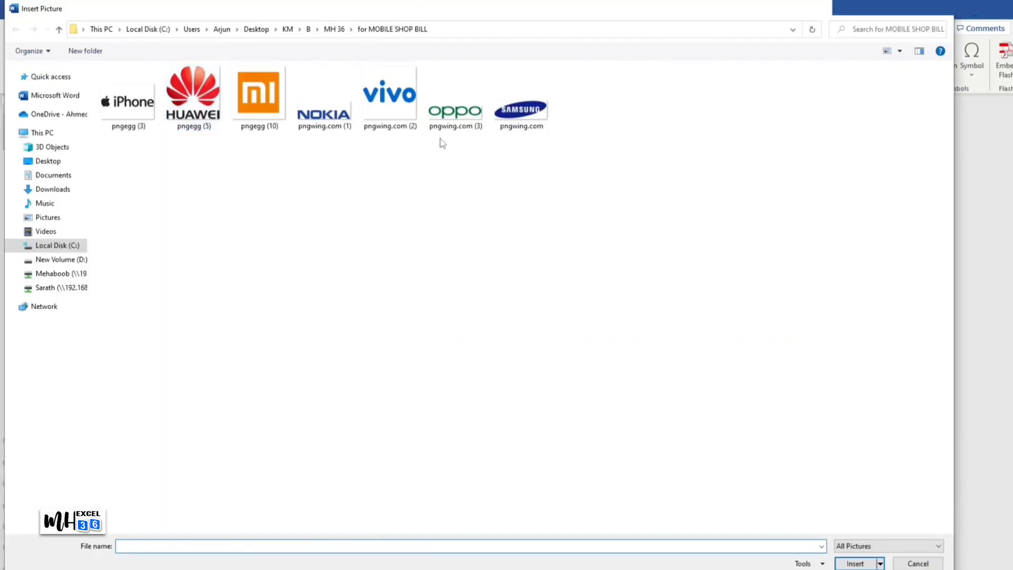
pyautogui.doubleClick(193, 95)
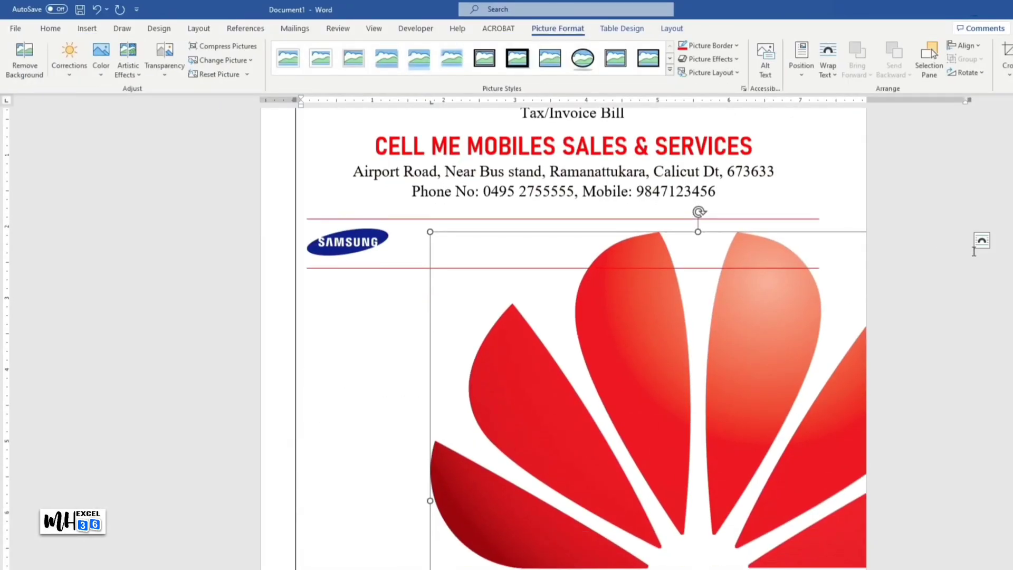
pyautogui.click(982, 241)
pyautogui.click(1003, 338)
pyautogui.moveTo(431, 232); pyautogui.dragTo(660, 449)
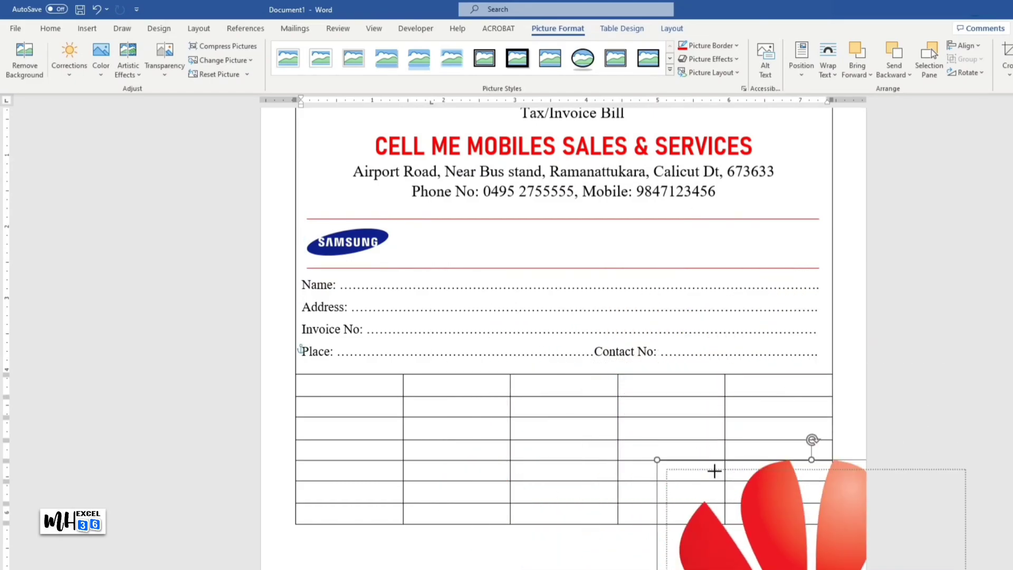
pyautogui.scroll(-5, 661, 310)
pyautogui.moveTo(661, 310); pyautogui.dragTo(493, 321)
pyautogui.moveTo(408, 249); pyautogui.dragTo(626, 465)
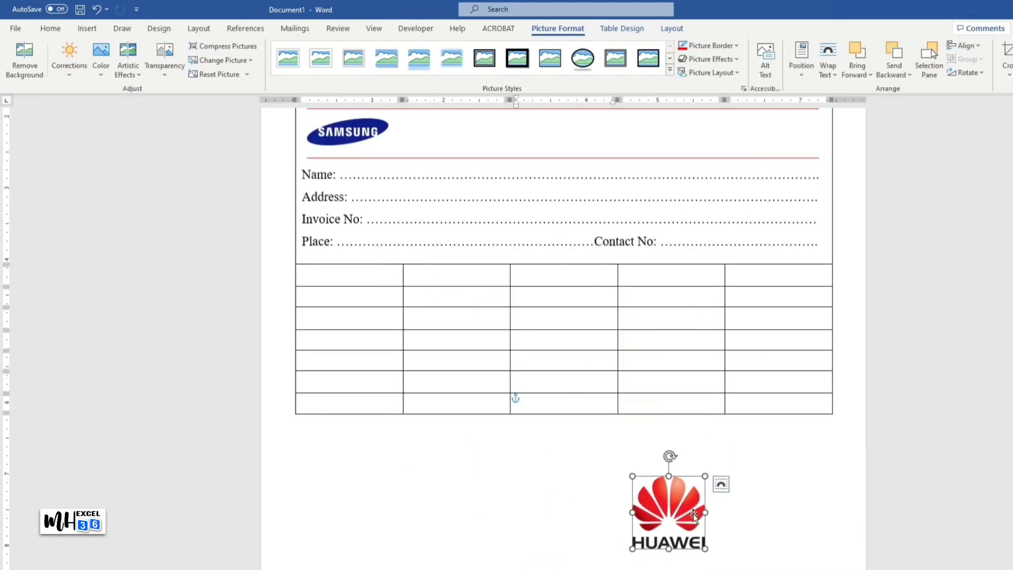
pyautogui.moveTo(672, 509); pyautogui.dragTo(593, 261)
pyautogui.scroll(3, 593, 261)
pyautogui.moveTo(547, 335); pyautogui.dragTo(505, 293)
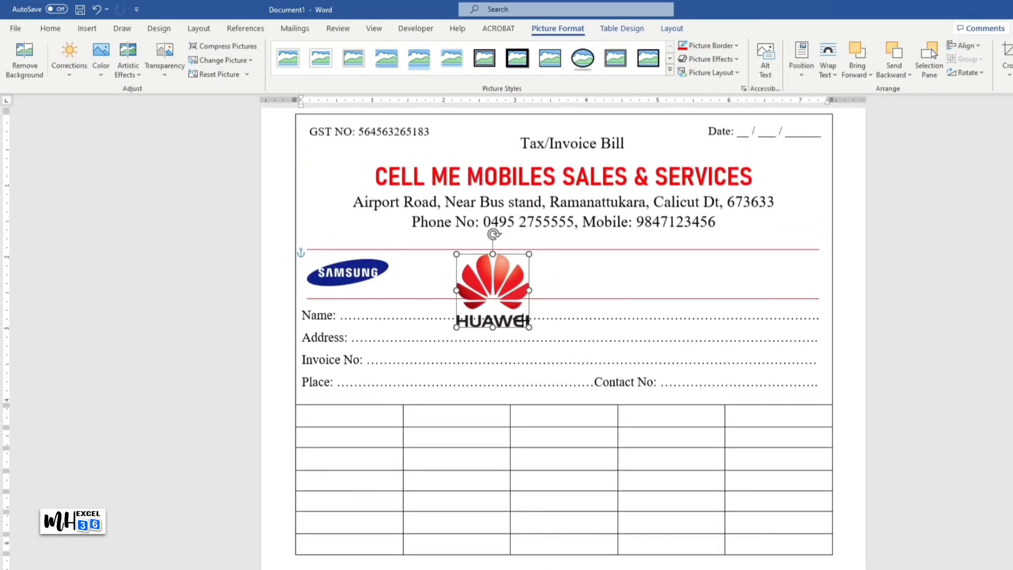
pyautogui.moveTo(529, 328)
pyautogui.mouseDown()
pyautogui.moveTo(498, 297)
pyautogui.moveTo(441, 278)
pyautogui.mouseUp()
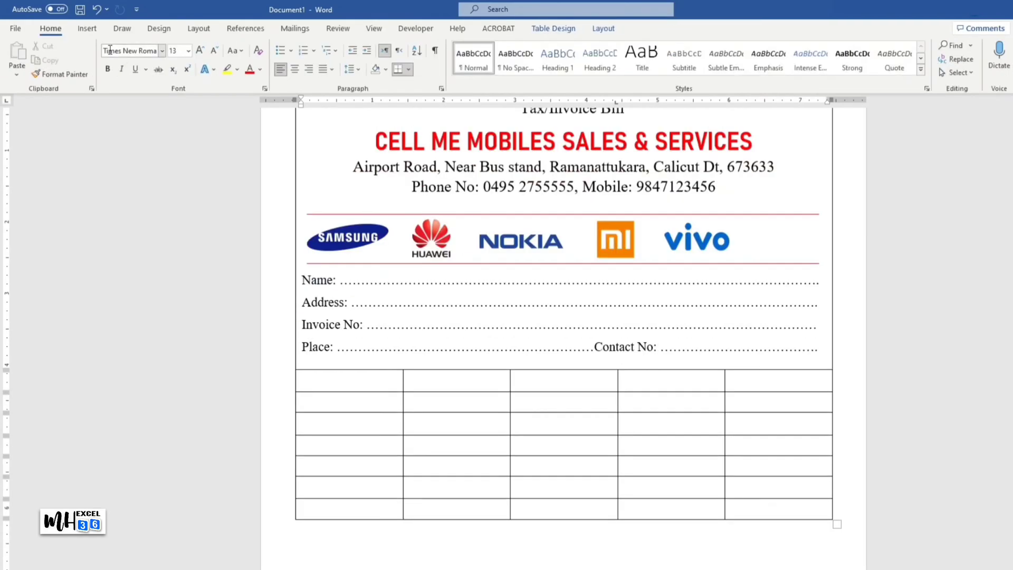
# Insert the OPPO logo, shrink it to logo size, and line it up after the vivo logo.
pyautogui.click(86, 28)
pyautogui.click(136, 60)
pyautogui.click(158, 107)
pyautogui.doubleClick(446, 117)
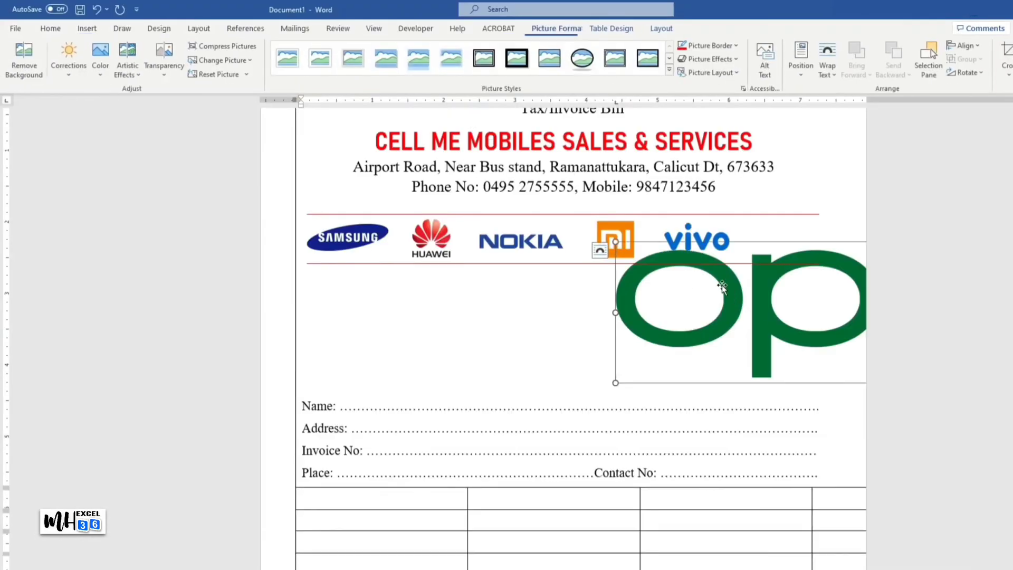
pyautogui.moveTo(686, 267); pyautogui.dragTo(512, 280)
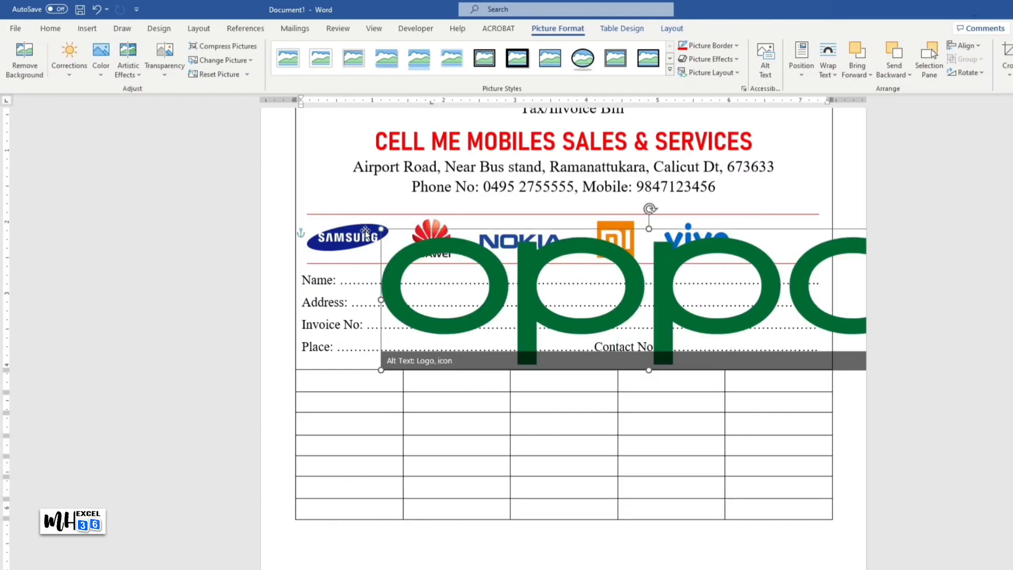
pyautogui.moveTo(437, 255); pyautogui.dragTo(640, 303)
pyautogui.moveTo(750, 333); pyautogui.dragTo(546, 284)
pyautogui.moveTo(436, 255); pyautogui.dragTo(570, 285)
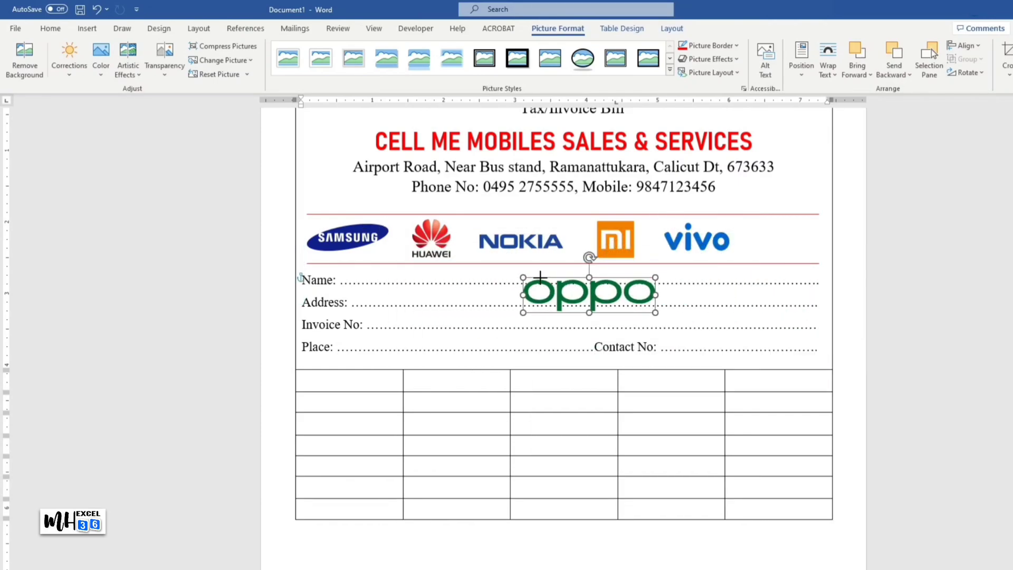
pyautogui.moveTo(637, 299); pyautogui.dragTo(806, 246)
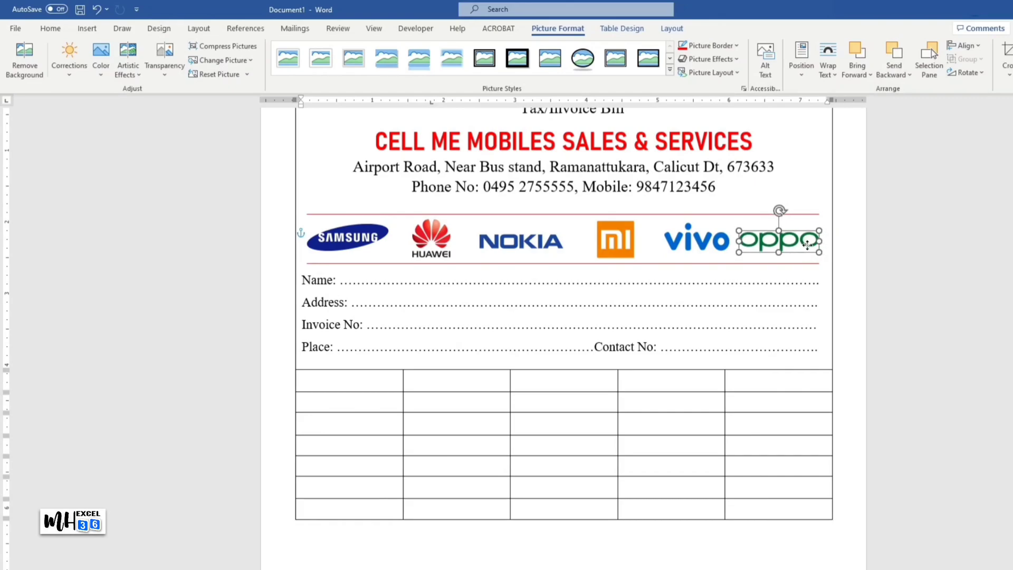
pyautogui.click(689, 246)
pyautogui.moveTo(610, 244); pyautogui.dragTo(606, 244)
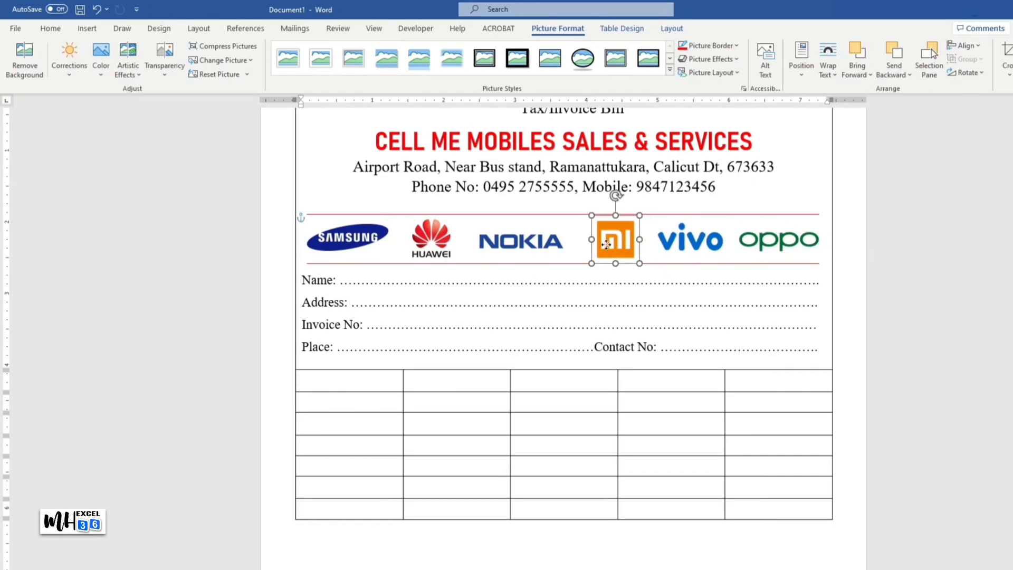
pyautogui.click(699, 302)
pyautogui.scroll(1, 581, 374)
pyautogui.scroll(1, 581, 402)
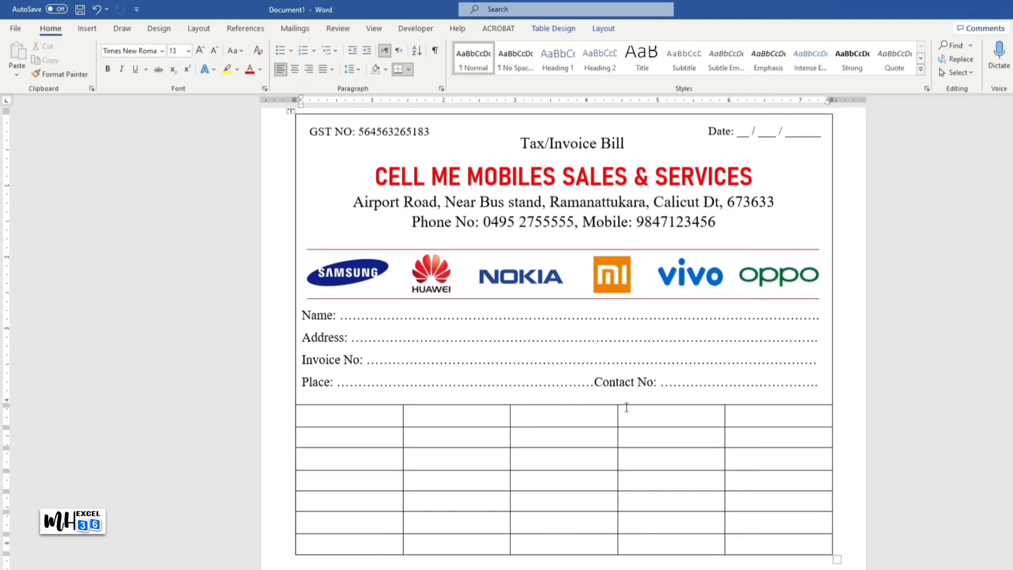
pyautogui.scroll(1, 639, 430)
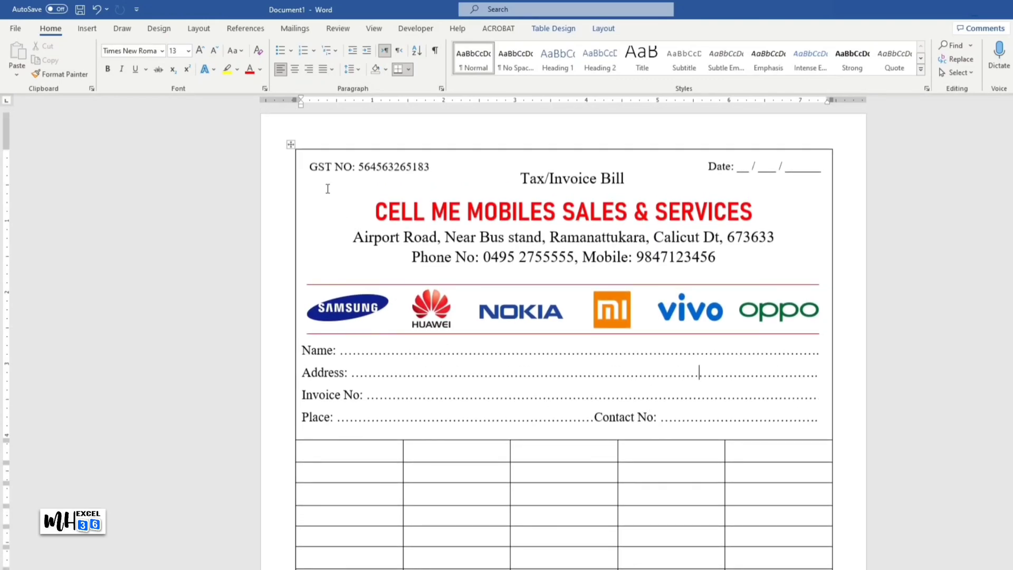
# Give all cells of the invoice table red ½ pt borders in Borders and Shading.
pyautogui.click(290, 145)
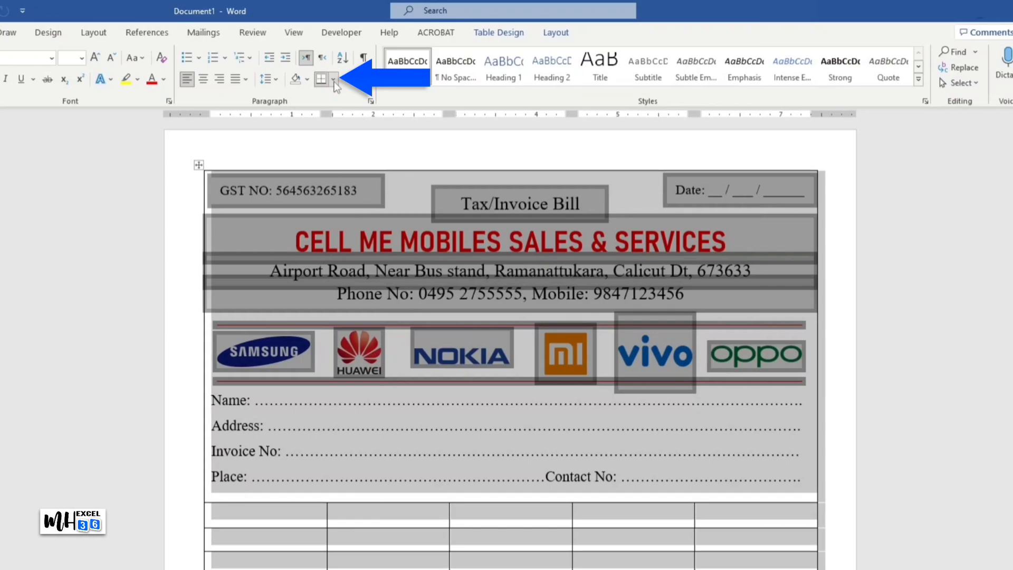
pyautogui.click(333, 80)
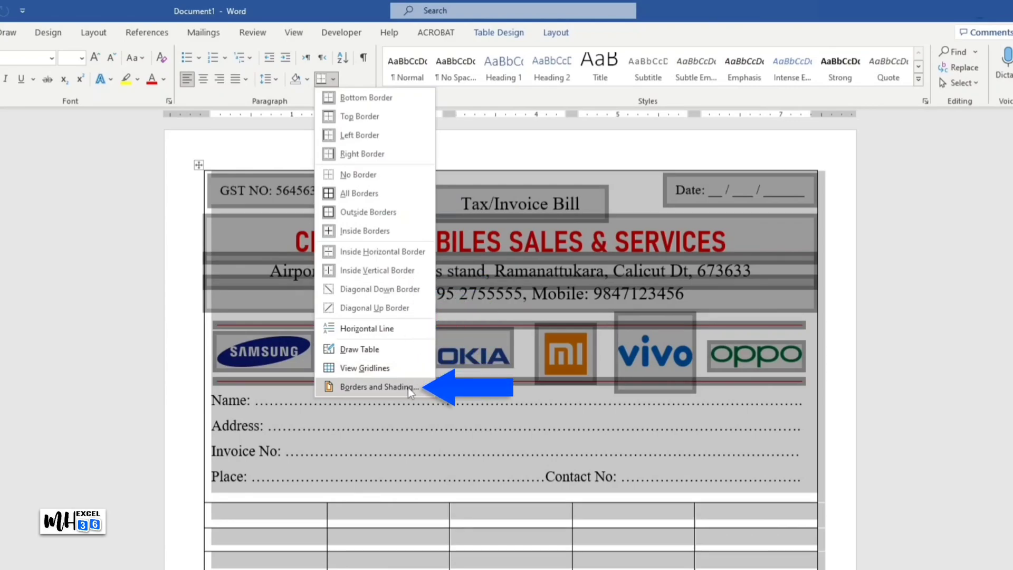
pyautogui.click(407, 388)
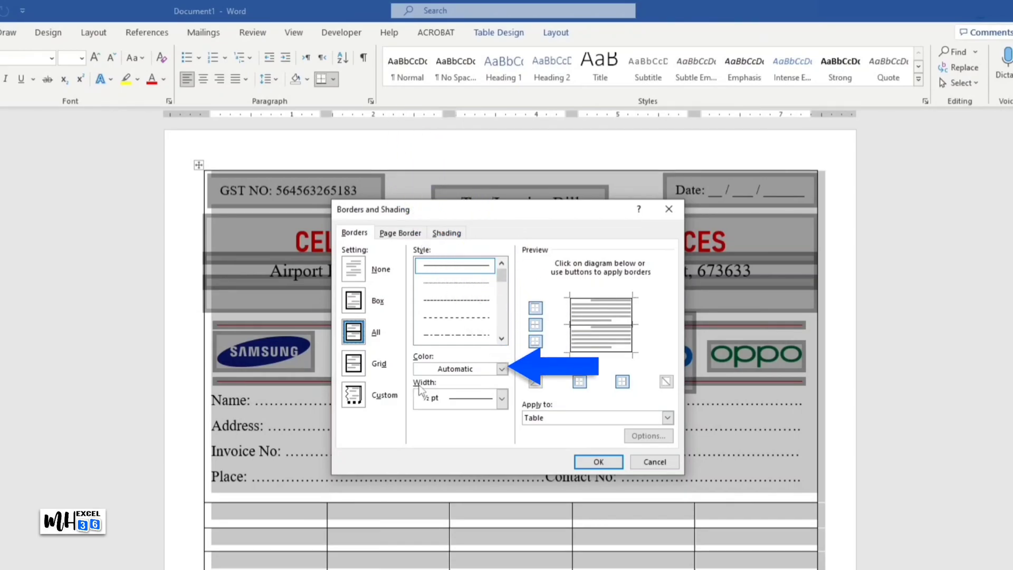
pyautogui.click(502, 370)
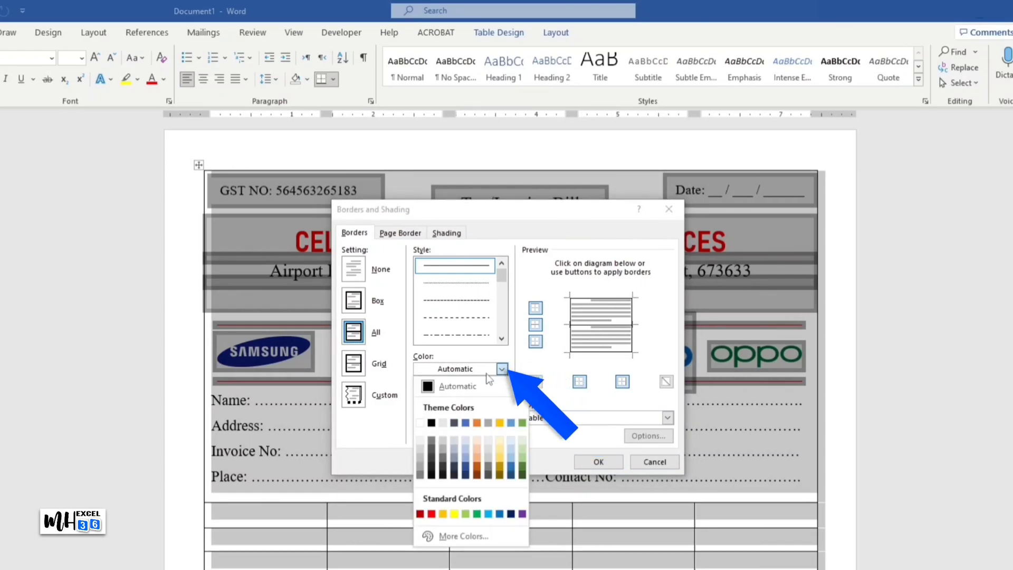
pyautogui.click(432, 515)
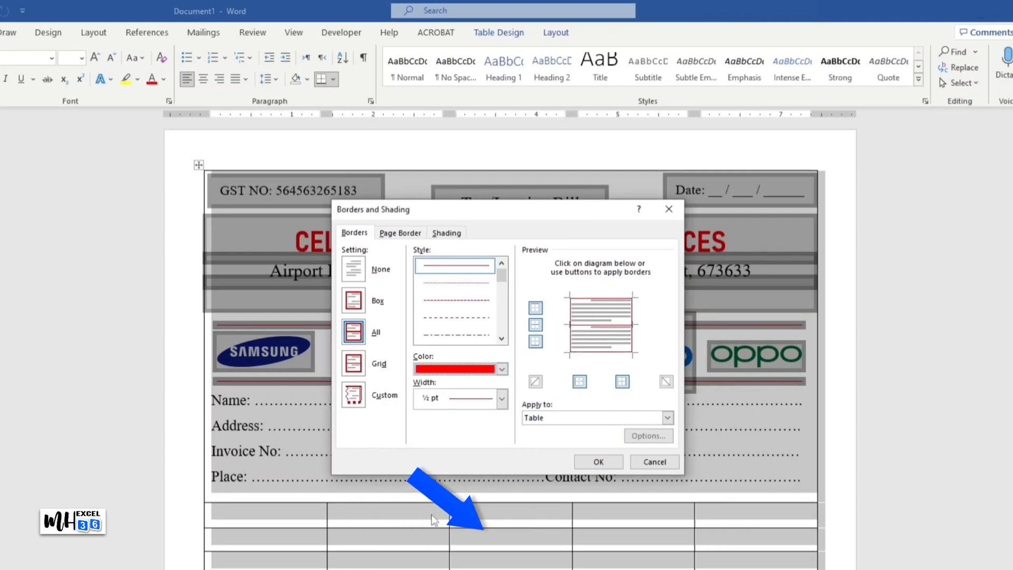
pyautogui.click(599, 462)
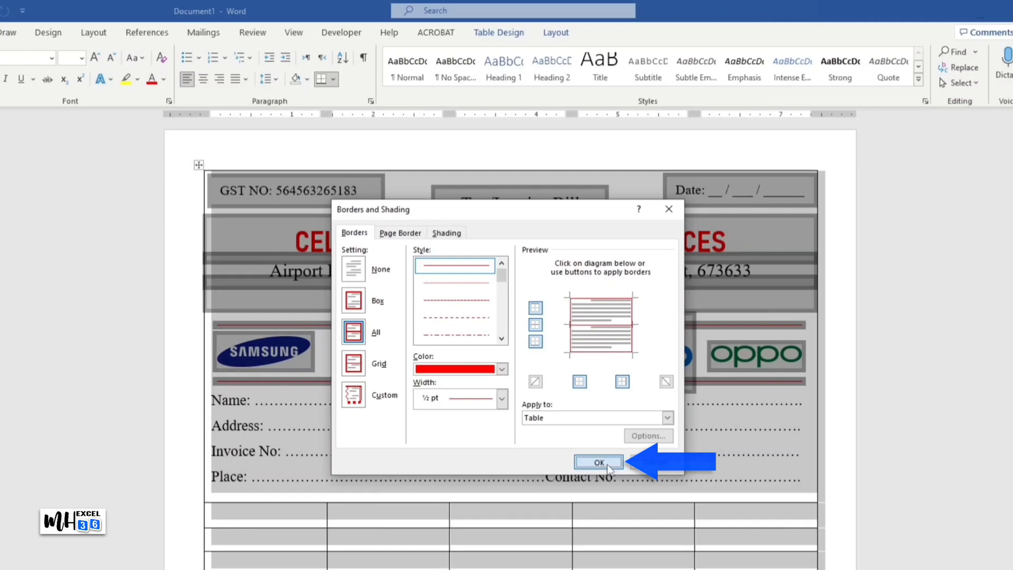
pyautogui.click(831, 427)
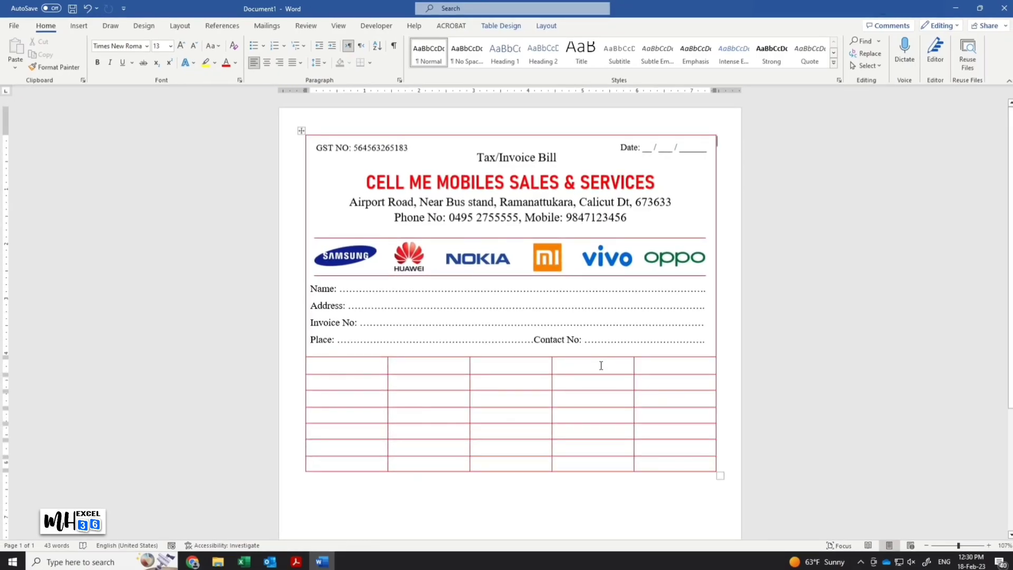
# Shade the item table's header row dark red and centre its cell text.
pyautogui.scroll(-1, 603, 365)
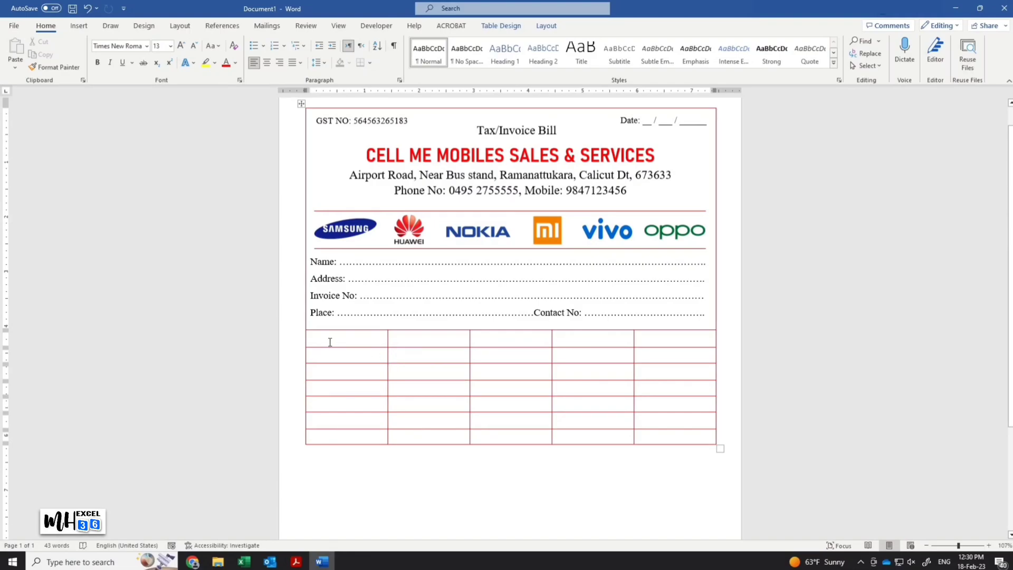
pyautogui.moveTo(330, 342); pyautogui.dragTo(681, 341)
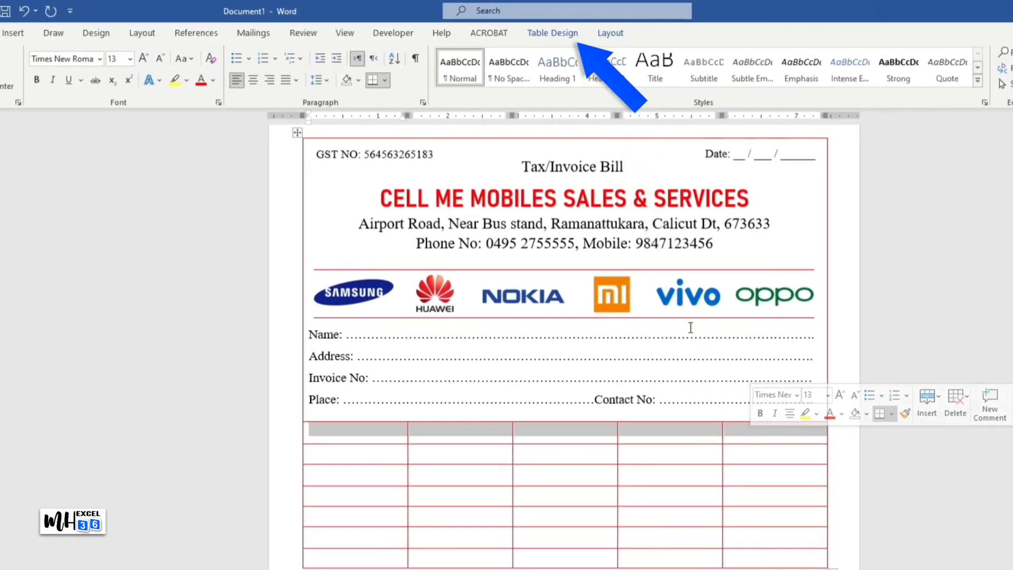
pyautogui.click(565, 36)
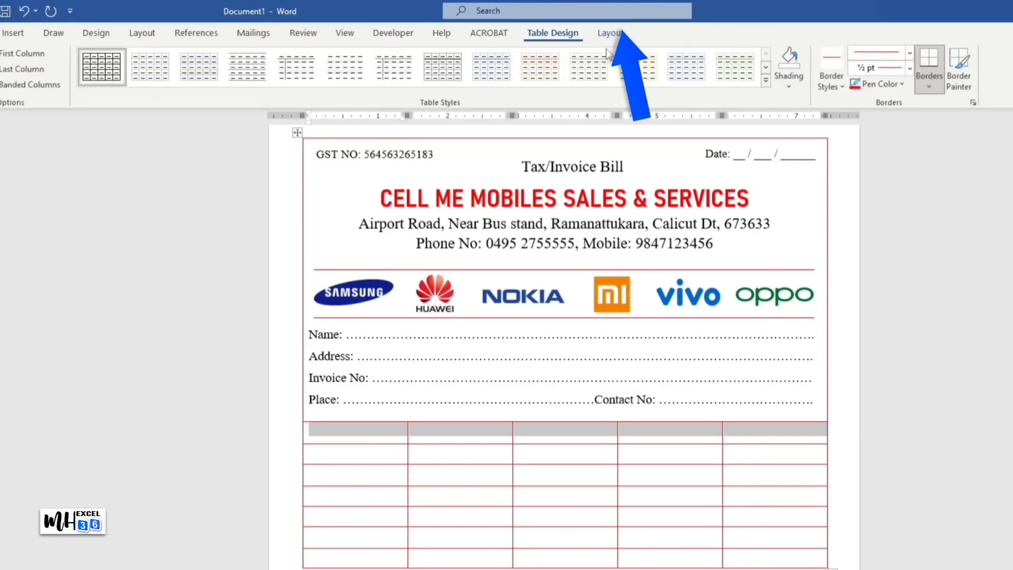
pyautogui.click(789, 90)
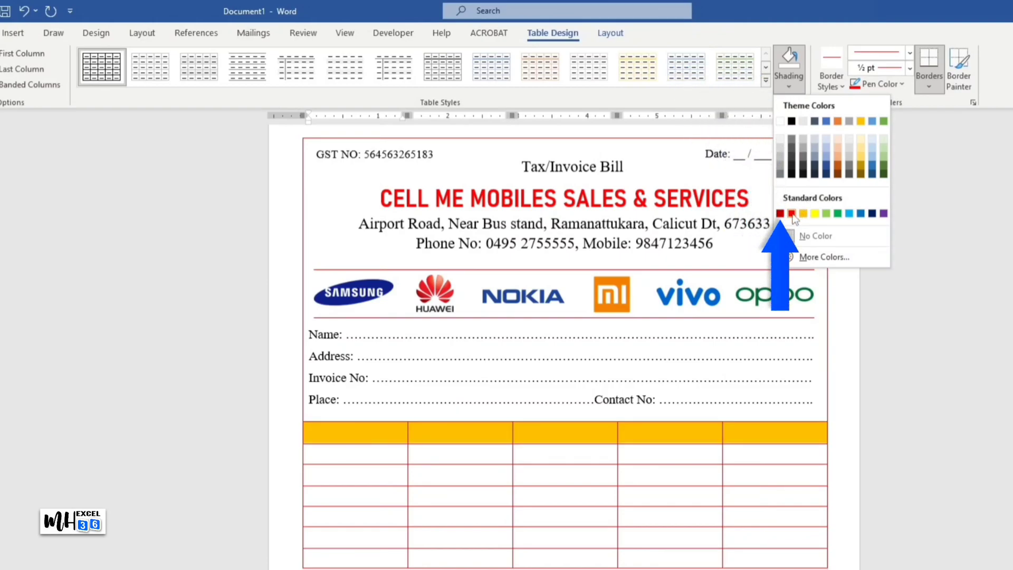
pyautogui.click(780, 213)
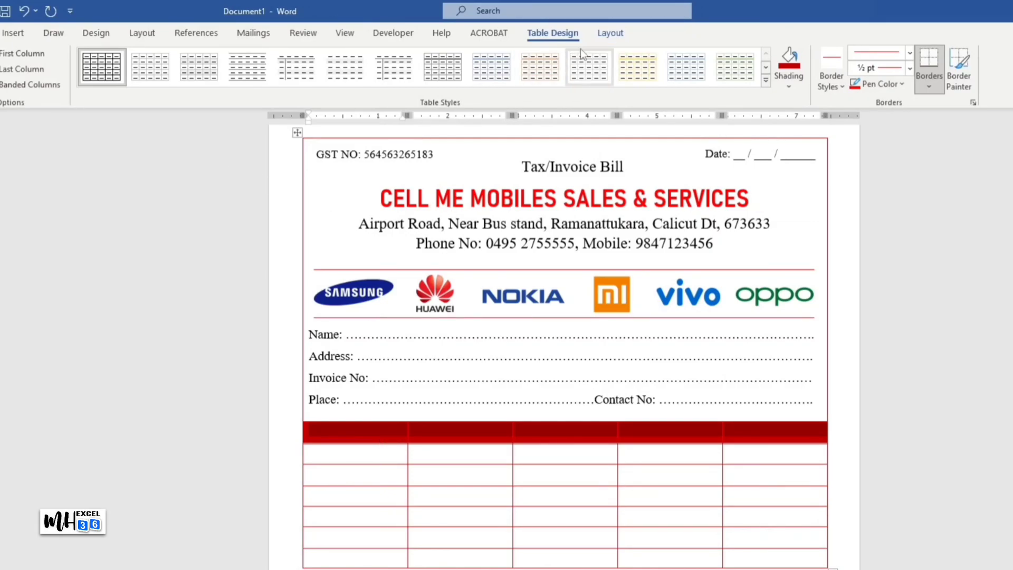
pyautogui.click(611, 35)
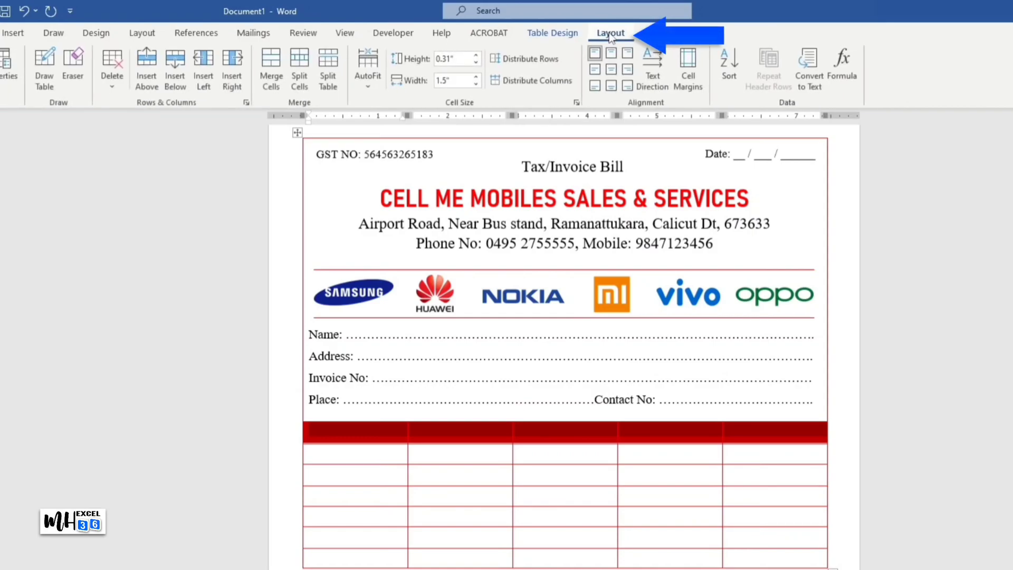
pyautogui.click(612, 69)
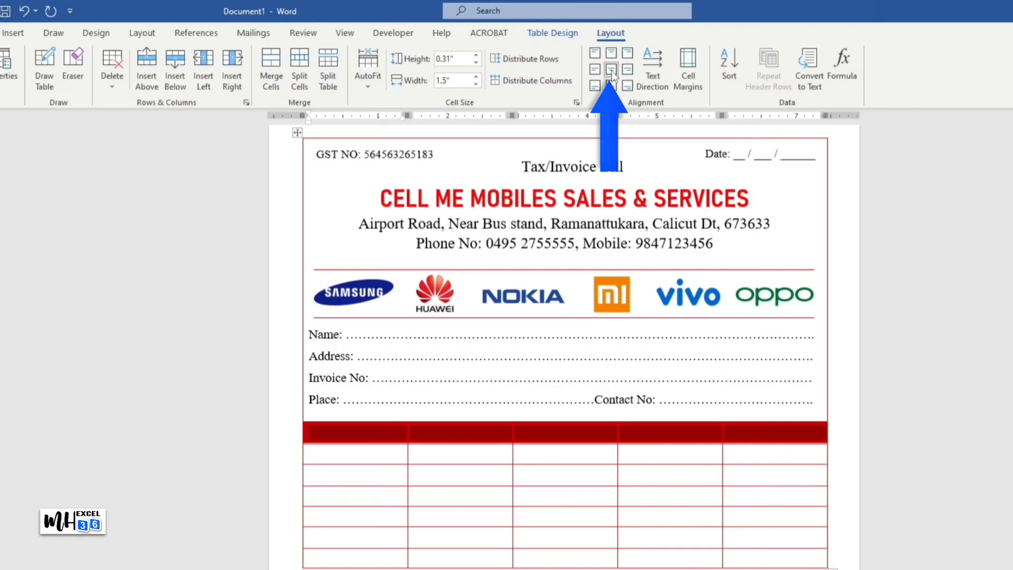
# Type the column headings Sl. No., Particular, Qty. and Rate across the header cells.
pyautogui.click(384, 434)
pyautogui.write('Sl.')
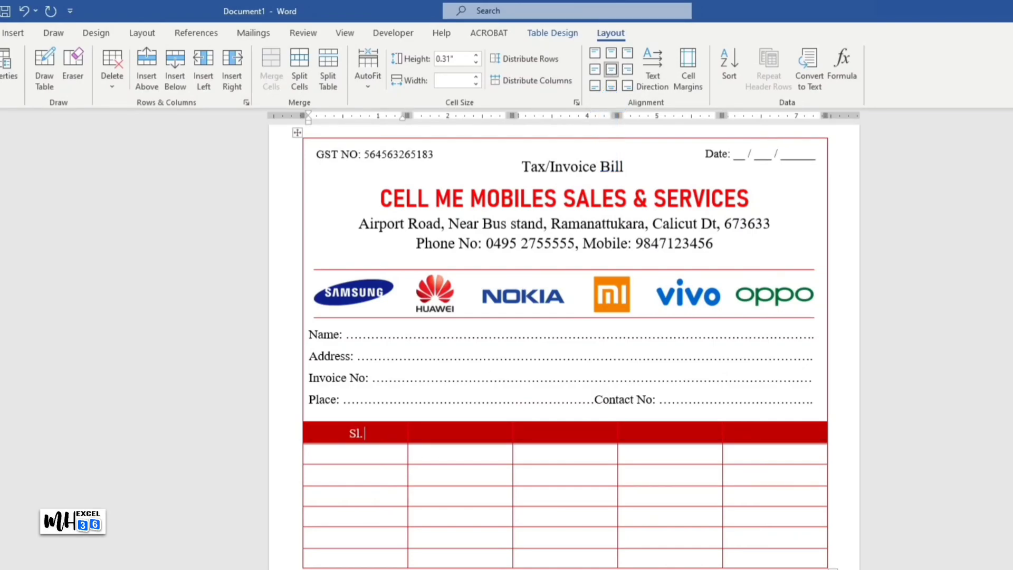
pyautogui.write('No.')
pyautogui.press('Tab')
pyautogui.write('Parti')
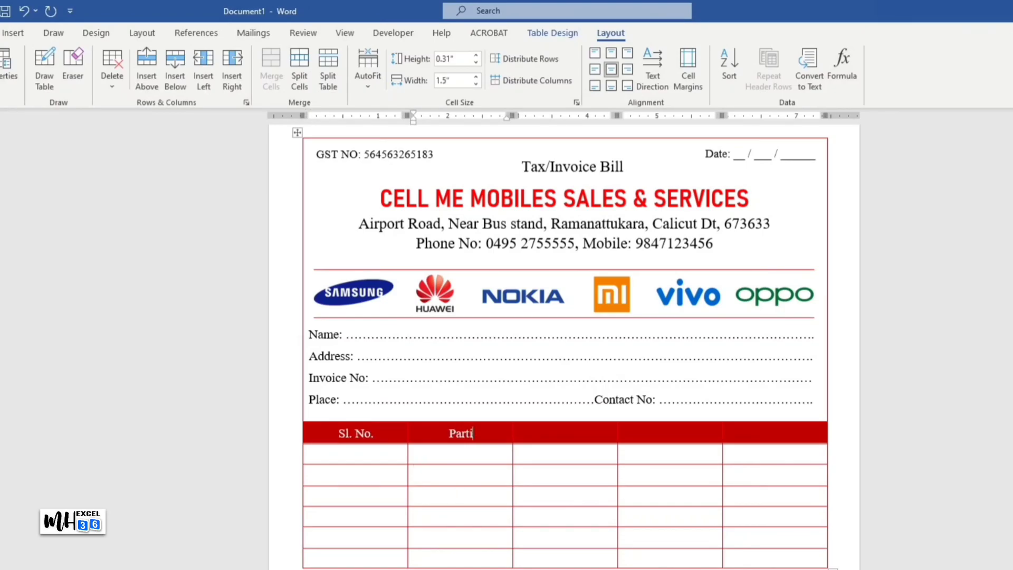
pyautogui.write('cular')
pyautogui.press('Tab')
pyautogui.write('ty')
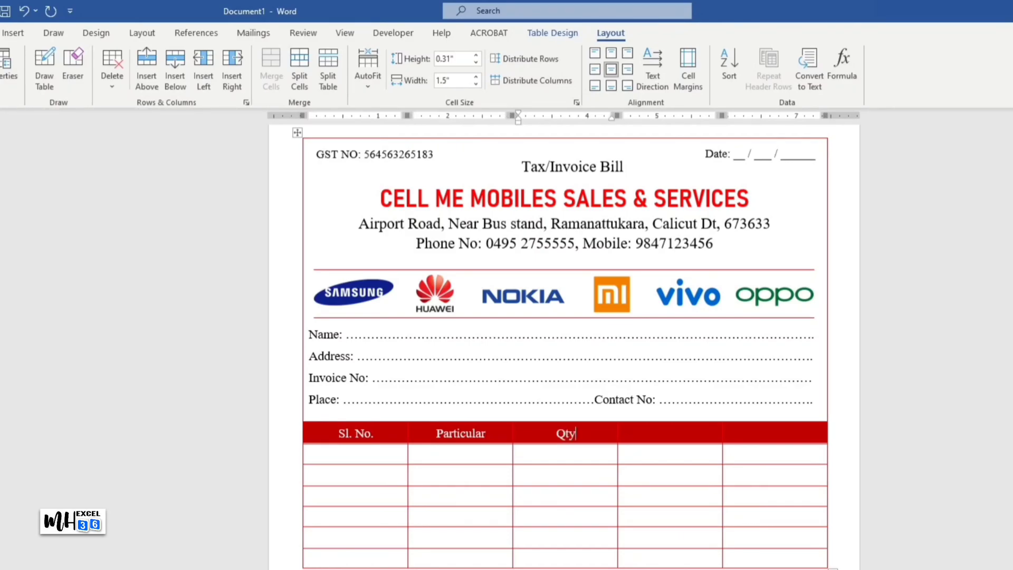
pyautogui.write('.')
pyautogui.press('Tab')
pyautogui.write('at')
pyautogui.press('BackSpace')
pyautogui.press('BackSpace')
pyautogui.write('ate')
pyautogui.press('Tab')
# Finish the Amount heading, then merge the table's last two rows into single full-width cells, aligned centre left.
pyautogui.write('Amount')
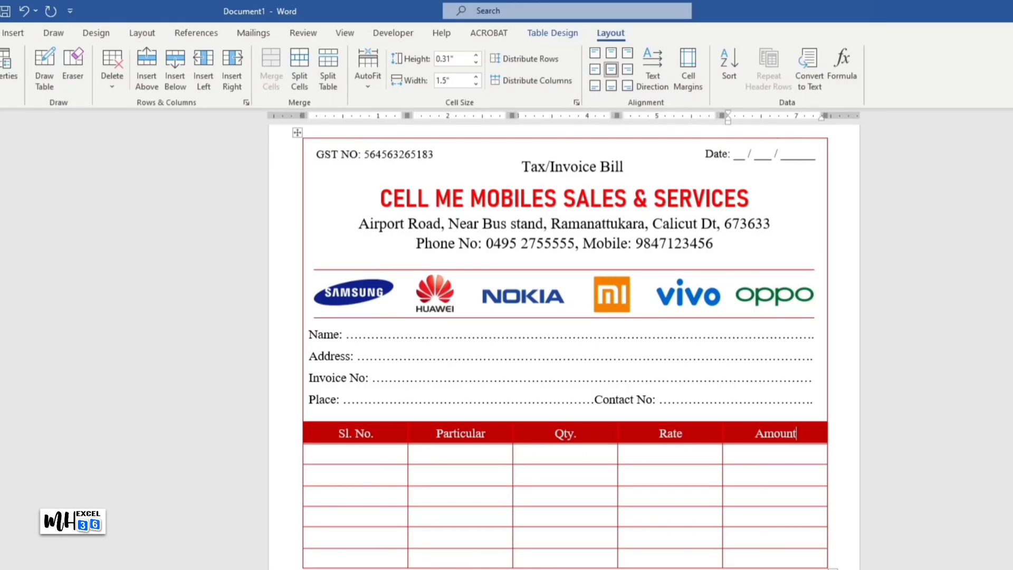
pyautogui.click(623, 535)
pyautogui.scroll(-3, 705, 512)
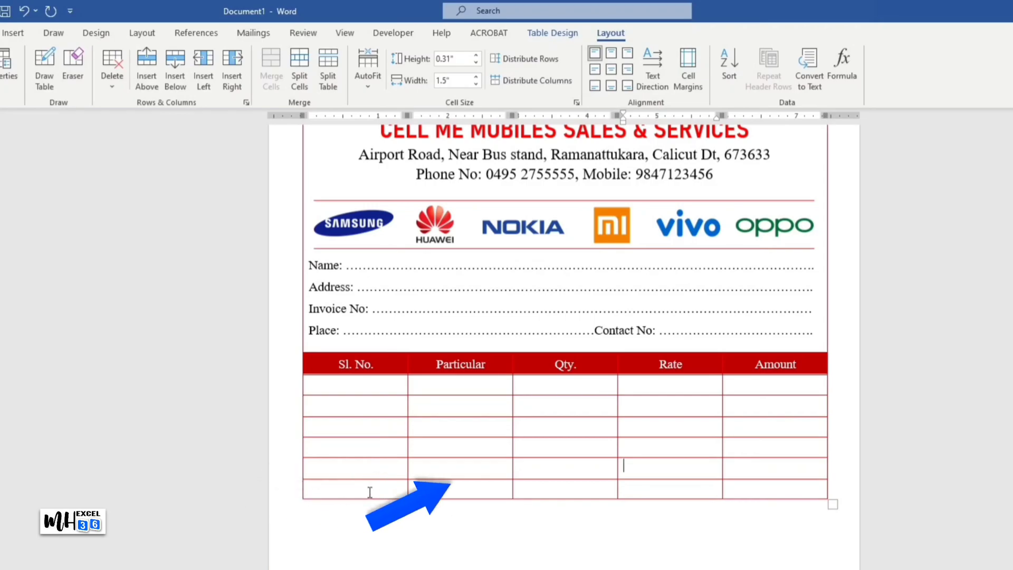
pyautogui.moveTo(369, 489); pyautogui.dragTo(748, 497)
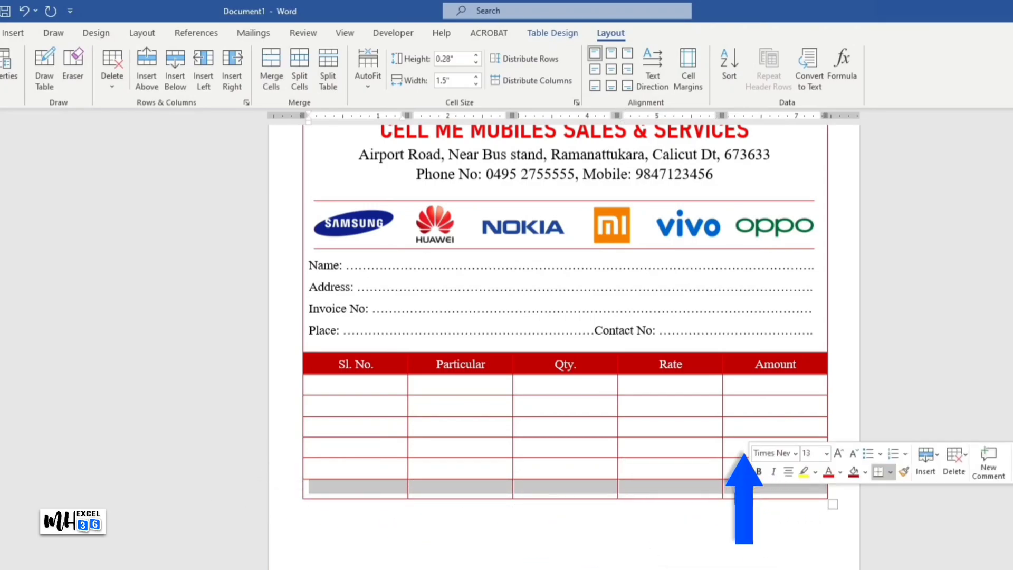
pyautogui.click(272, 66)
pyautogui.moveTo(344, 473); pyautogui.dragTo(780, 476)
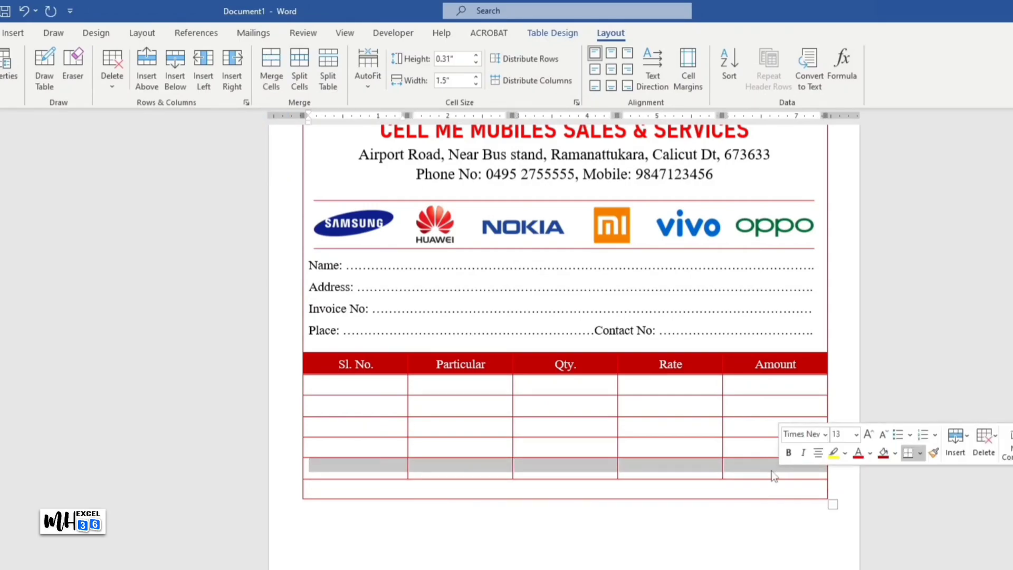
pyautogui.click(269, 65)
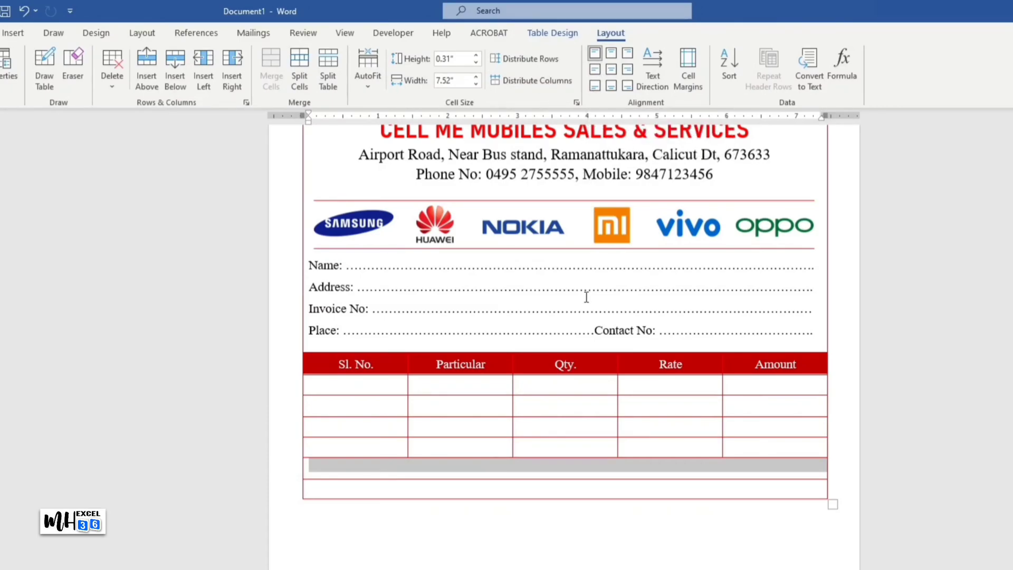
pyautogui.click(593, 75)
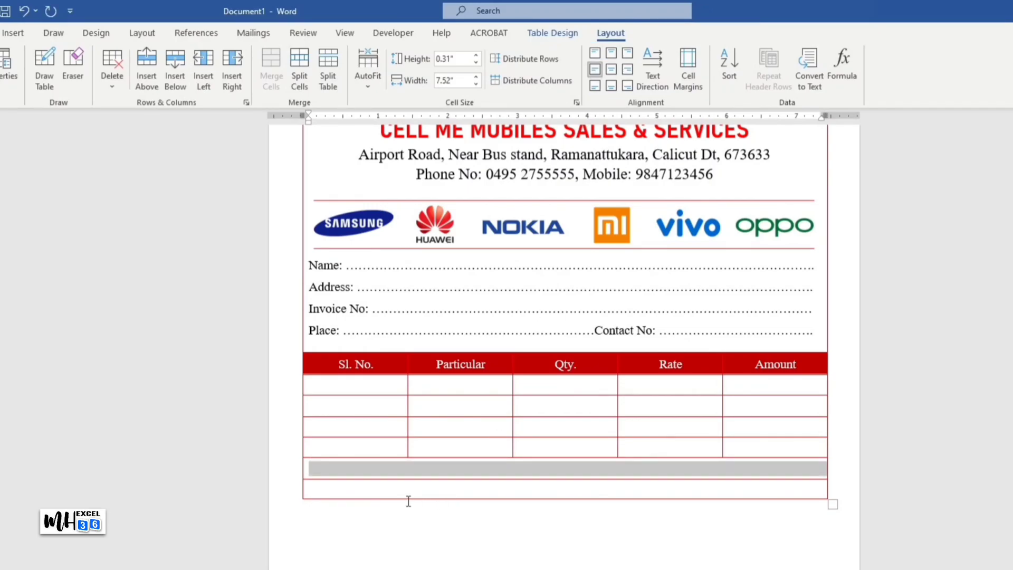
# Stretch the first empty item row down to about 3.3 inches tall.
pyautogui.click(348, 490)
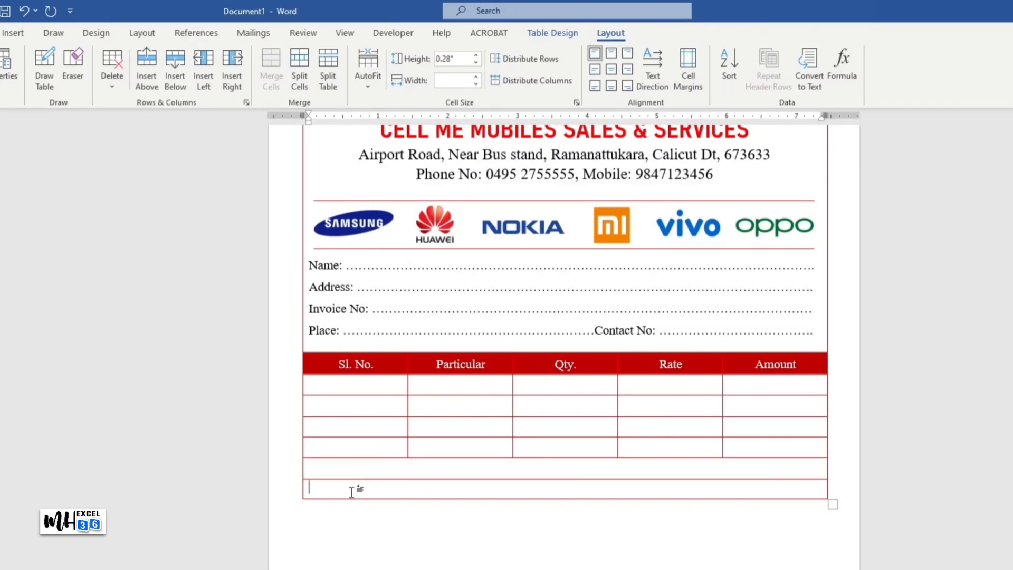
pyautogui.moveTo(430, 396)
pyautogui.mouseDown()
pyautogui.moveTo(408, 434)
pyautogui.moveTo(403, 414)
pyautogui.mouseUp()
pyautogui.scroll(-2, 494, 403)
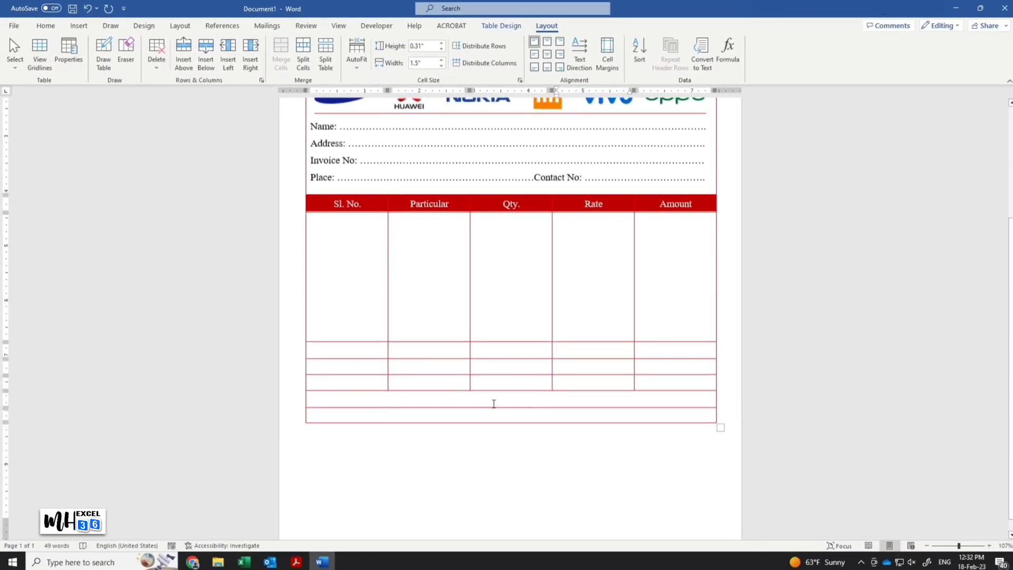
pyautogui.moveTo(490, 342); pyautogui.dragTo(512, 376)
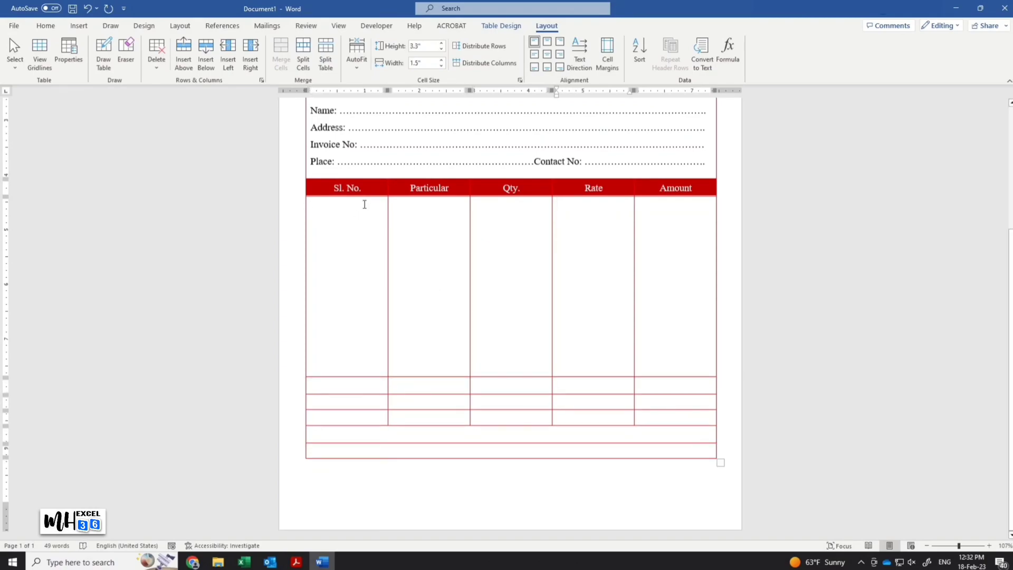
pyautogui.moveTo(365, 203); pyautogui.dragTo(594, 204)
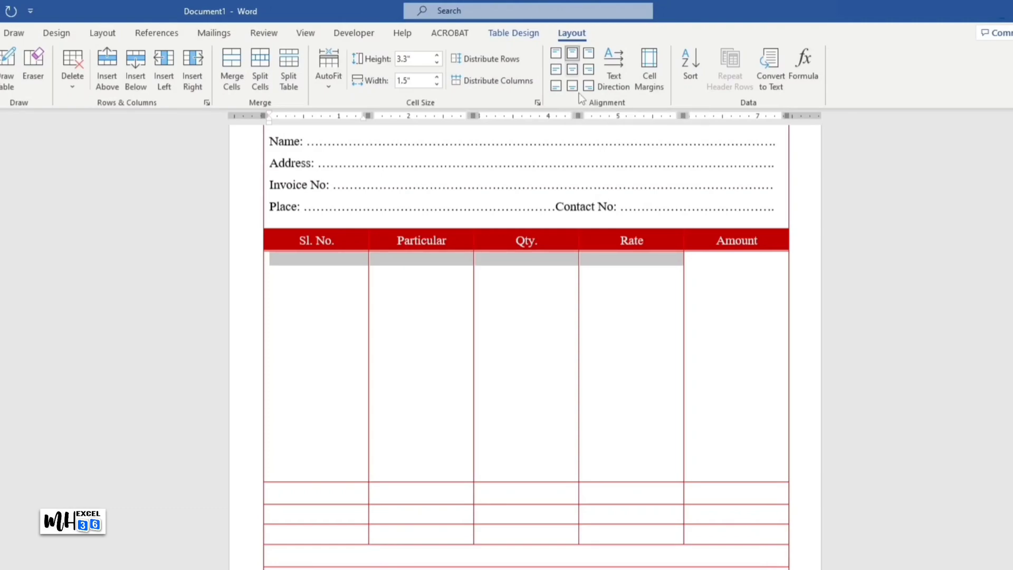
# Align the tall Amount cell top right and the three lower Amount cells centre right.
pyautogui.click(761, 260)
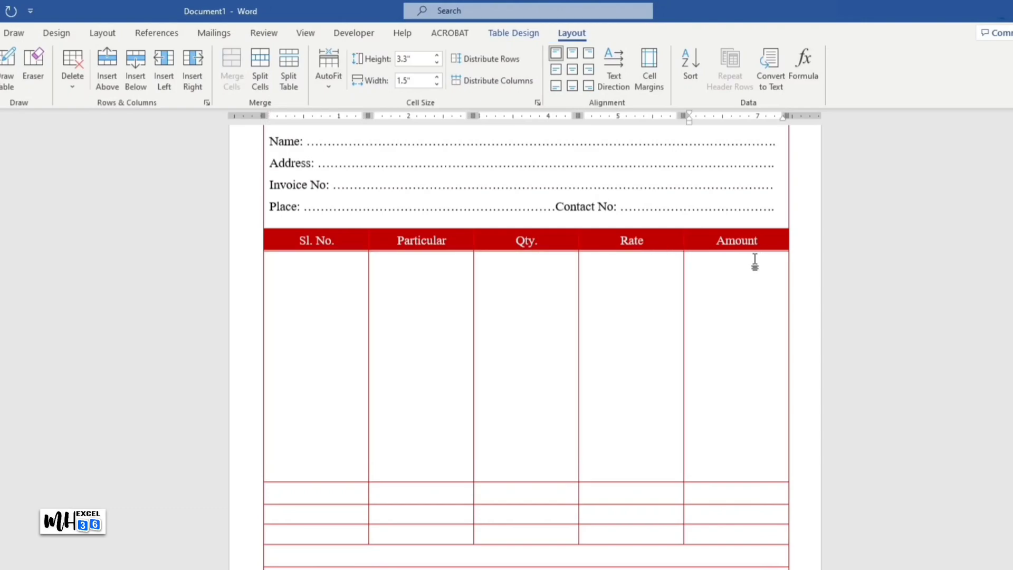
pyautogui.click(589, 54)
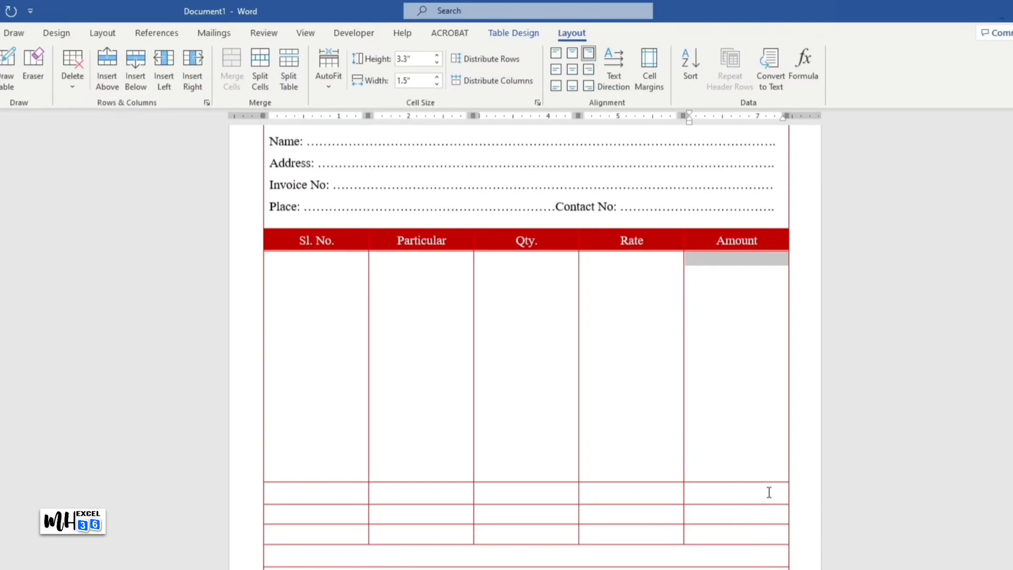
pyautogui.moveTo(770, 493); pyautogui.dragTo(769, 532)
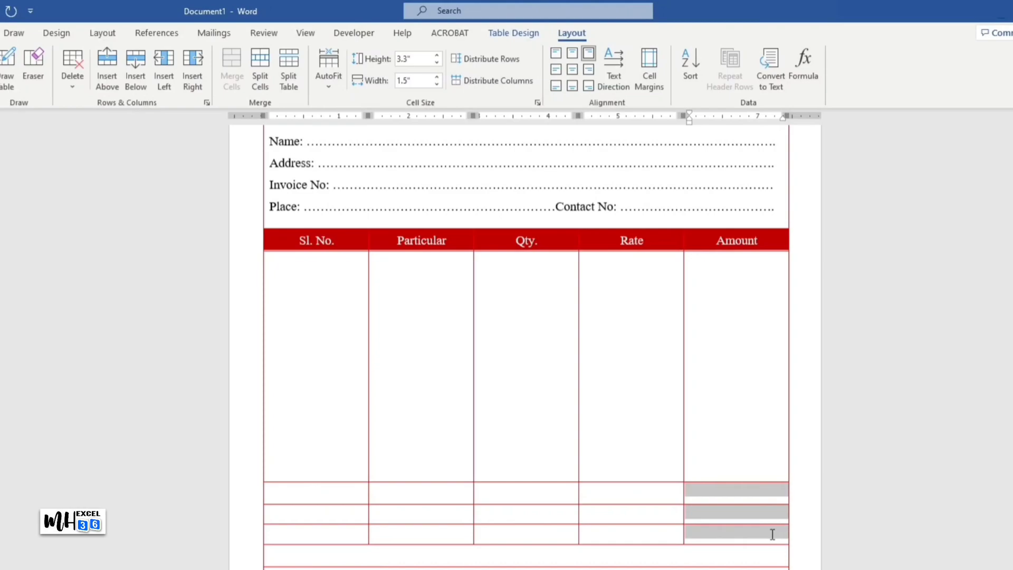
pyautogui.click(589, 70)
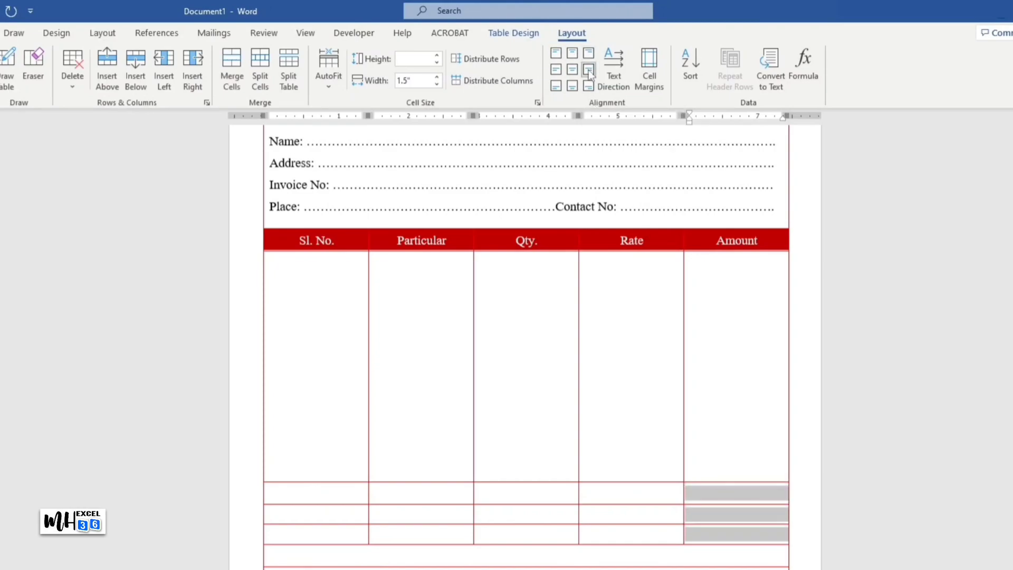
# Narrow the Sl. No. column, widen Particular and Qty., and nudge the Rate/Amount boundary right.
pyautogui.click(587, 354)
pyautogui.click(327, 264)
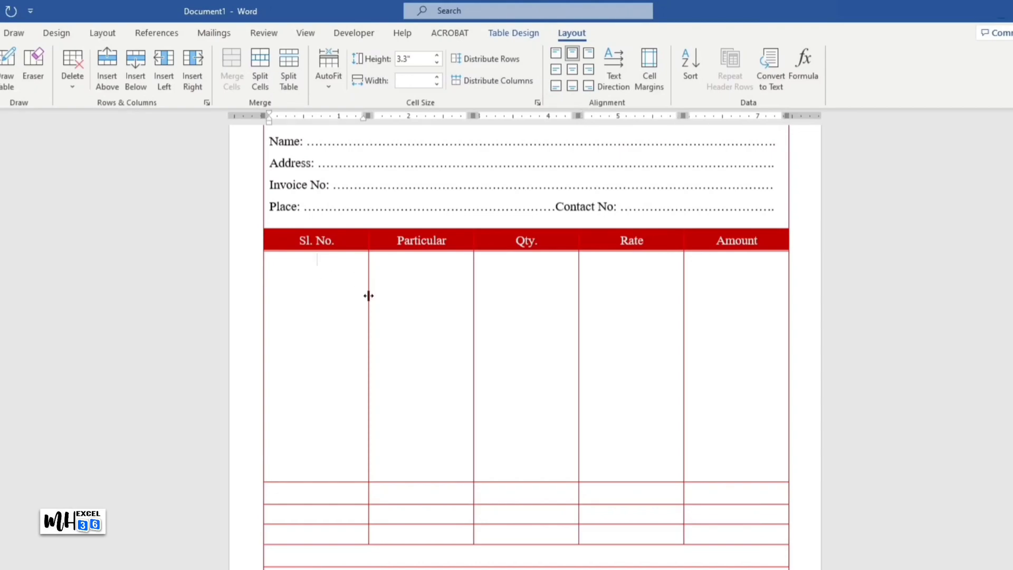
pyautogui.moveTo(369, 296); pyautogui.dragTo(315, 303)
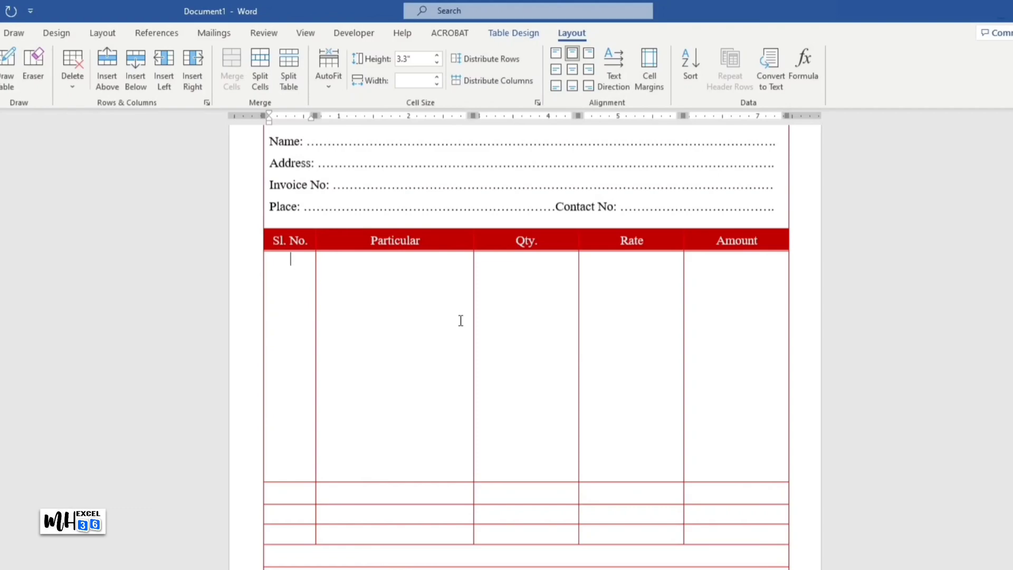
pyautogui.moveTo(473, 322); pyautogui.dragTo(517, 334)
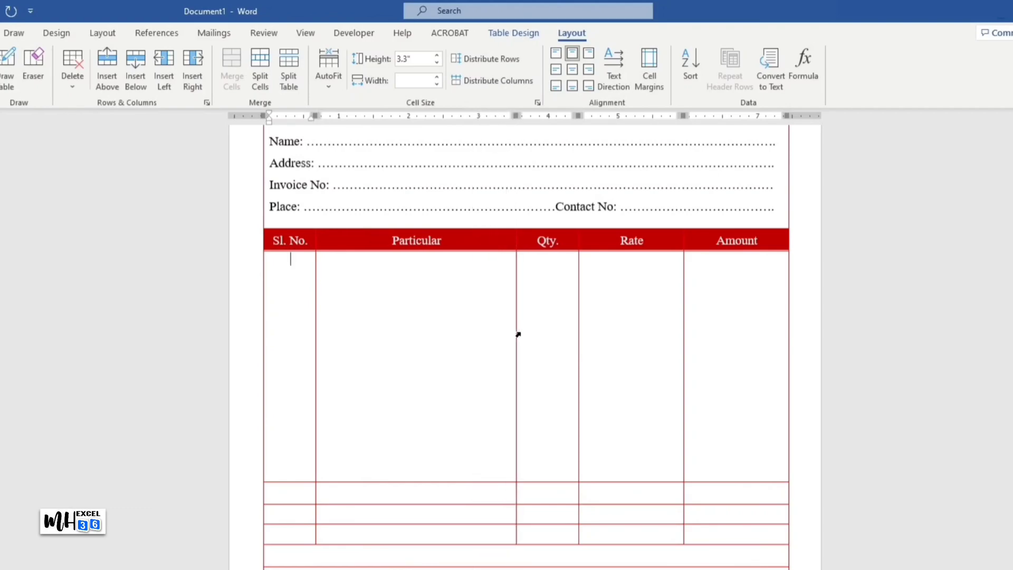
pyautogui.moveTo(684, 414); pyautogui.dragTo(687, 414)
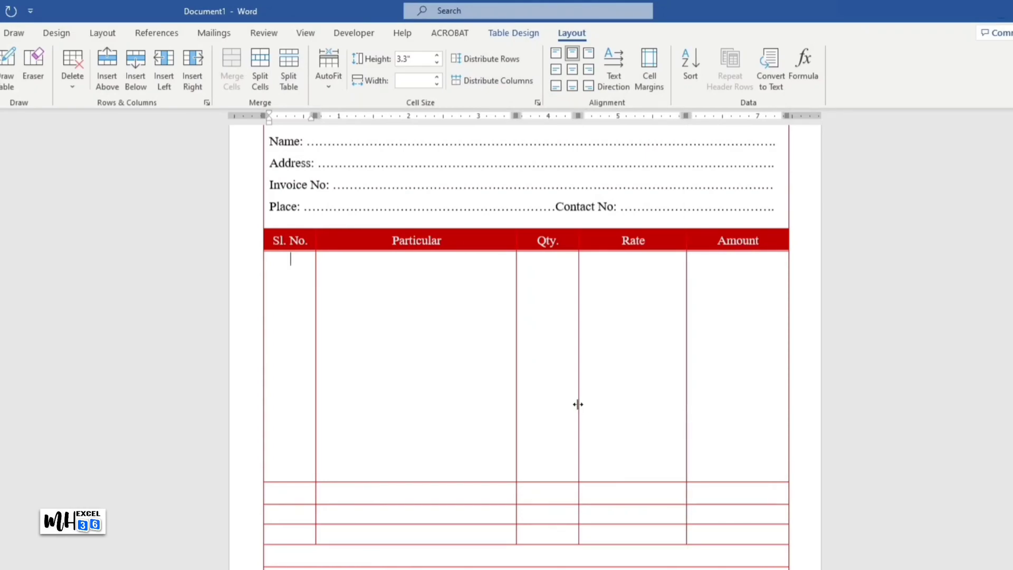
pyautogui.moveTo(578, 405); pyautogui.dragTo(583, 405)
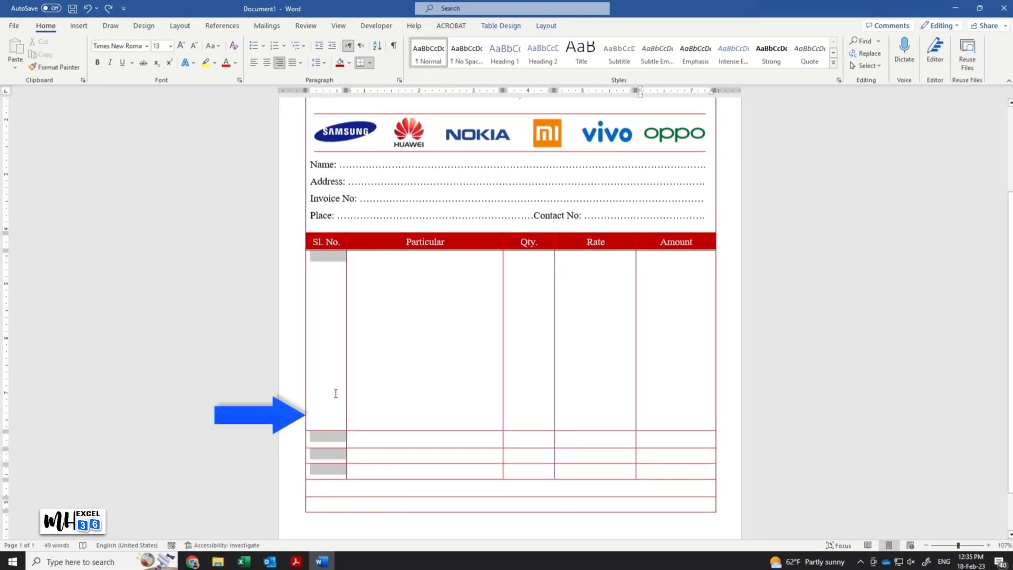
# Merge the Sl. No., Particular and Qty. body cells into one tall cell per column.
pyautogui.click(336, 390)
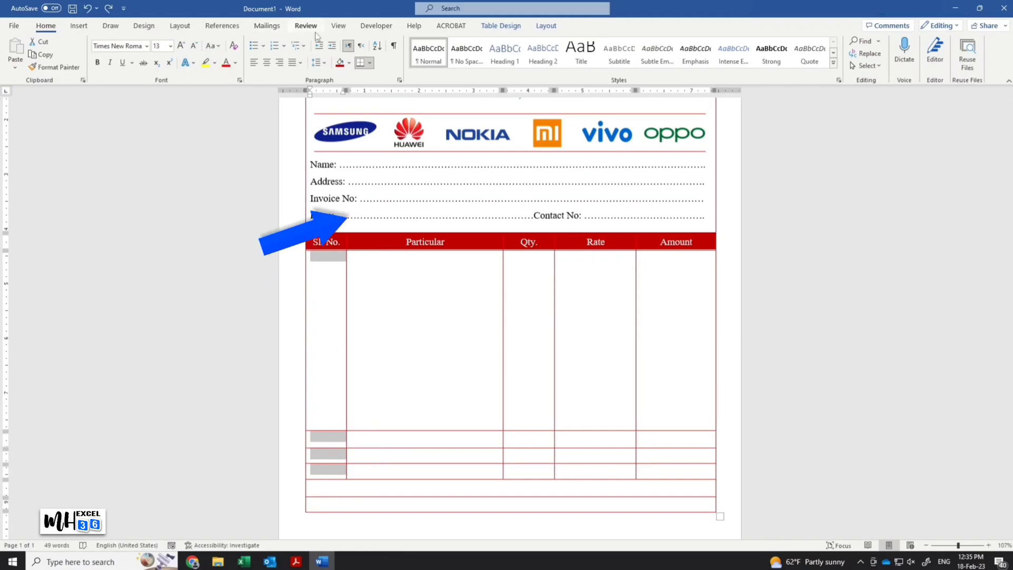
pyautogui.click(535, 29)
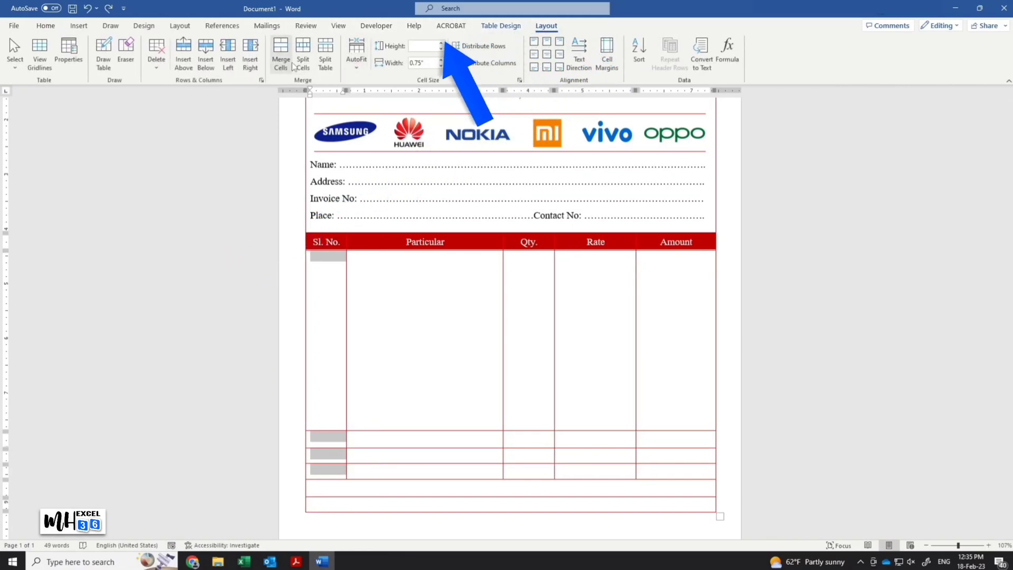
pyautogui.click(281, 52)
pyautogui.moveTo(415, 473); pyautogui.dragTo(417, 417)
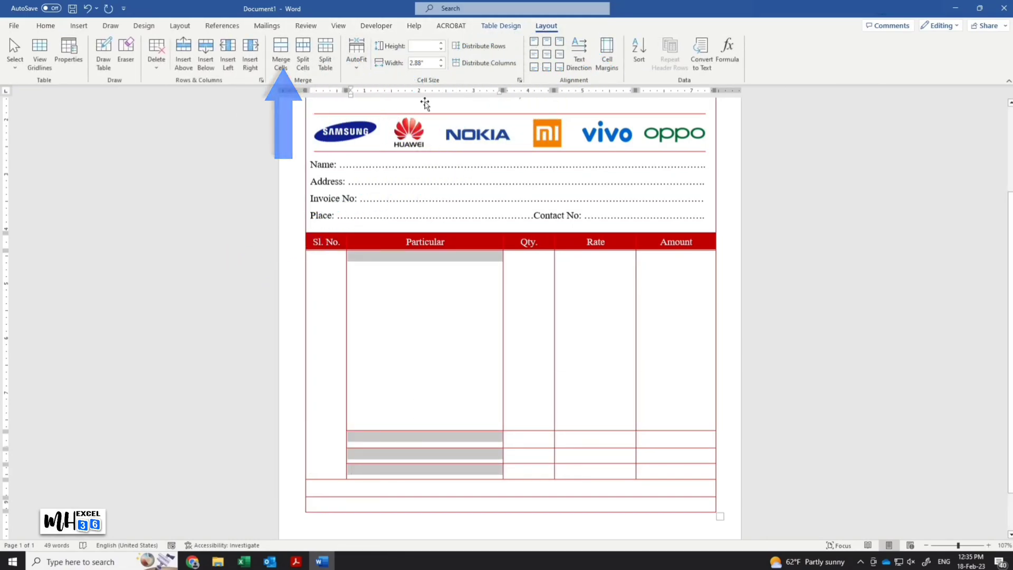
pyautogui.click(281, 53)
pyautogui.moveTo(539, 472); pyautogui.dragTo(530, 419)
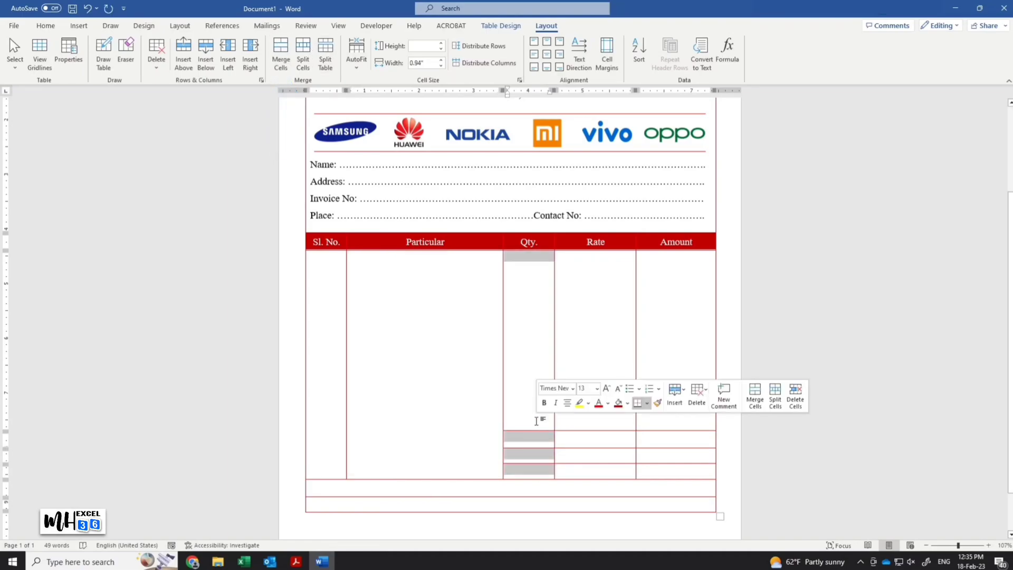
pyautogui.click(280, 53)
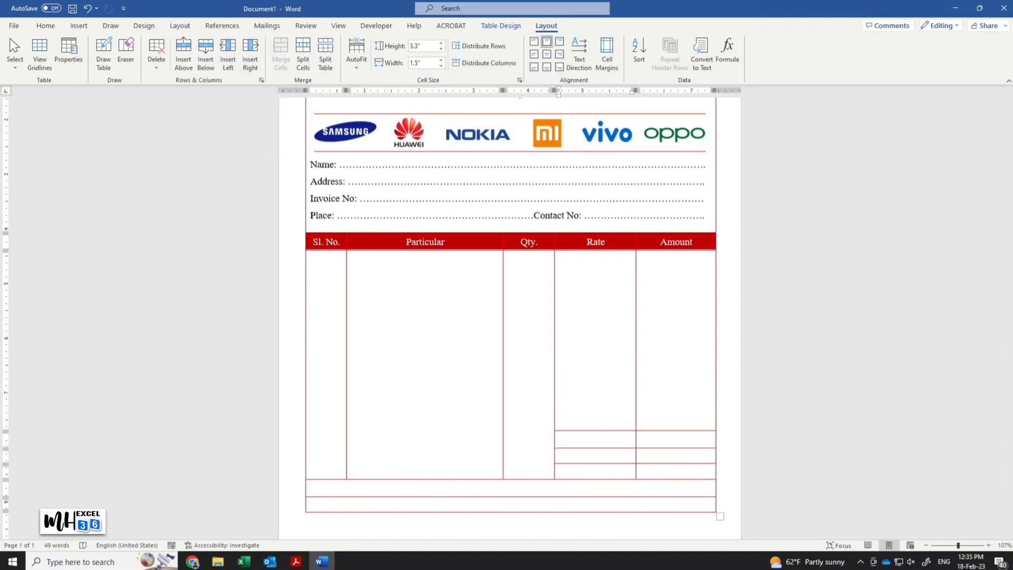
pyautogui.click(332, 294)
pyautogui.write('1')
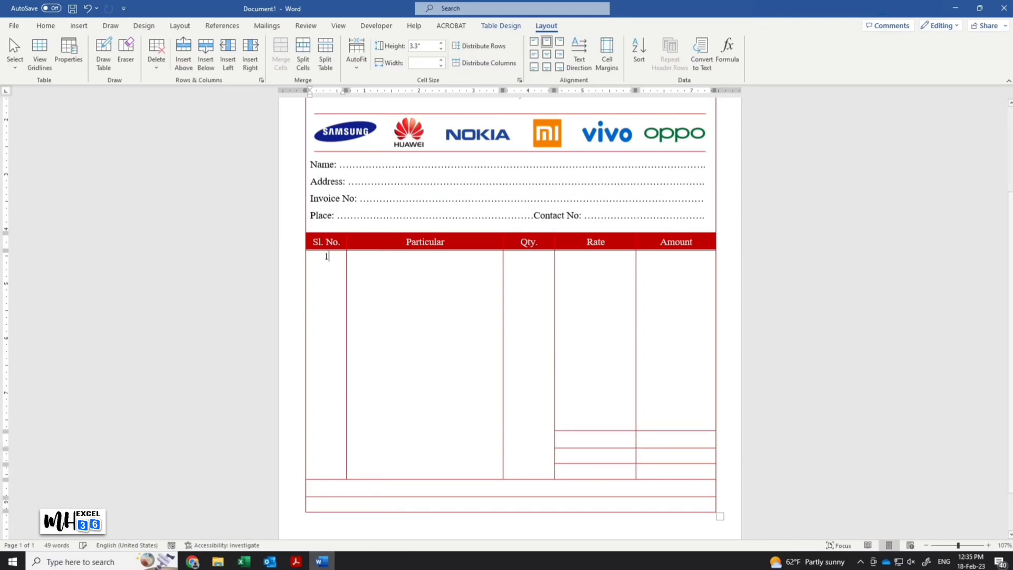
# Enter item 1: S3 Samsung Mobile, quantity 1, rate 28000, amount 28000.
pyautogui.write('.')
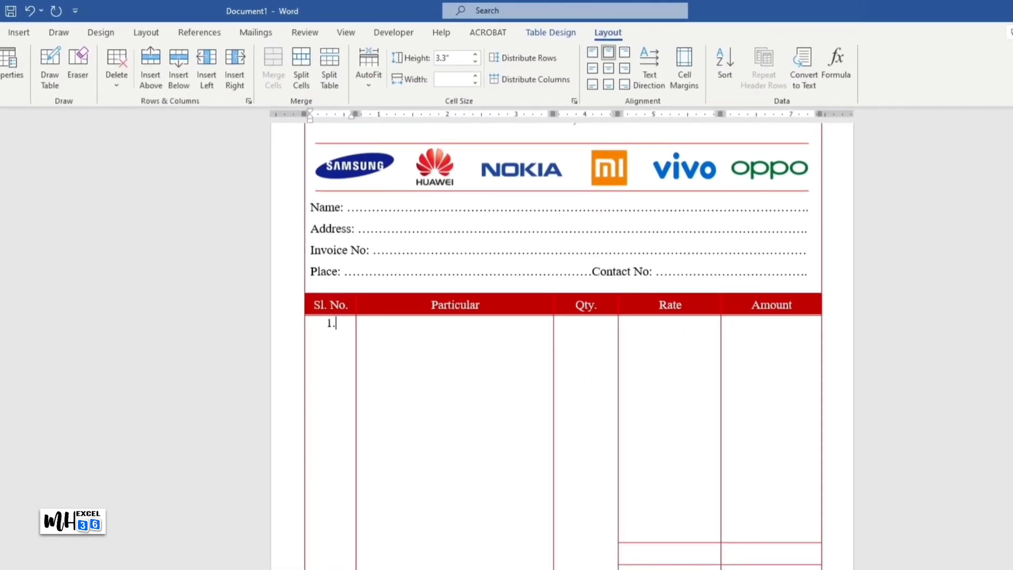
pyautogui.click(456, 323)
pyautogui.write('S3 S')
pyautogui.write('amsung')
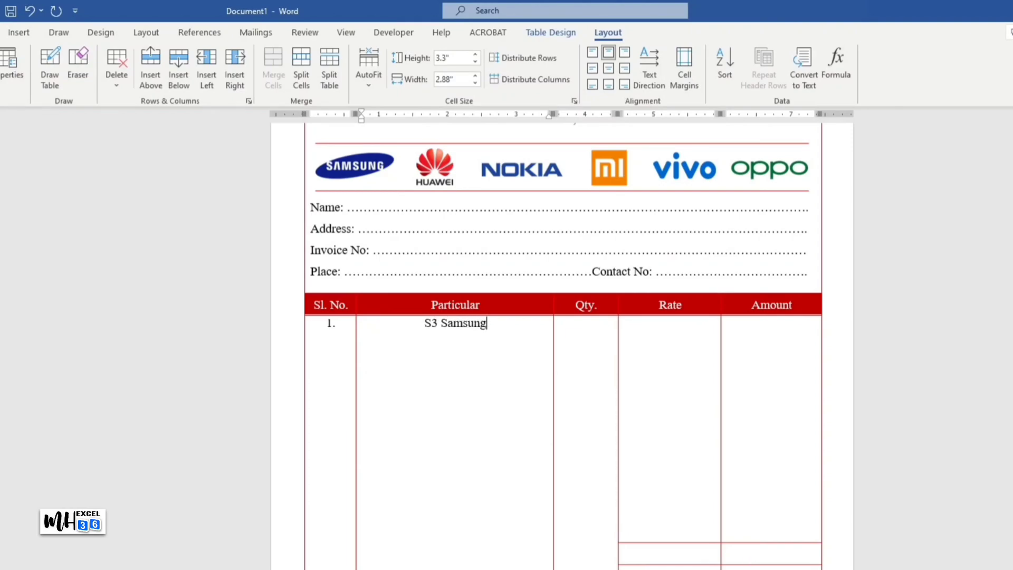
pyautogui.write(' Mobile')
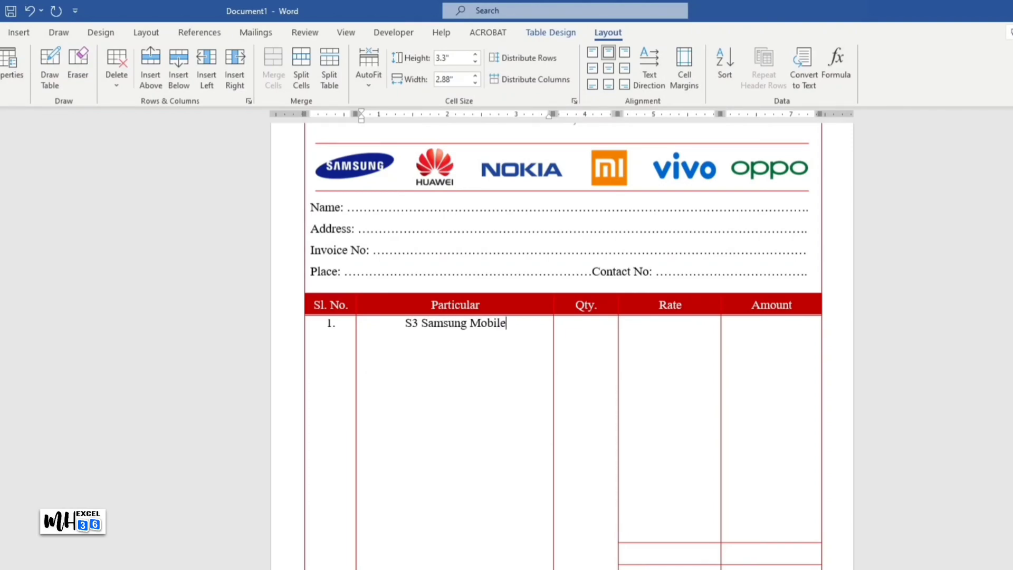
pyautogui.click(587, 323)
pyautogui.write('1')
pyautogui.click(671, 323)
pyautogui.write('28')
pyautogui.write('000')
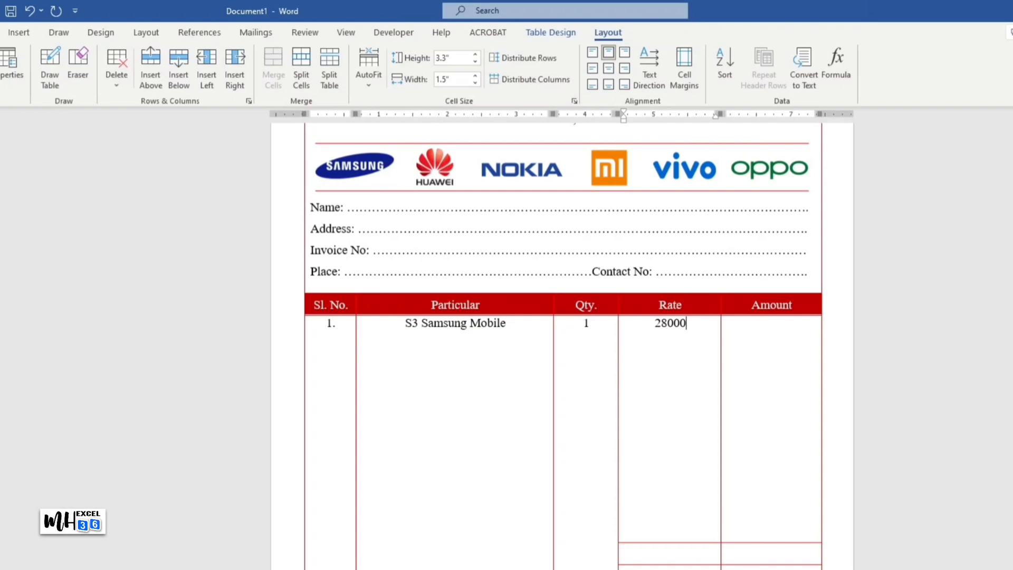
pyautogui.click(817, 323)
pyautogui.write('28')
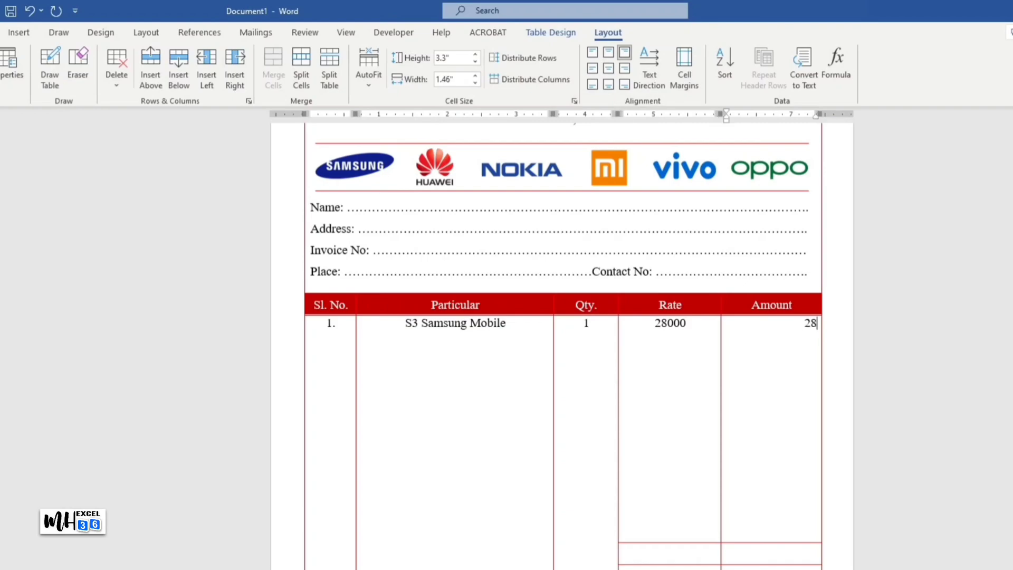
pyautogui.write('00')
pyautogui.write('0')
# Add item 2 on the next line: Mobile Charger, quantity 2, rate 250, amount 500.
pyautogui.click(352, 331)
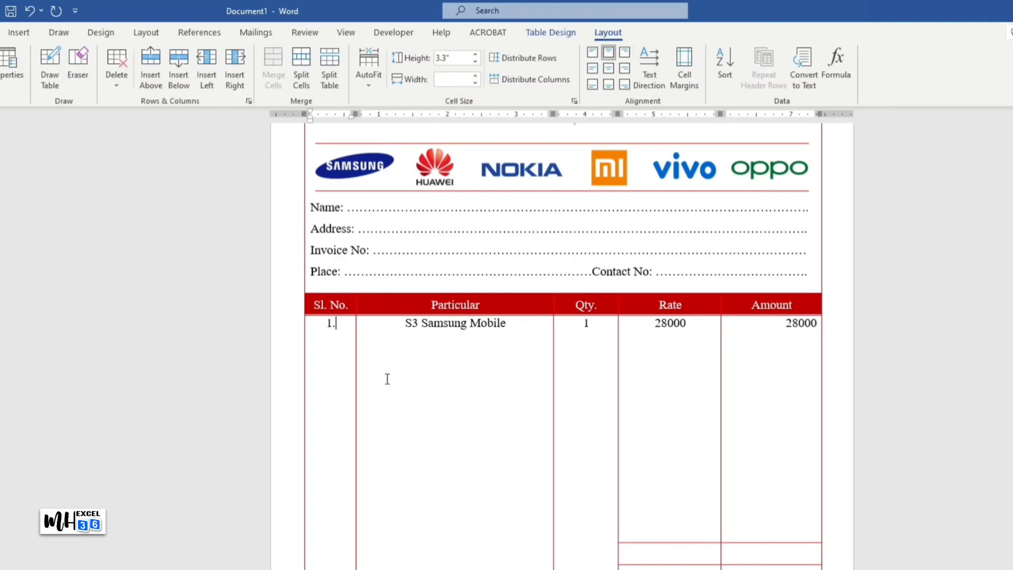
pyautogui.moveTo(405, 323); pyautogui.dragTo(516, 330)
pyautogui.click(515, 331)
pyautogui.write('Mobi')
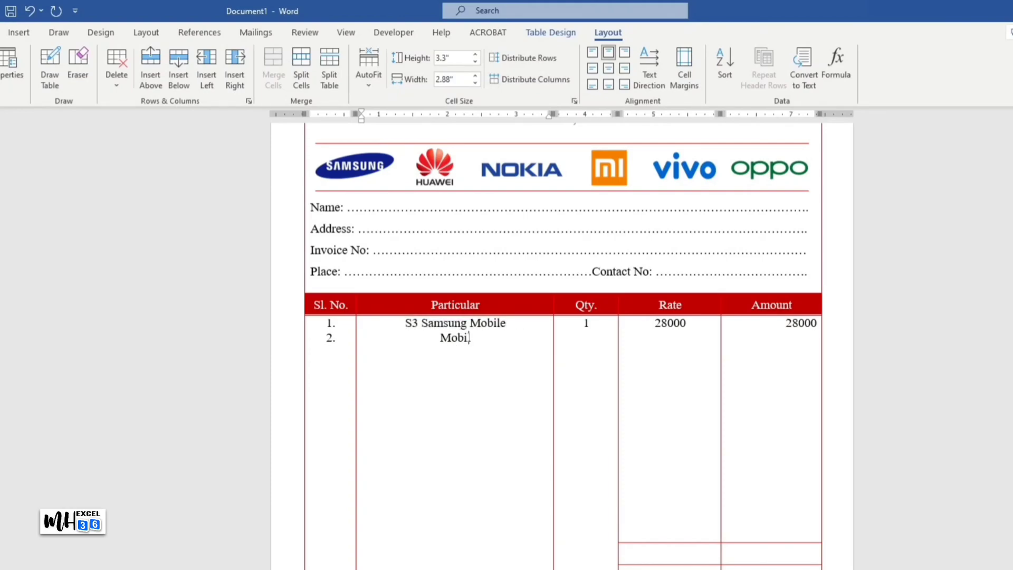
pyautogui.write('le Charger')
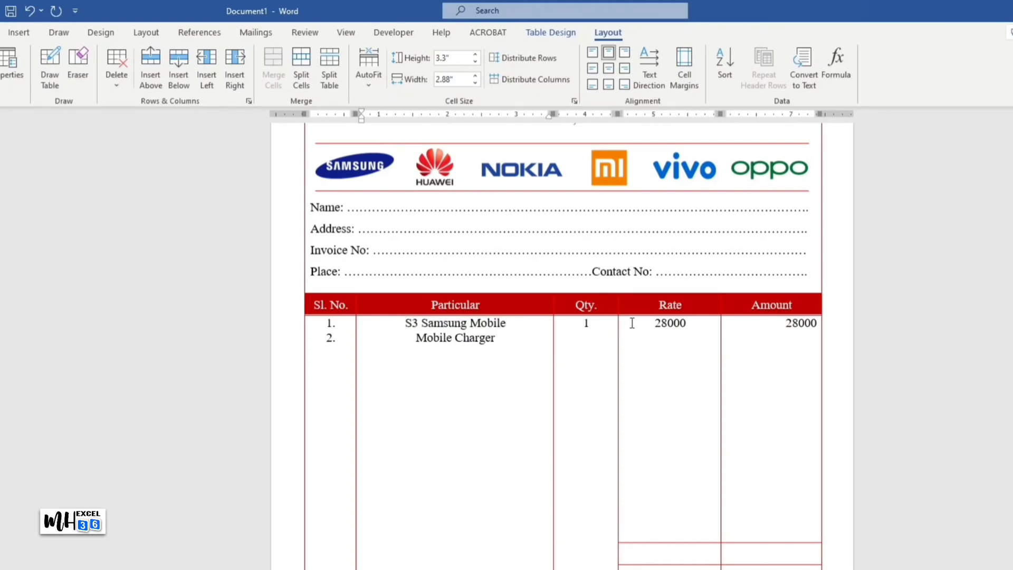
pyautogui.click(601, 326)
pyautogui.write('2')
pyautogui.click(706, 348)
pyautogui.write('50')
pyautogui.click(817, 339)
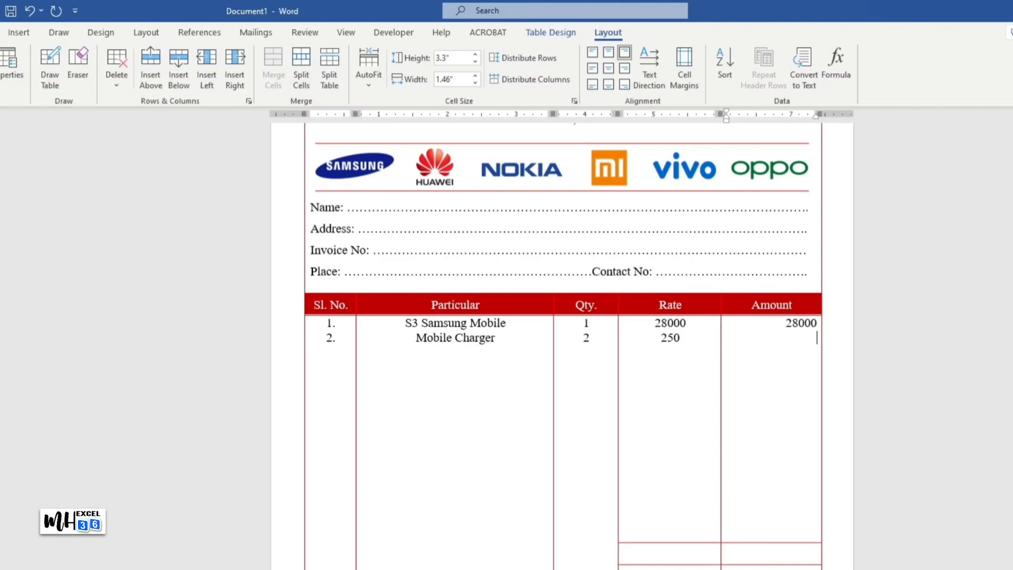
pyautogui.write('500')
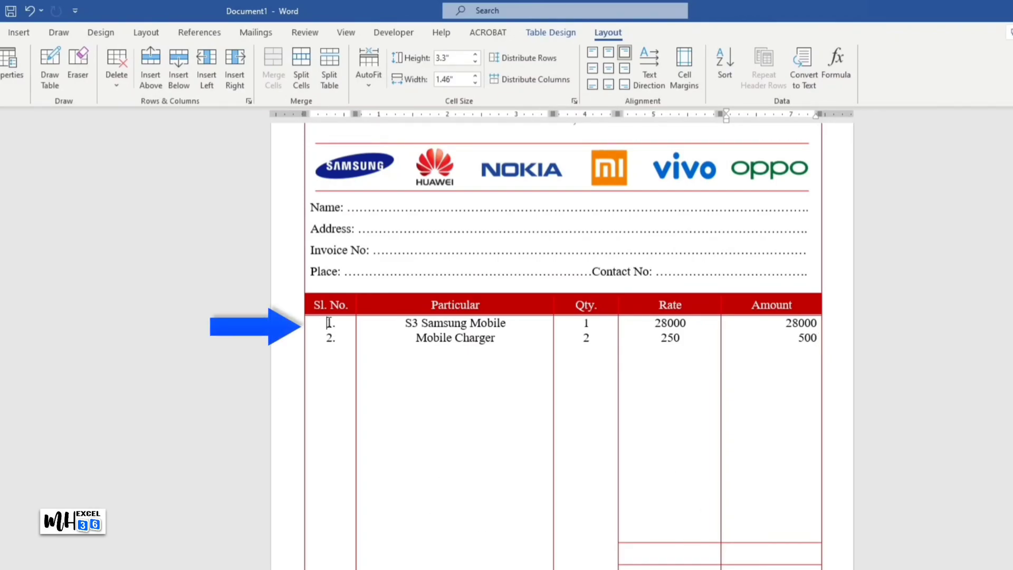
# Set the Samsung Mobile and Mobile Charger item lines to 1.5 line spacing.
pyautogui.moveTo(328, 322); pyautogui.dragTo(791, 337)
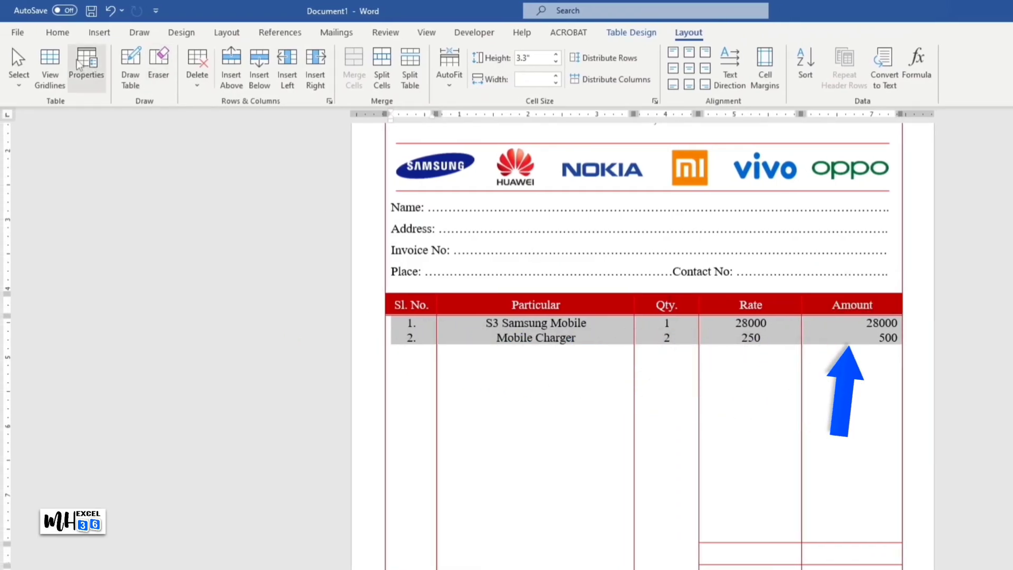
pyautogui.click(57, 32)
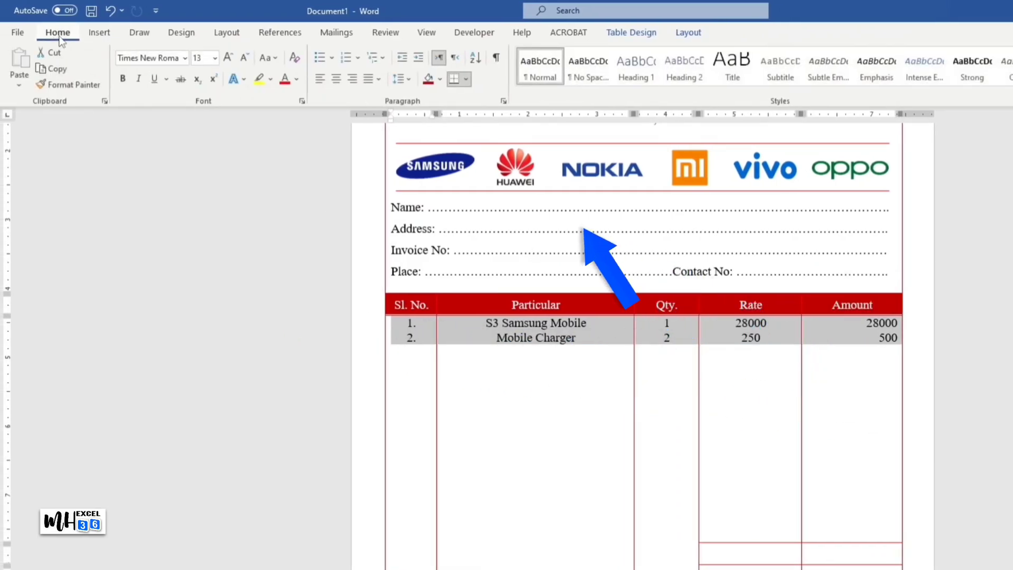
pyautogui.click(413, 81)
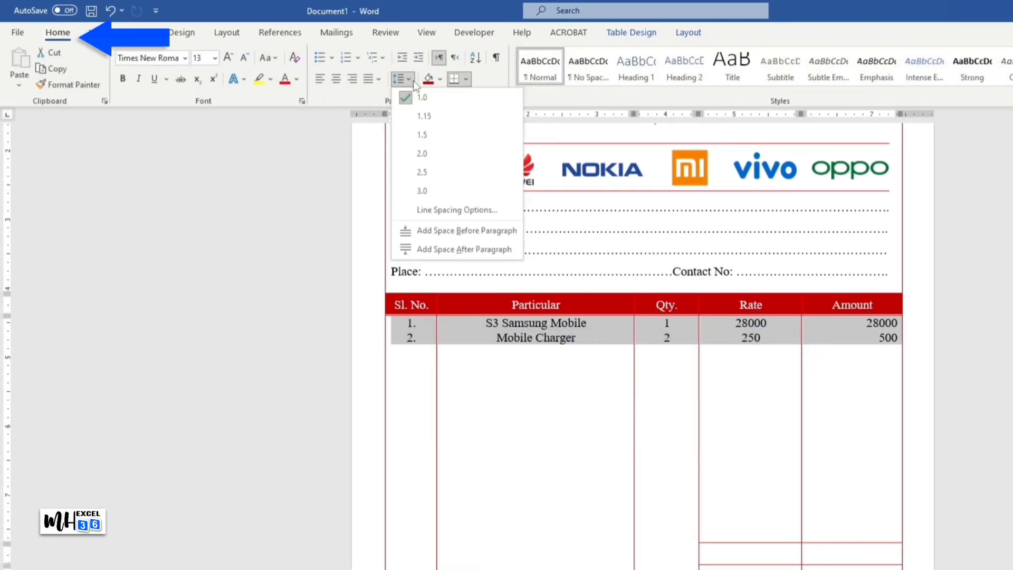
pyautogui.click(424, 136)
pyautogui.click(749, 438)
pyautogui.write('S')
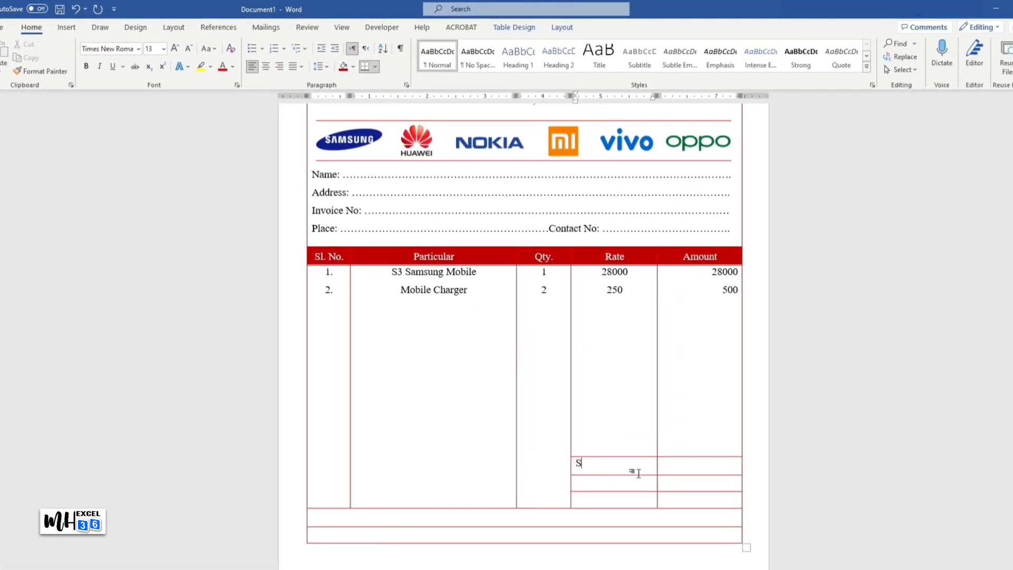
# Enter Subtotal 28500, Tax/GST 350 and Total 28850 in the summary rows.
pyautogui.write('ubtotal')
pyautogui.press('Tab')
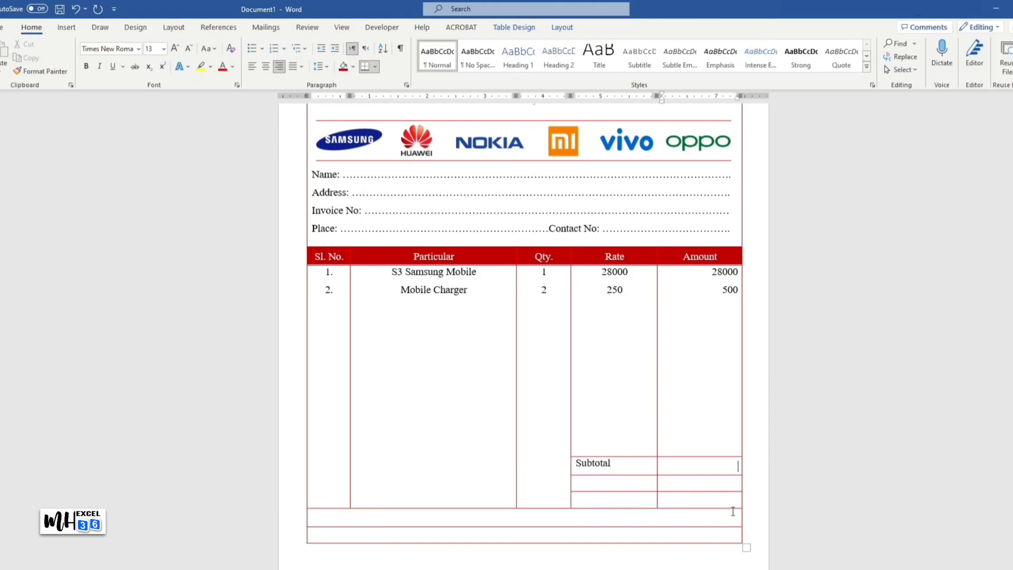
pyautogui.write('28500')
pyautogui.click(610, 485)
pyautogui.write('Ta')
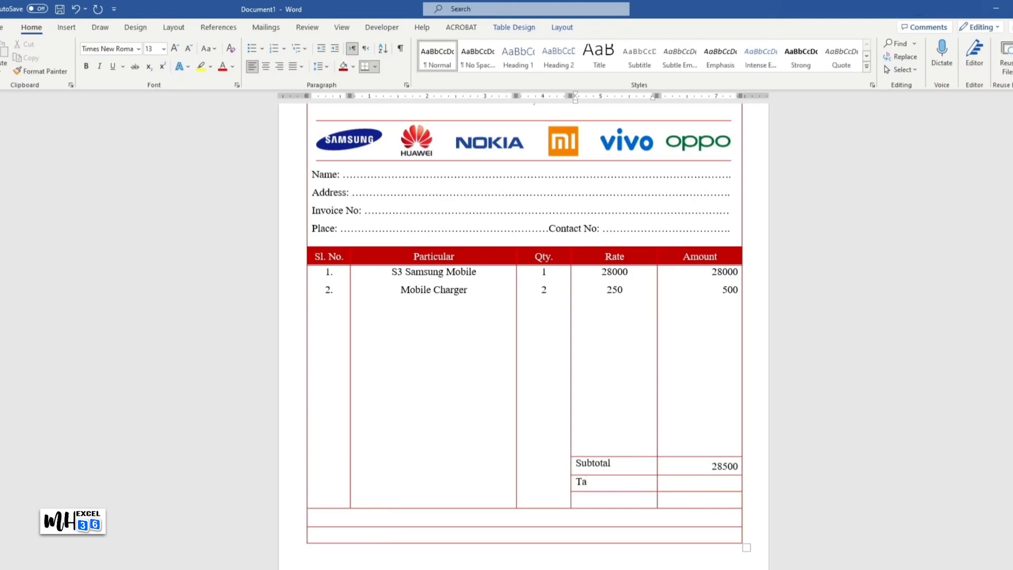
pyautogui.write('x/GS')
pyautogui.write('T')
pyautogui.press('Tab')
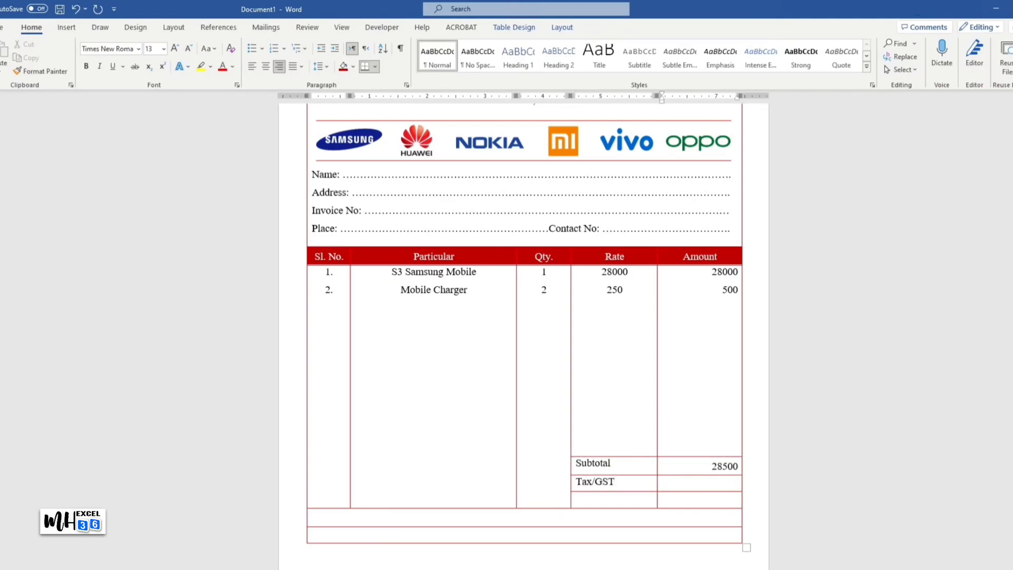
pyautogui.write('32')
pyautogui.press('BackSpace')
pyautogui.write('50')
pyautogui.click(610, 502)
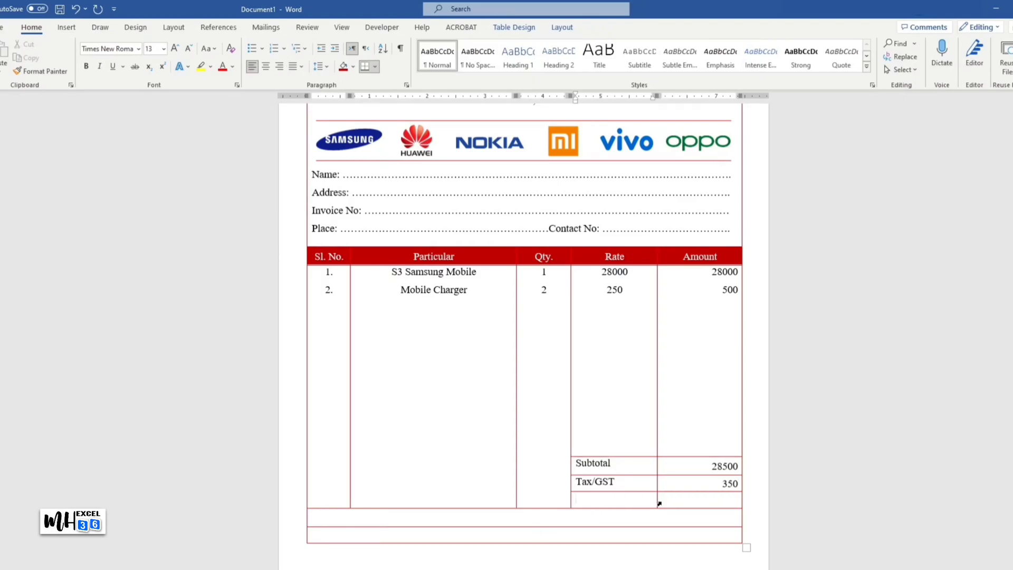
pyautogui.write('Tot')
pyautogui.write('al')
pyautogui.press('Tab')
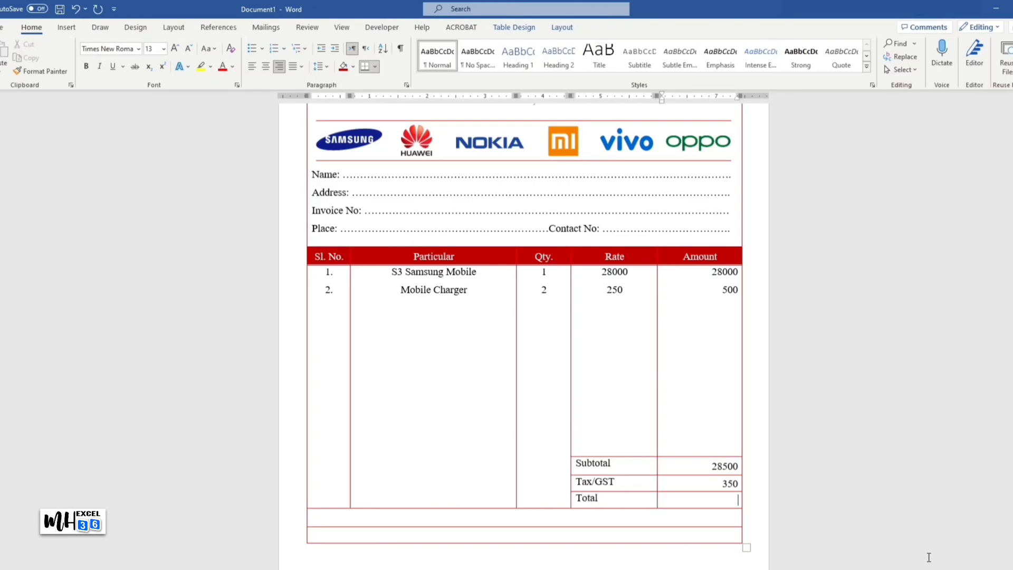
pyautogui.write('288')
pyautogui.write('50')
# Align the Subtotal, Tax/GST and Total labels centre left in their cells.
pyautogui.moveTo(572, 465); pyautogui.dragTo(580, 499)
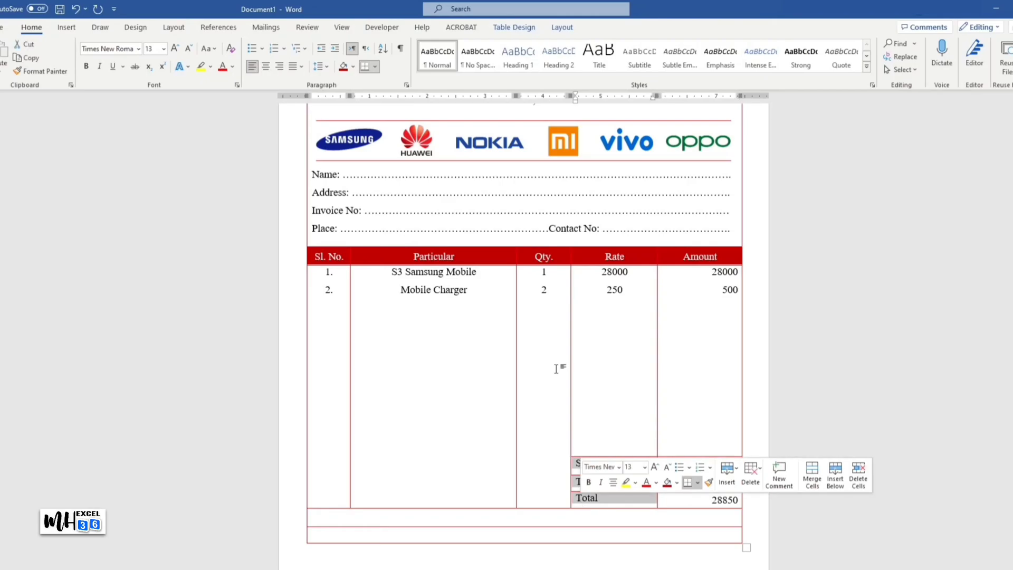
pyautogui.click(561, 28)
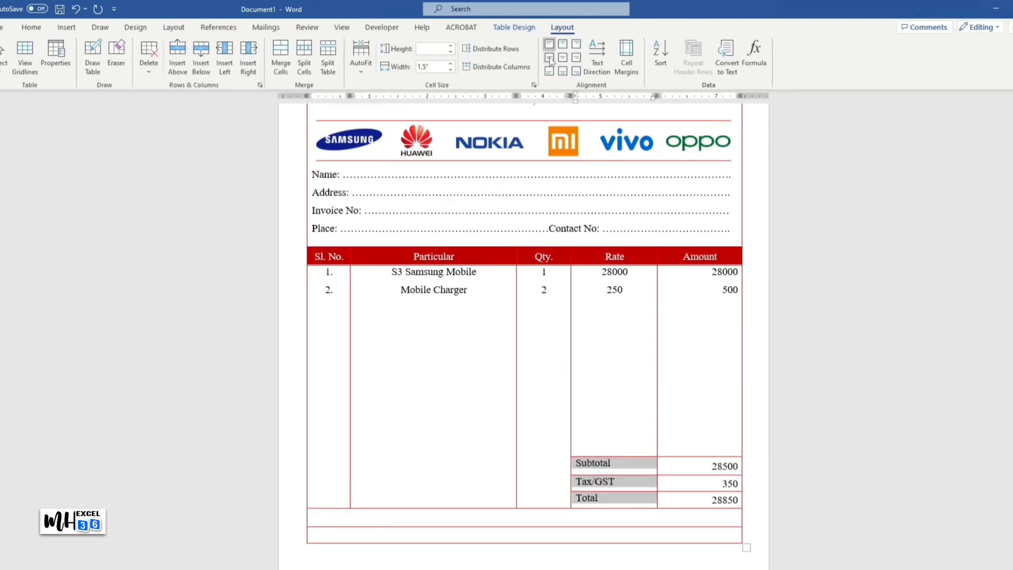
pyautogui.click(550, 57)
pyautogui.click(696, 438)
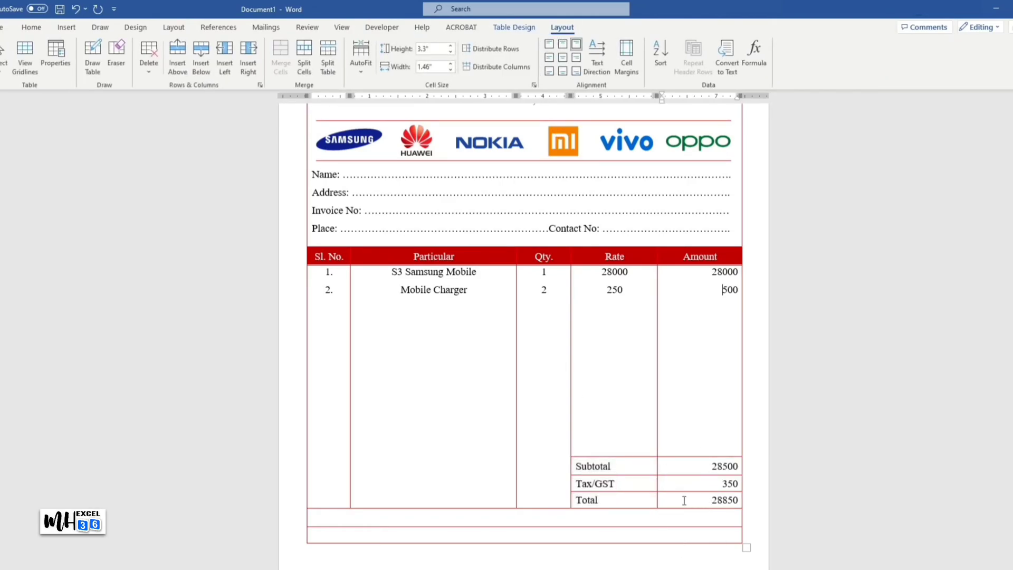
pyautogui.scroll(-2, 549, 421)
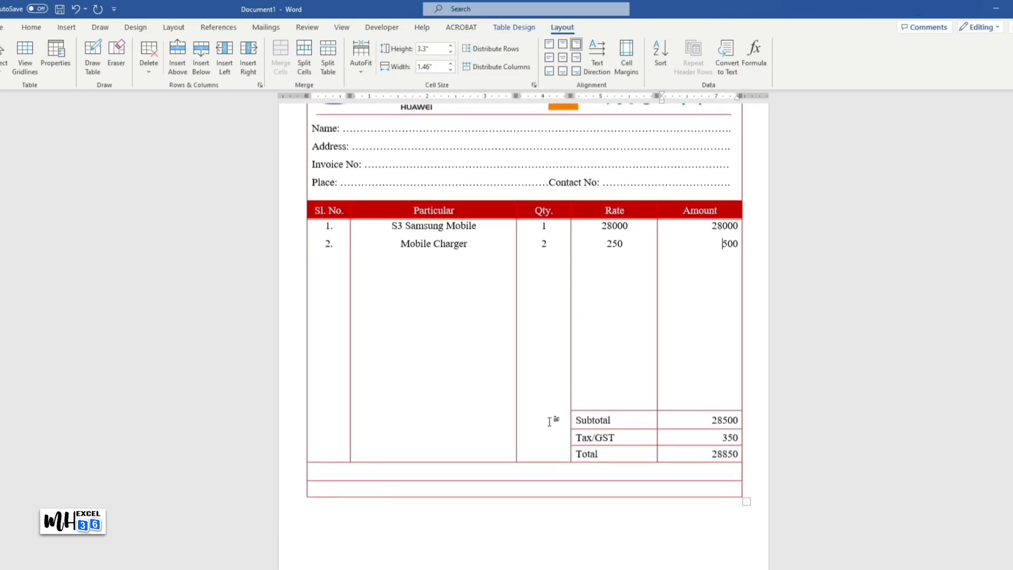
# Type 'Amount in Word: 28850' in the merged row below the item grid.
pyautogui.click(412, 462)
pyautogui.write('A')
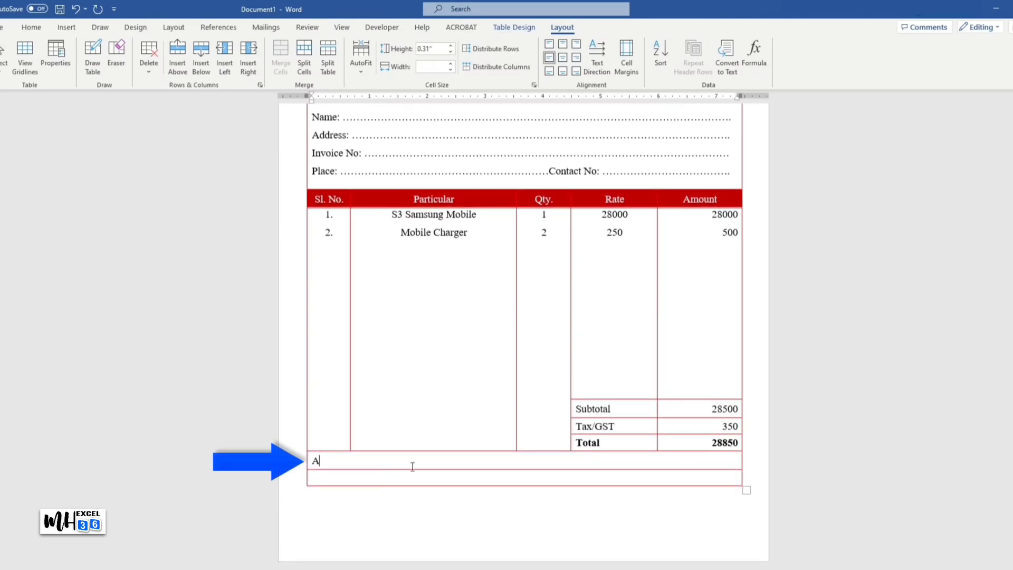
pyautogui.write('mount in ')
pyautogui.write('Wow')
pyautogui.press('BackSpace')
pyautogui.write('r')
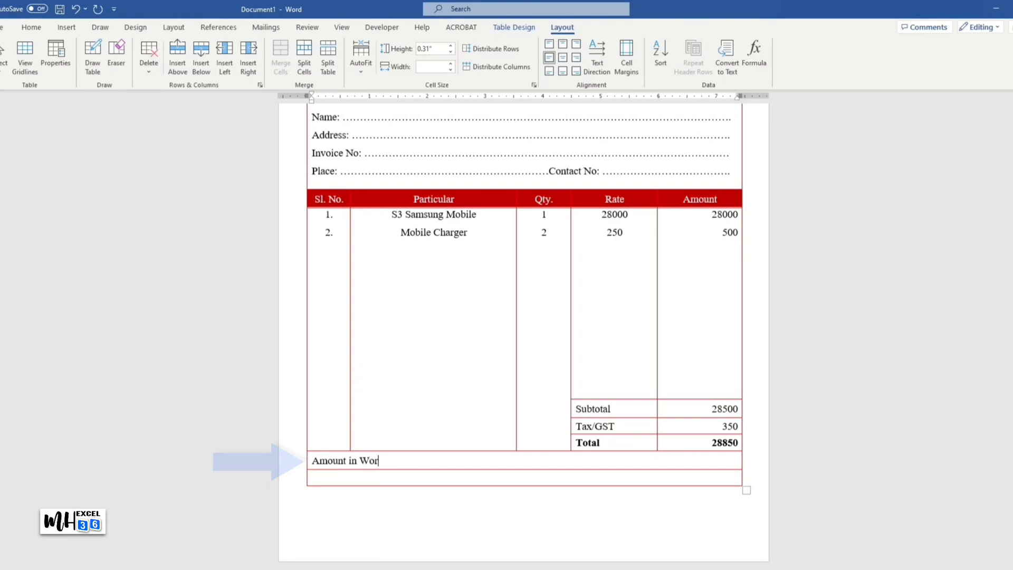
pyautogui.write('d:')
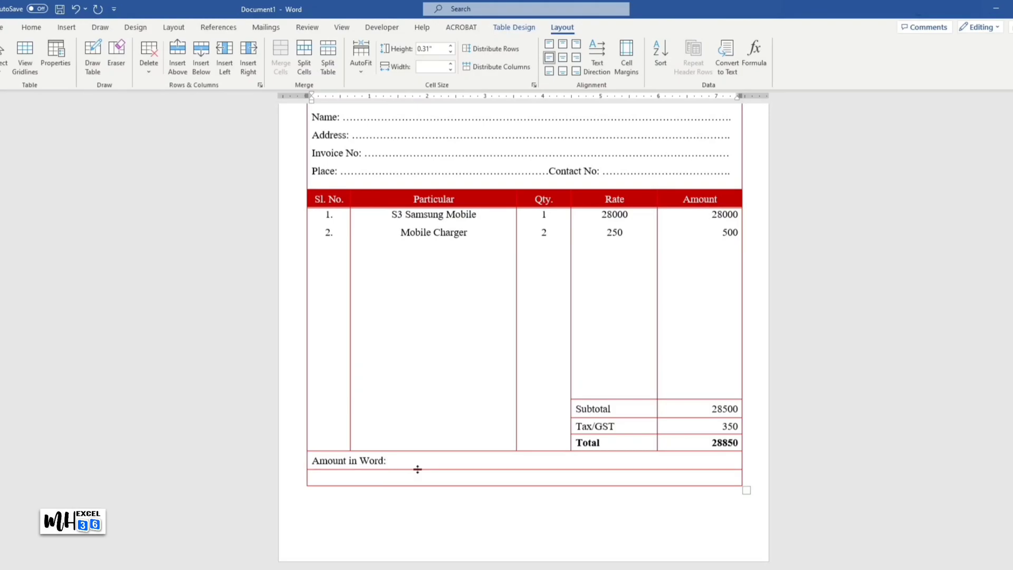
pyautogui.write(' 288')
pyautogui.write('50')
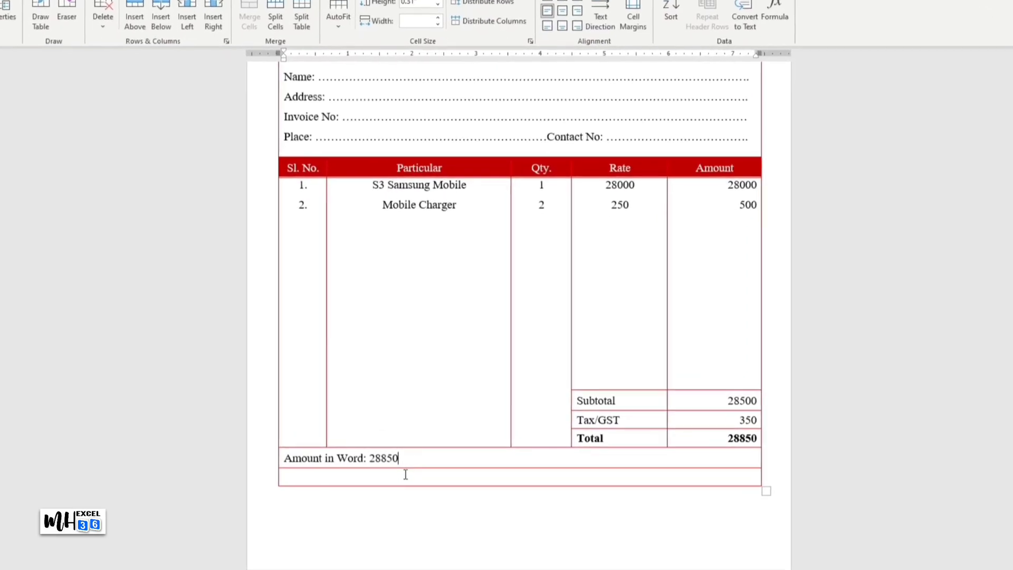
# Turn 28850 into a { =28850 \*cardtext } field and update it to show words.
pyautogui.moveTo(369, 453); pyautogui.dragTo(337, 457)
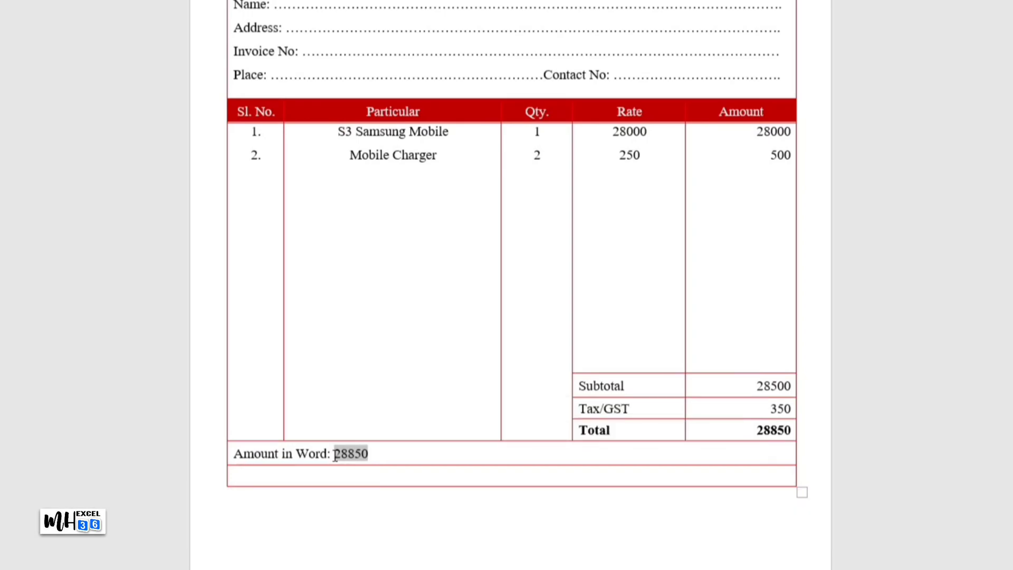
pyautogui.hotkey('ctrl', 'F9')
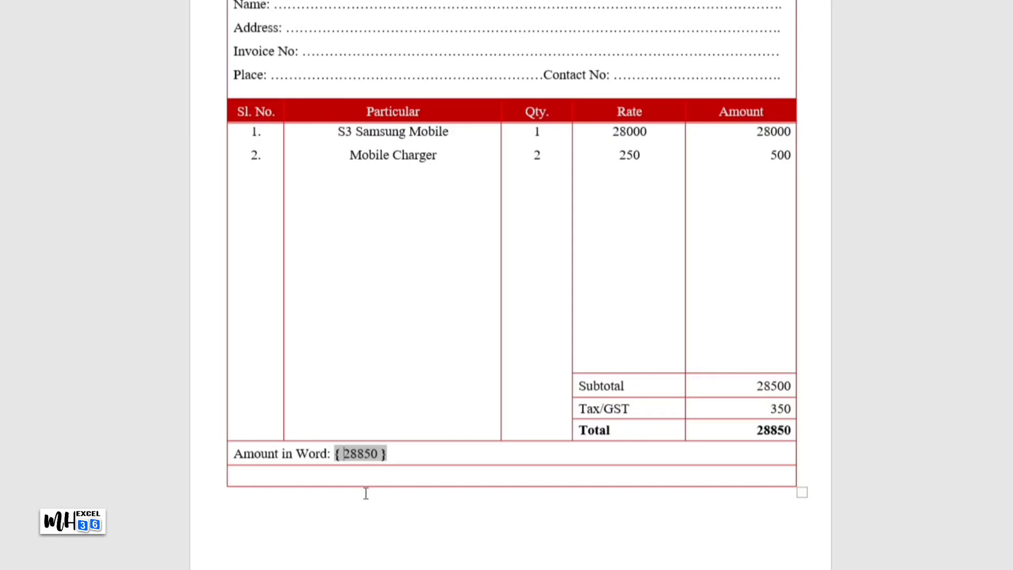
pyautogui.write('=')
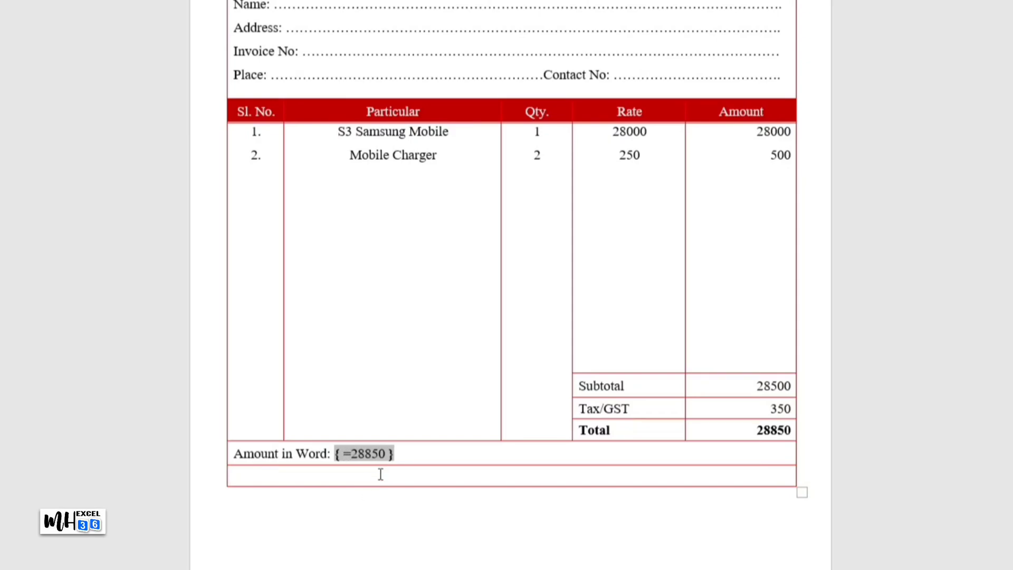
pyautogui.click(390, 454)
pyautogui.write('\\')
pyautogui.write('*')
pyautogui.write('ca')
pyautogui.write('rdtext')
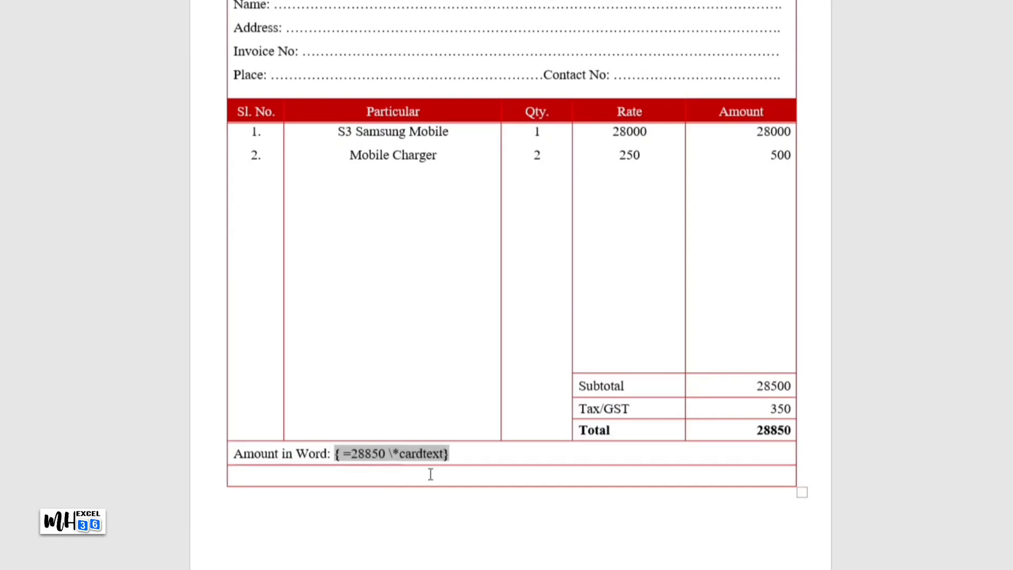
pyautogui.rightClick(420, 455)
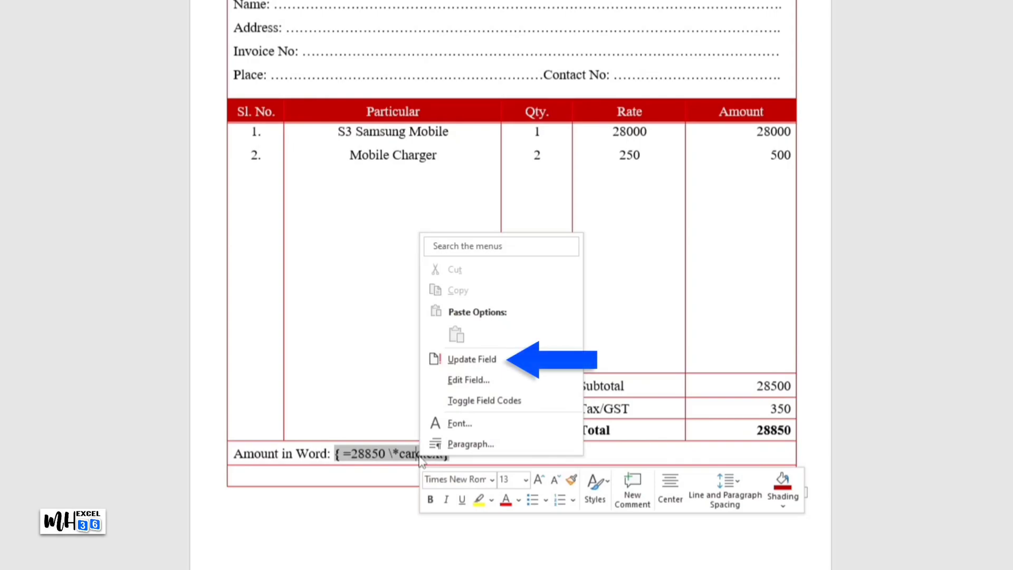
pyautogui.click(474, 360)
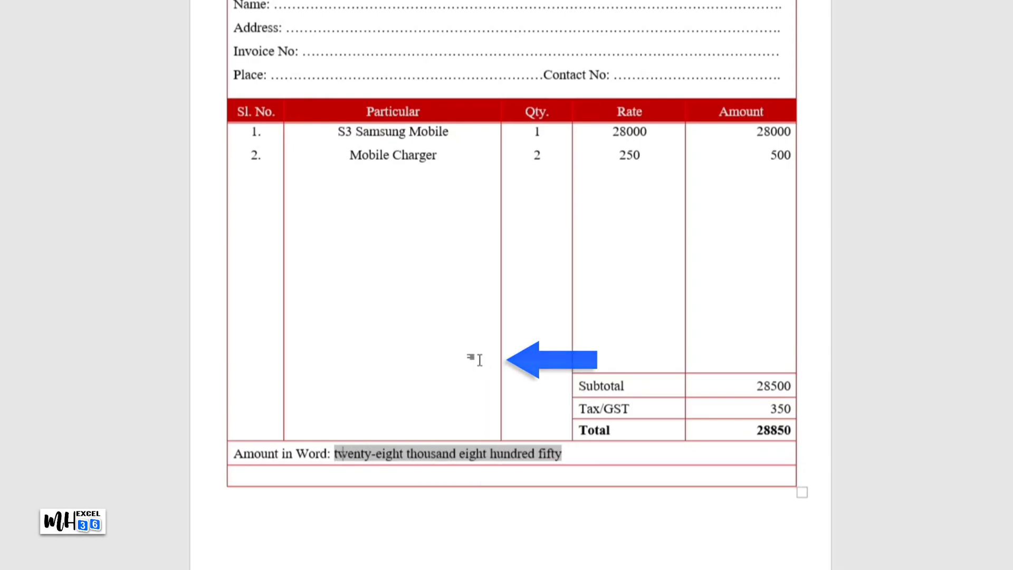
pyautogui.click(605, 457)
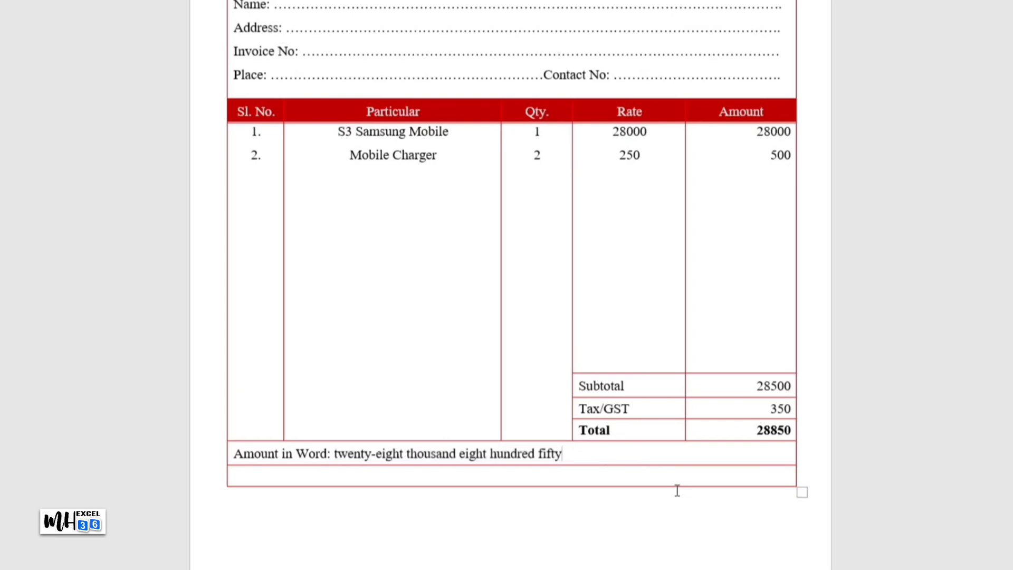
# Deepen the bottom table row and add a 'Signature' label near its right side.
pyautogui.moveTo(678, 485); pyautogui.dragTo(680, 526)
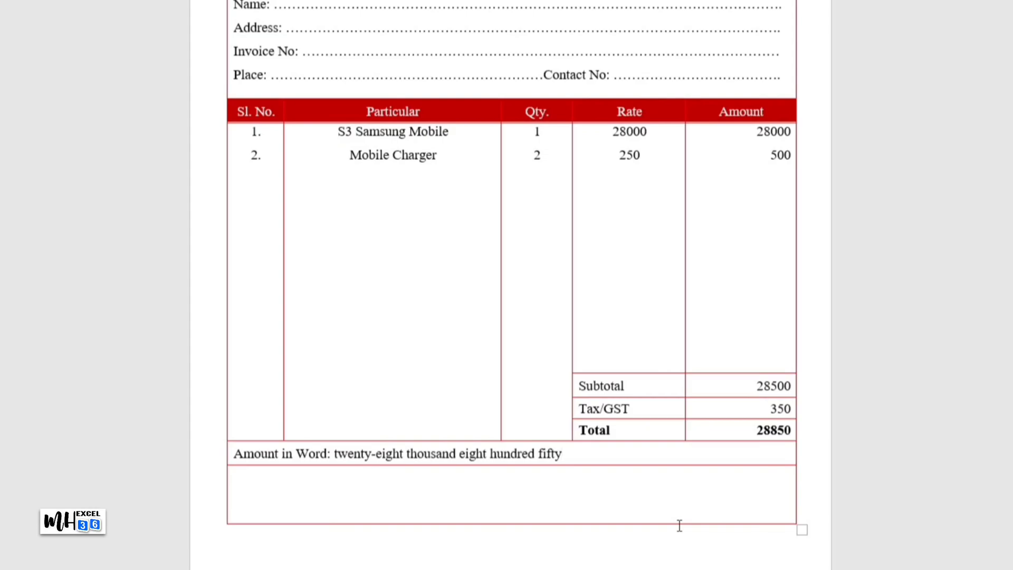
pyautogui.press('Down')
pyautogui.press('Return')
pyautogui.press('Return')
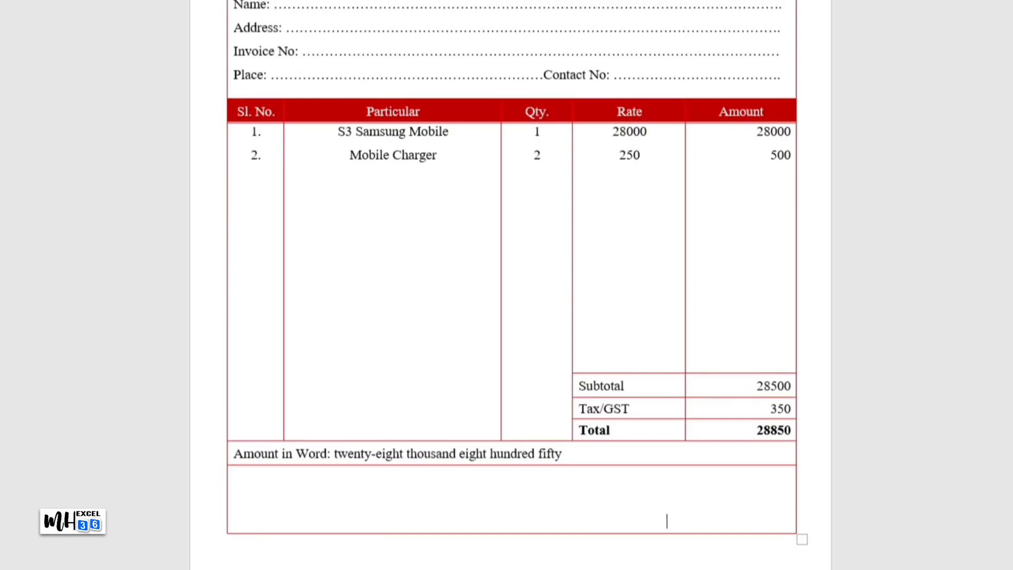
pyautogui.write('Signature')
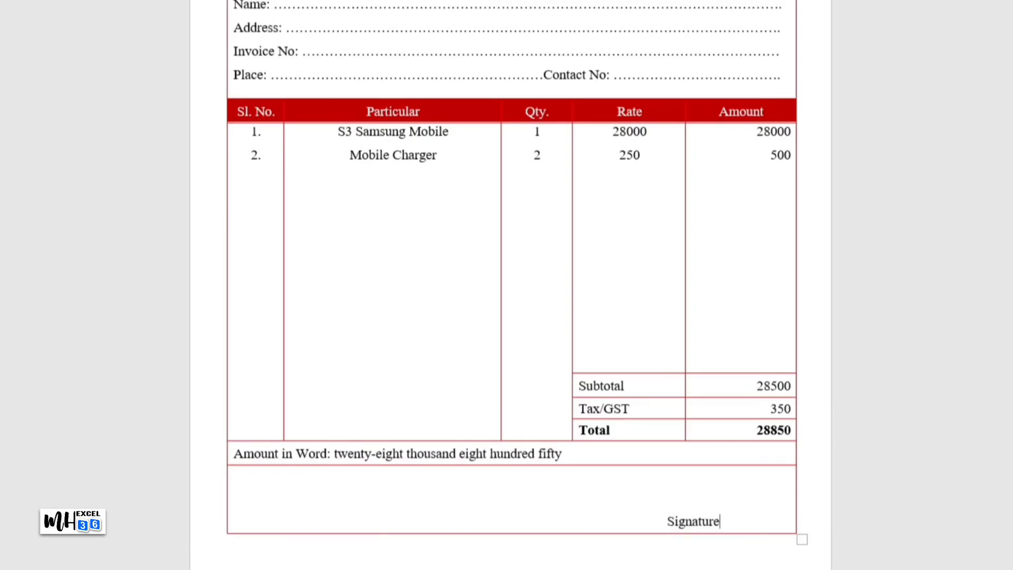
pyautogui.click(664, 521)
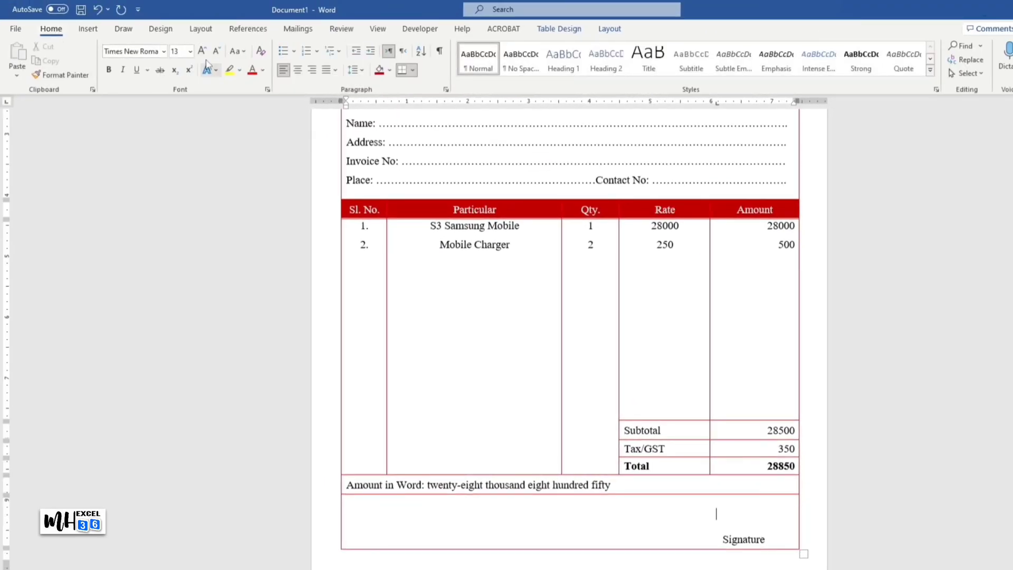
# Draw a black horizontal line just above the Signature label.
pyautogui.click(88, 28)
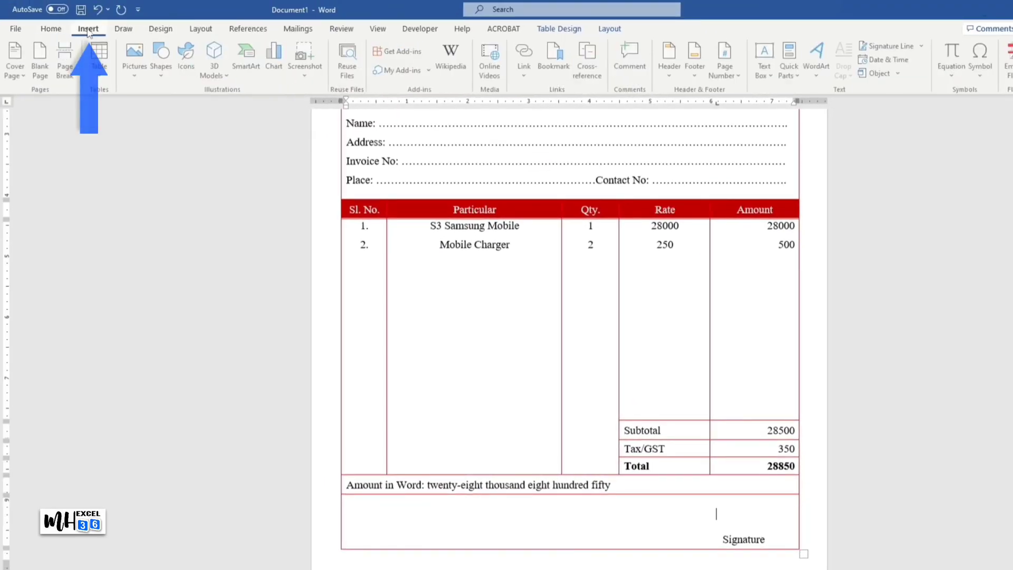
pyautogui.click(164, 66)
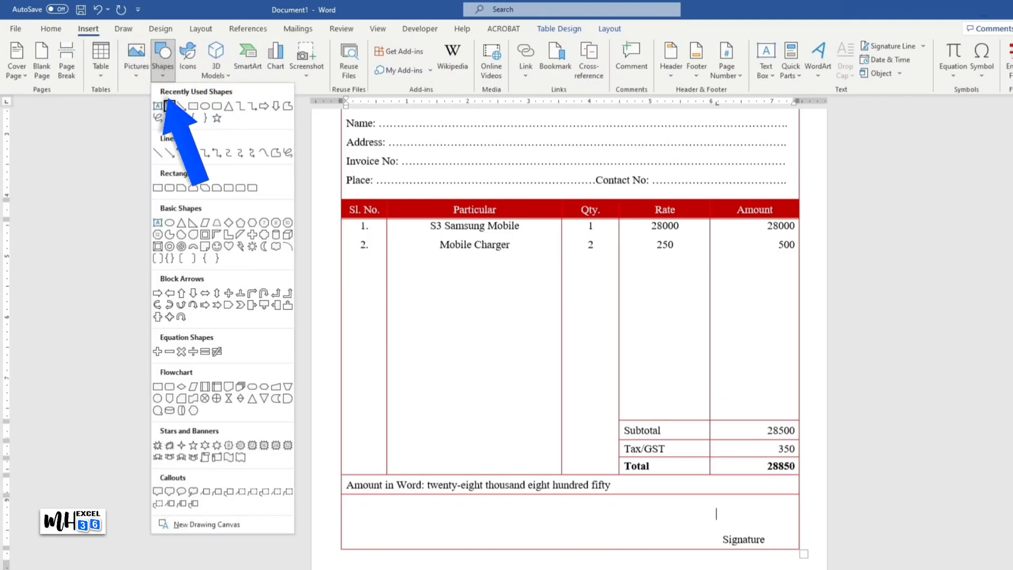
pyautogui.click(169, 105)
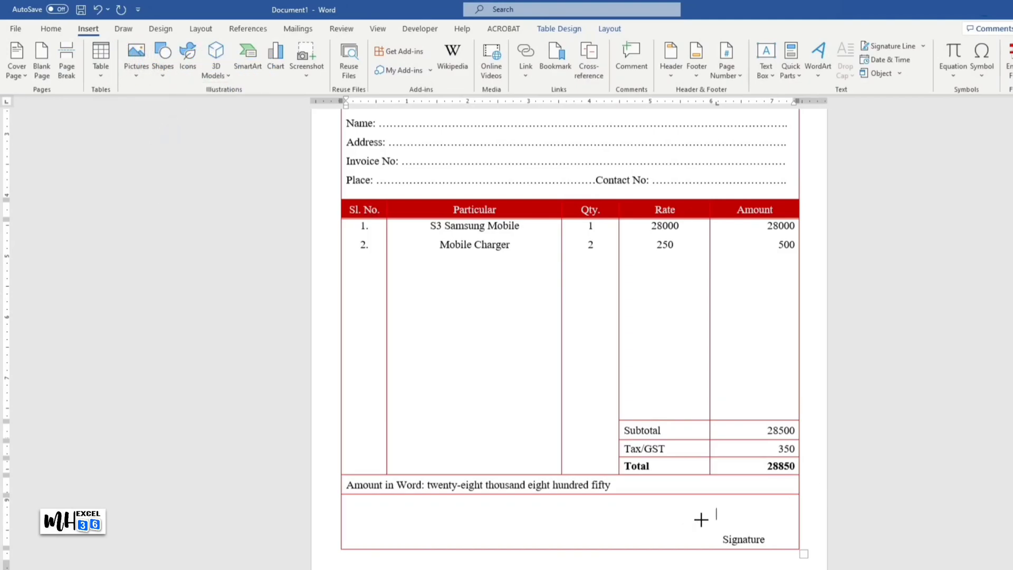
pyautogui.moveTo(692, 520); pyautogui.dragTo(796, 520)
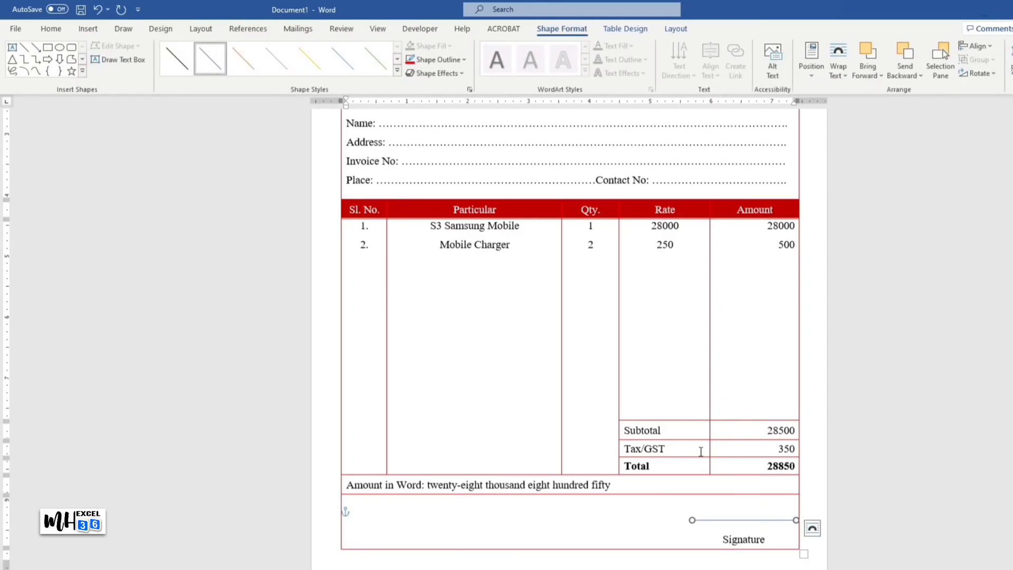
pyautogui.click(464, 60)
pyautogui.click(420, 90)
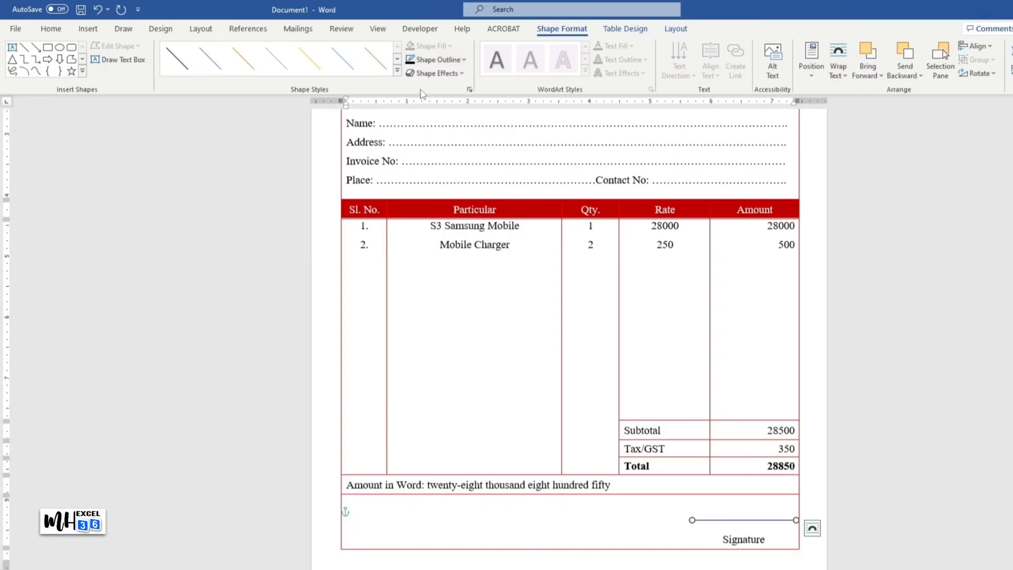
pyautogui.click(892, 536)
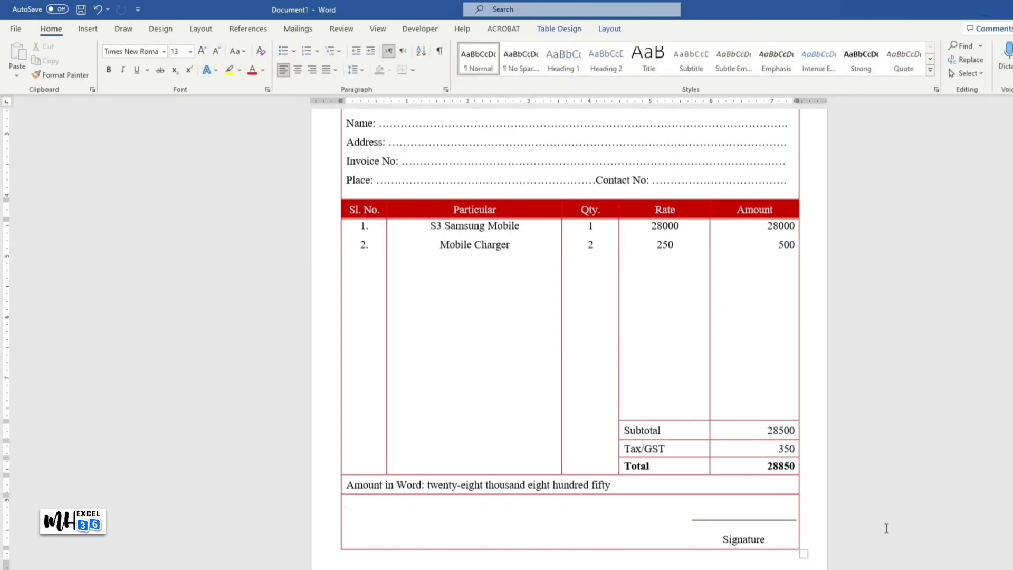
pyautogui.keyDown('ctrl'); pyautogui.scroll(-3, 887, 516); pyautogui.keyUp('ctrl')
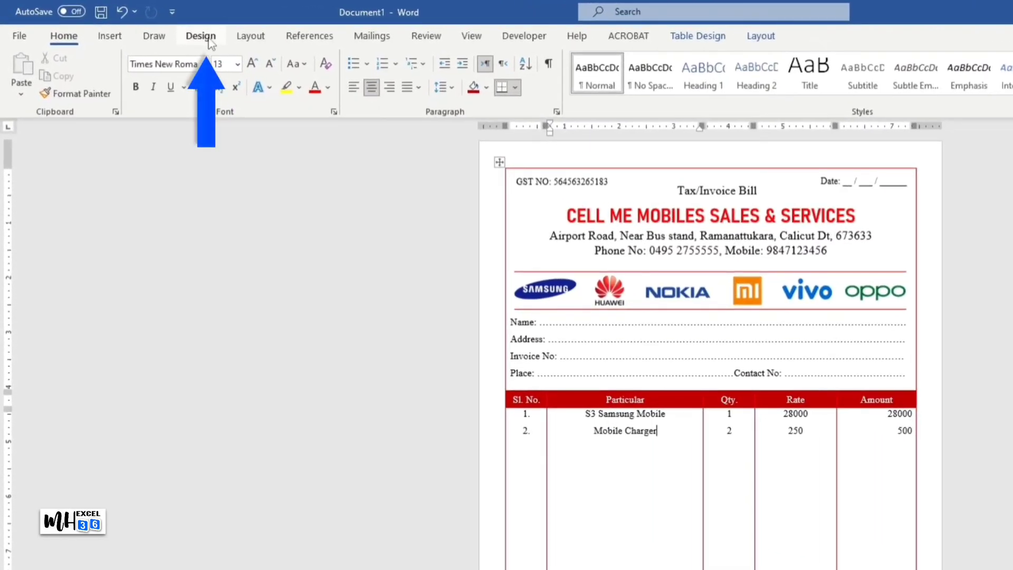
# Apply a light-yellow Page Color to the invoice page background.
pyautogui.click(201, 36)
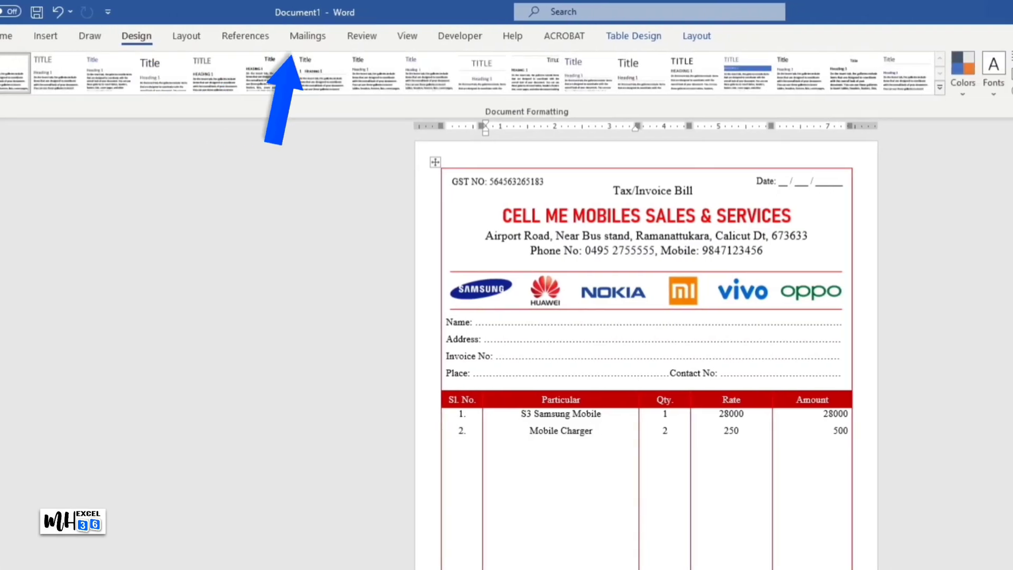
pyautogui.click(876, 95)
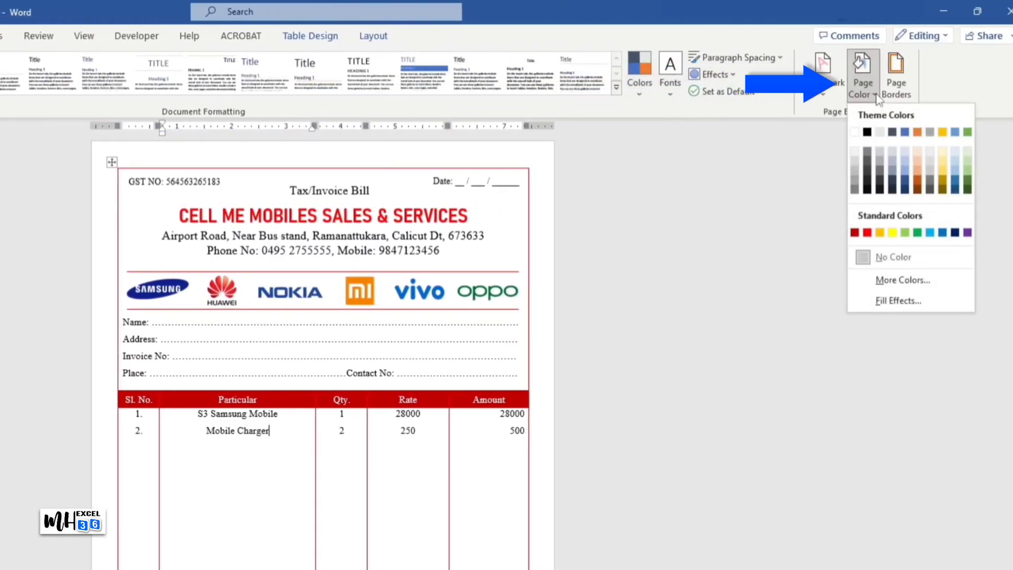
pyautogui.click(893, 232)
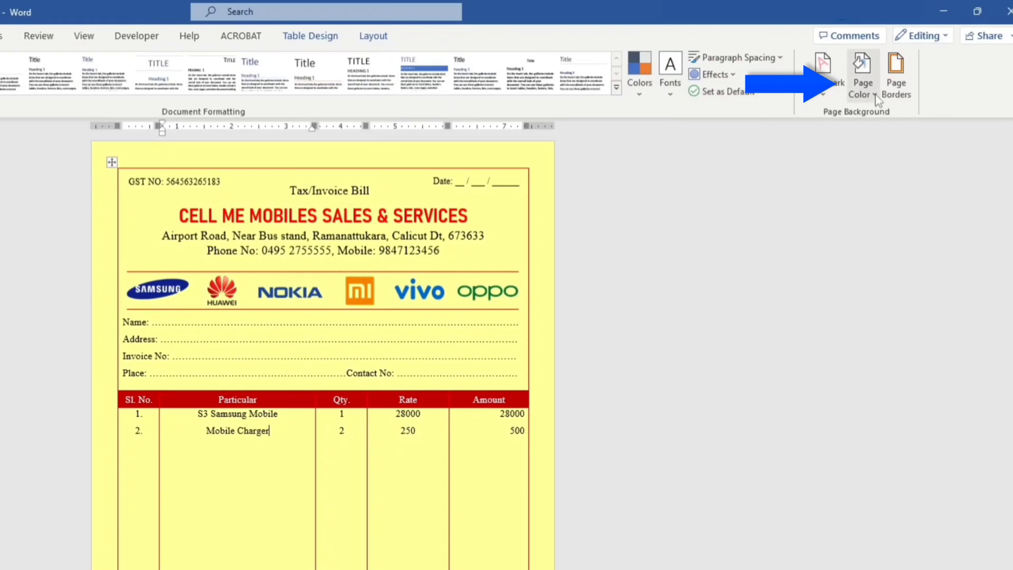
pyautogui.click(864, 87)
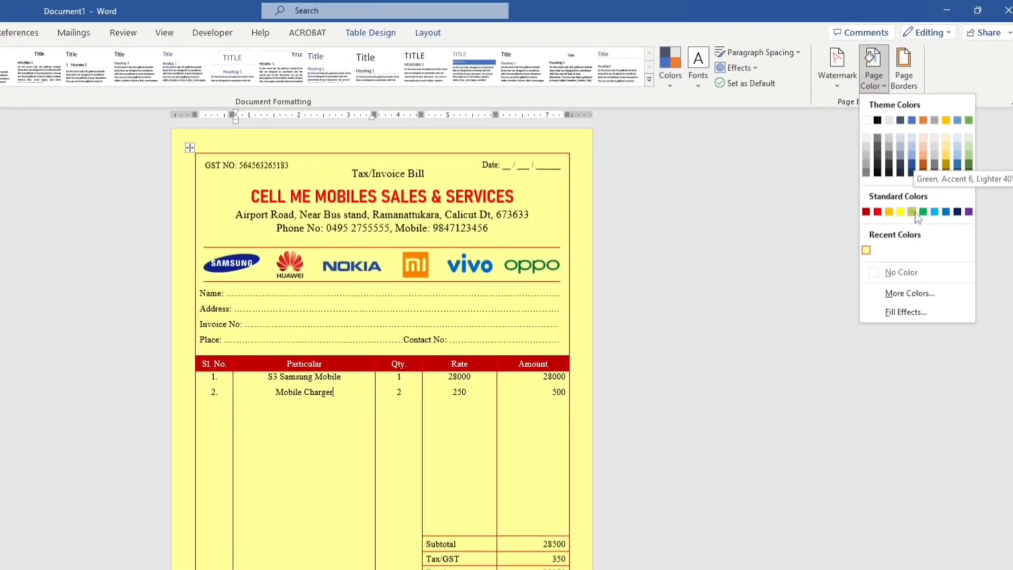
pyautogui.press('Escape')
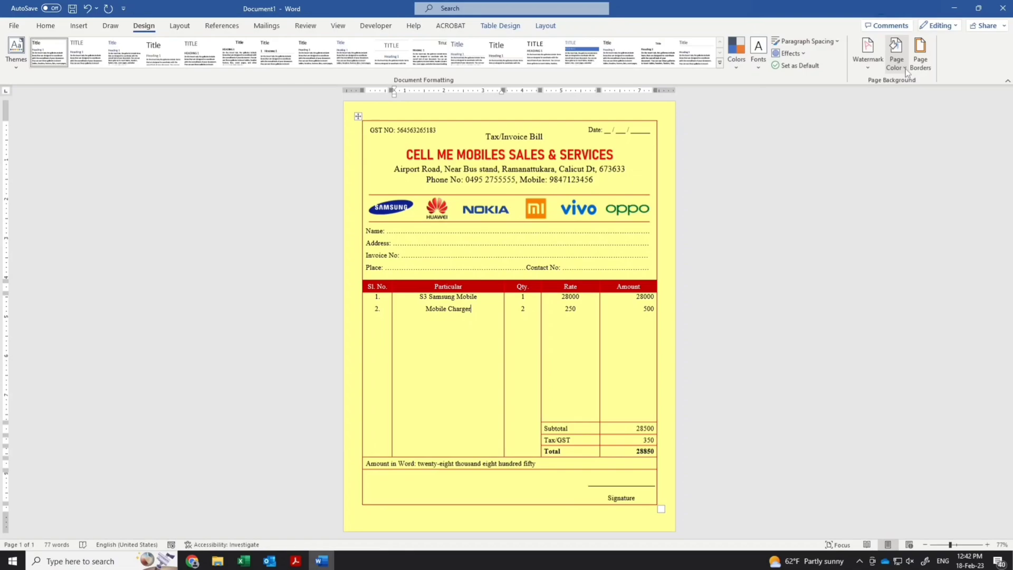
pyautogui.click(906, 68)
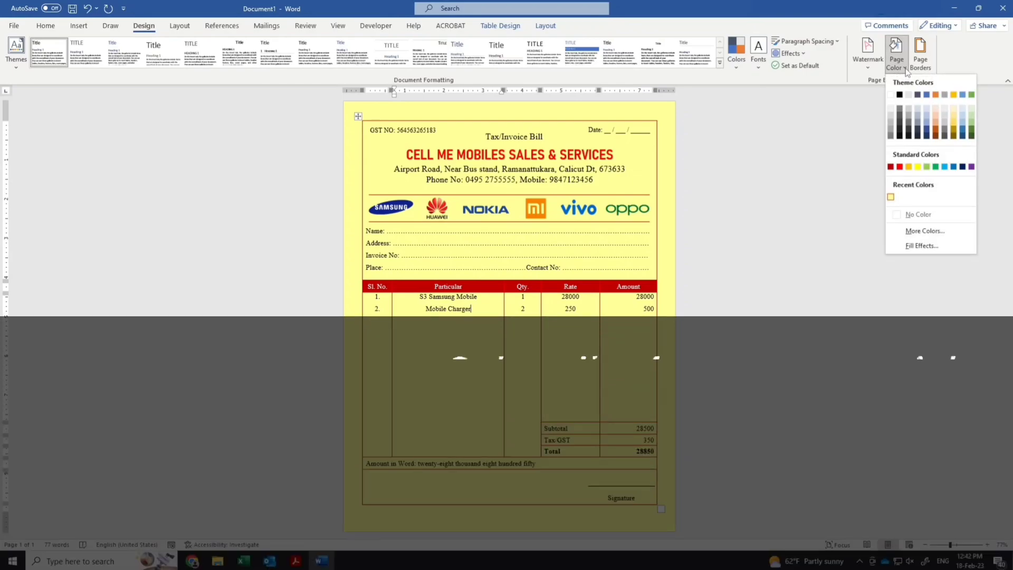
pyautogui.click(905, 69)
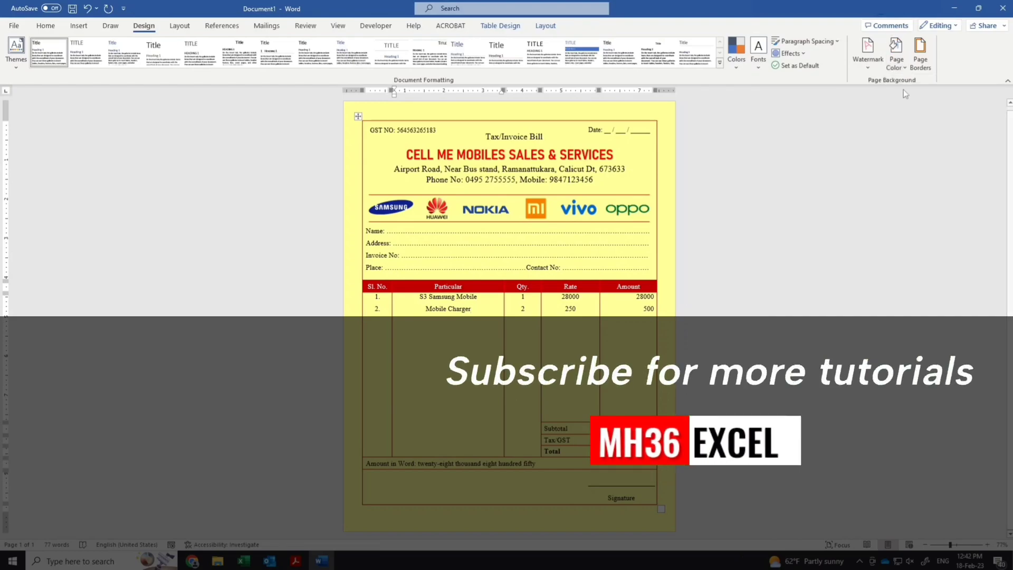